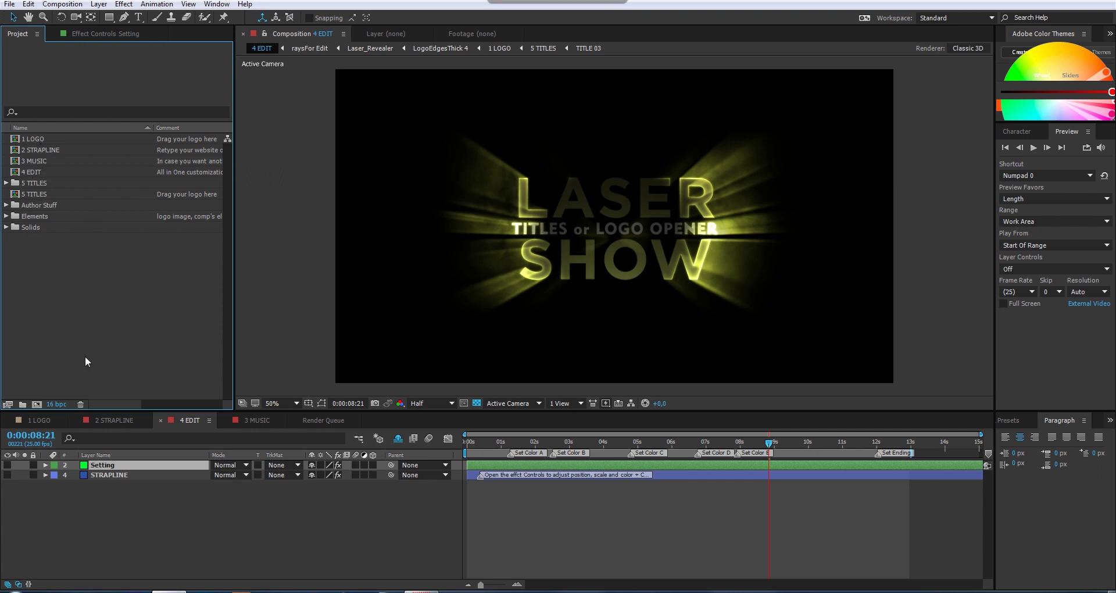
- In 1 LOGO, show EpicVideo2000.png and hide 5 TITLES, then preview 4 EDIT at 2:12
{"action": "left_click", "coordinate": [40, 420]}
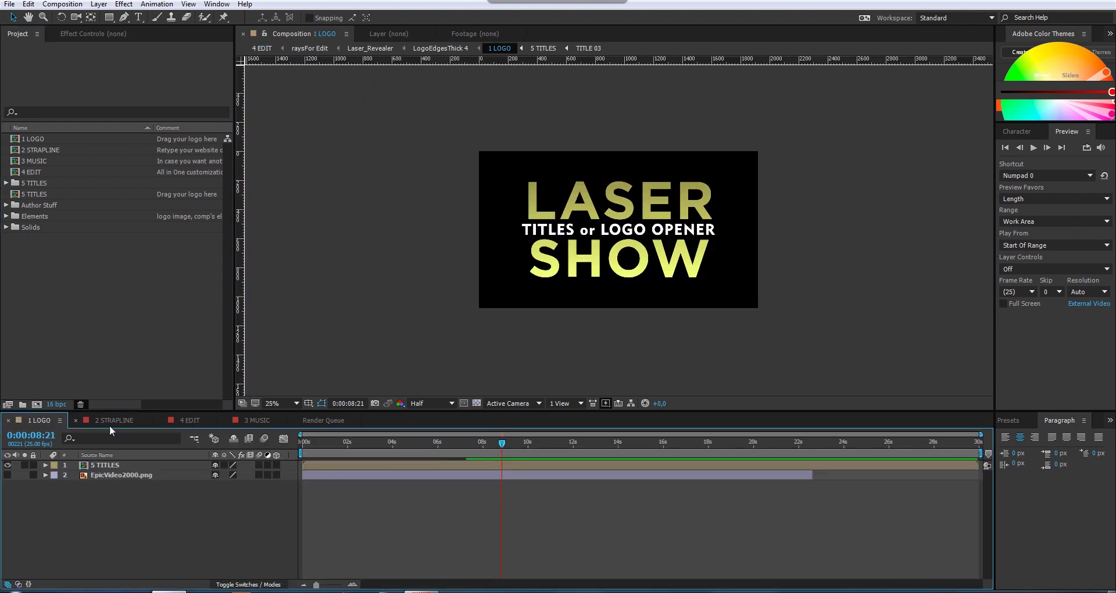
{"action": "left_click", "coordinate": [43, 143]}
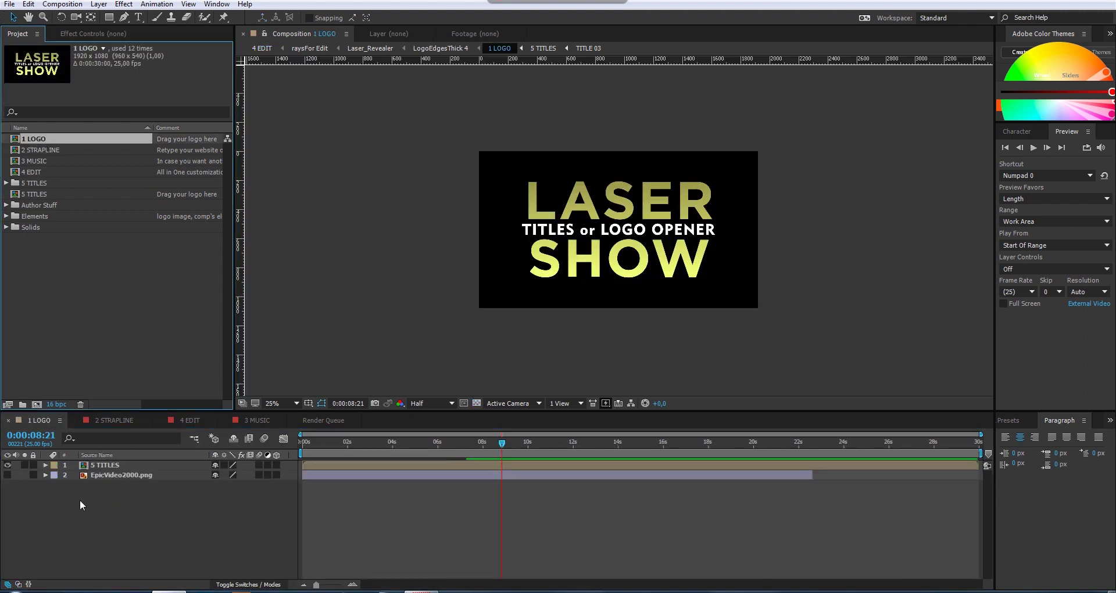
{"action": "left_click", "coordinate": [7, 475]}
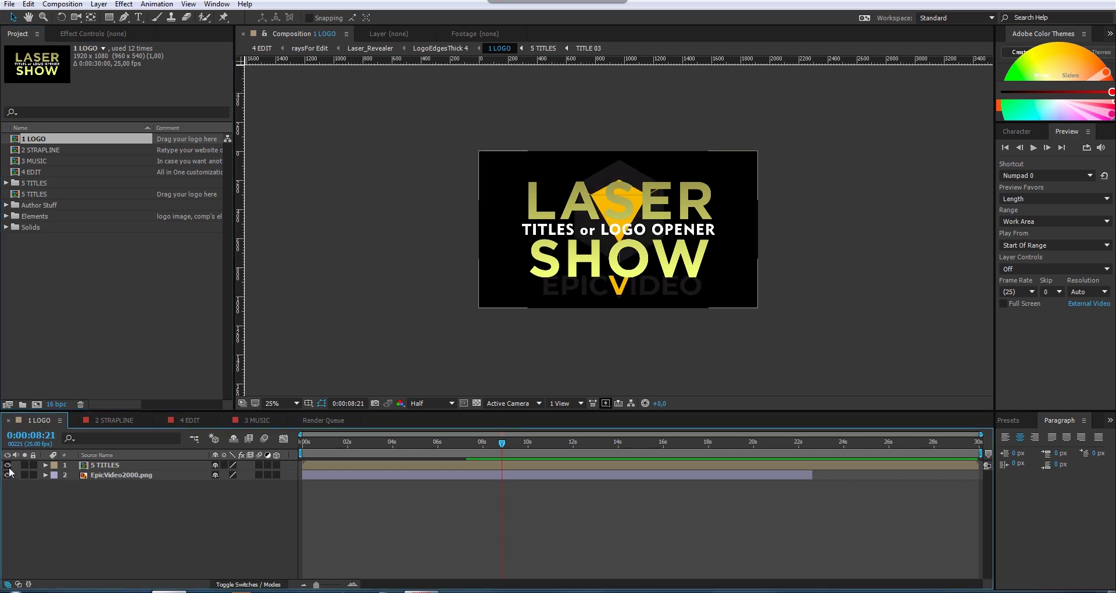
{"action": "left_click", "coordinate": [7, 465]}
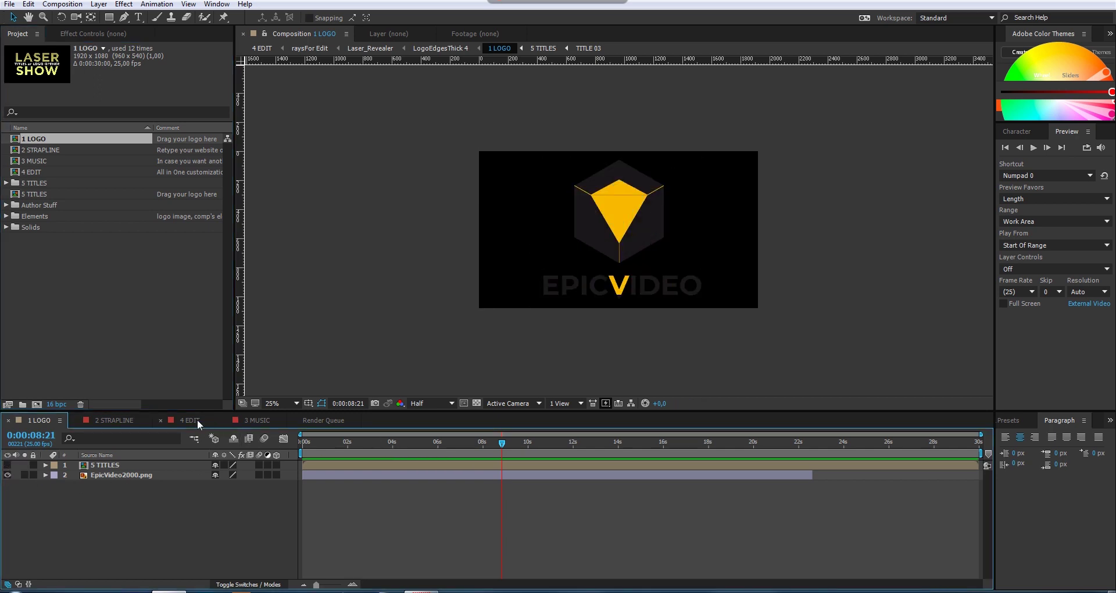
{"action": "left_click", "coordinate": [181, 419]}
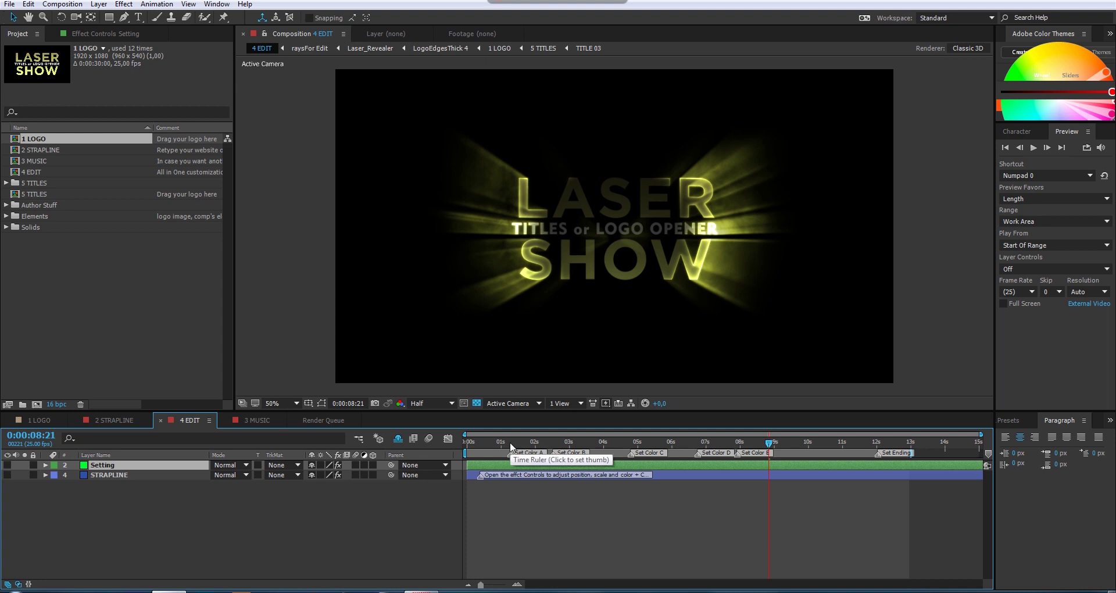
{"action": "left_click", "coordinate": [552, 442]}
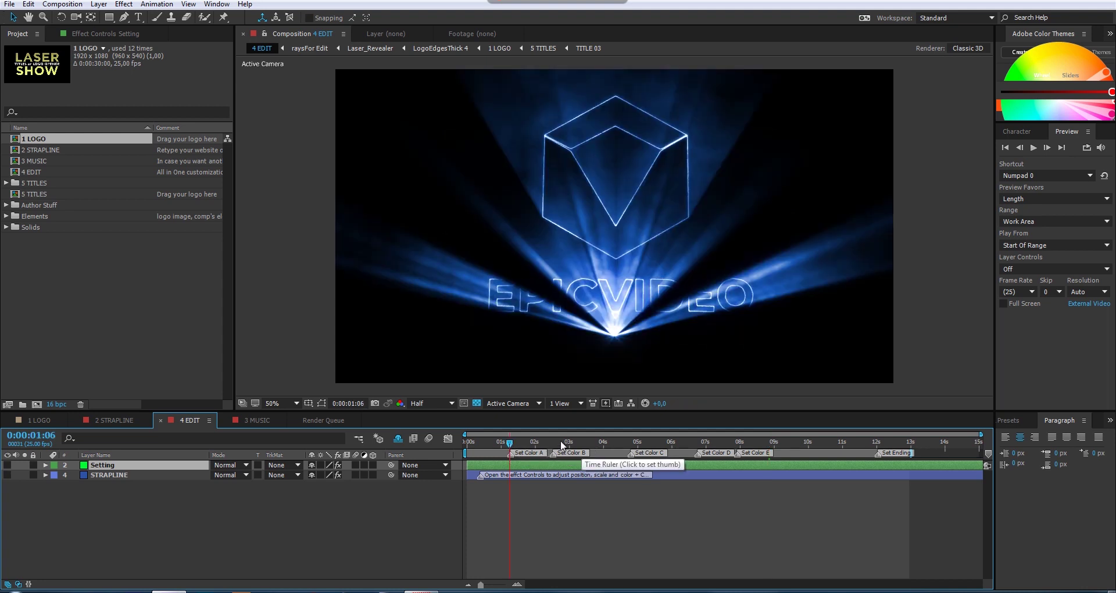
- Turn 5 TITLES back on in 1 LOGO and scrub through the title frames
{"action": "left_click", "coordinate": [35, 418]}
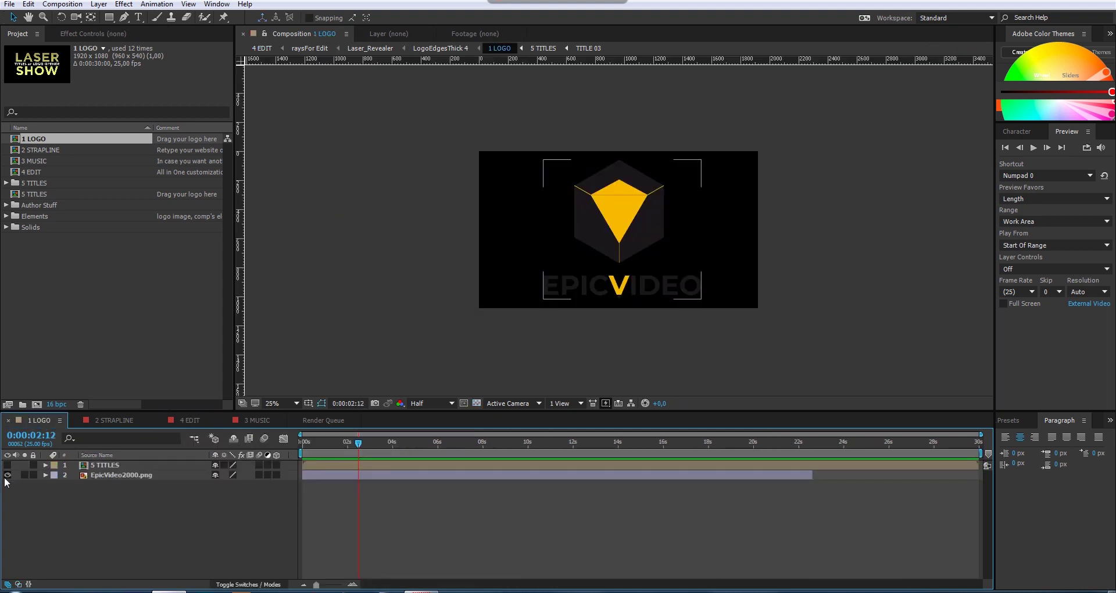
{"action": "left_click", "coordinate": [7, 465]}
{"action": "left_click", "coordinate": [105, 465]}
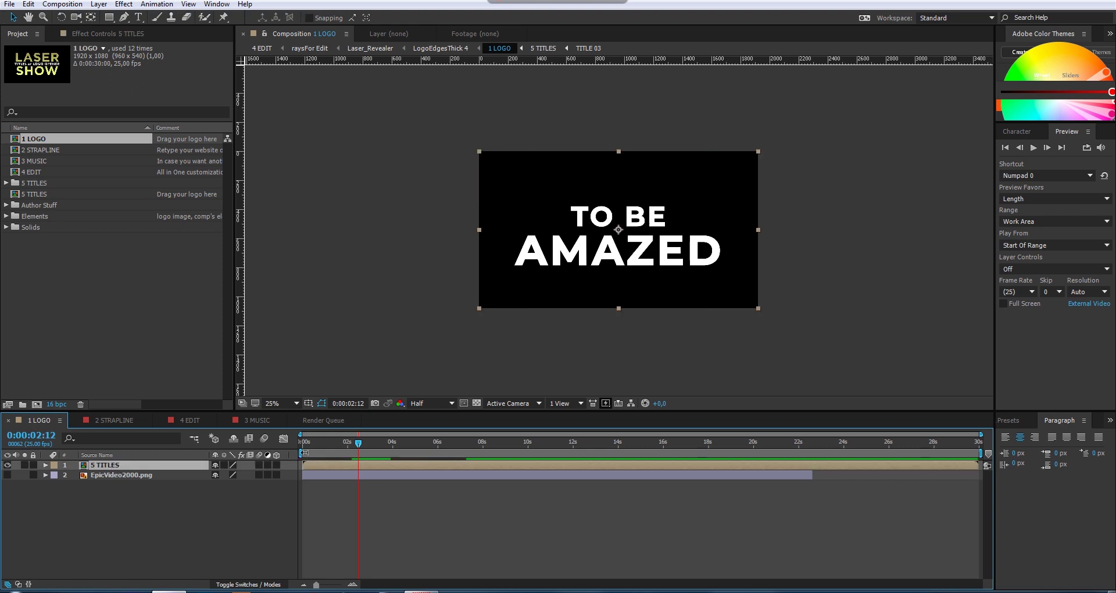
{"action": "left_click", "coordinate": [336, 443]}
{"action": "mouse_move", "coordinate": [337, 445]}
{"action": "left_mouse_down"}
{"action": "mouse_move", "coordinate": [505, 434]}
{"action": "mouse_move", "coordinate": [346, 441]}
{"action": "left_mouse_up"}
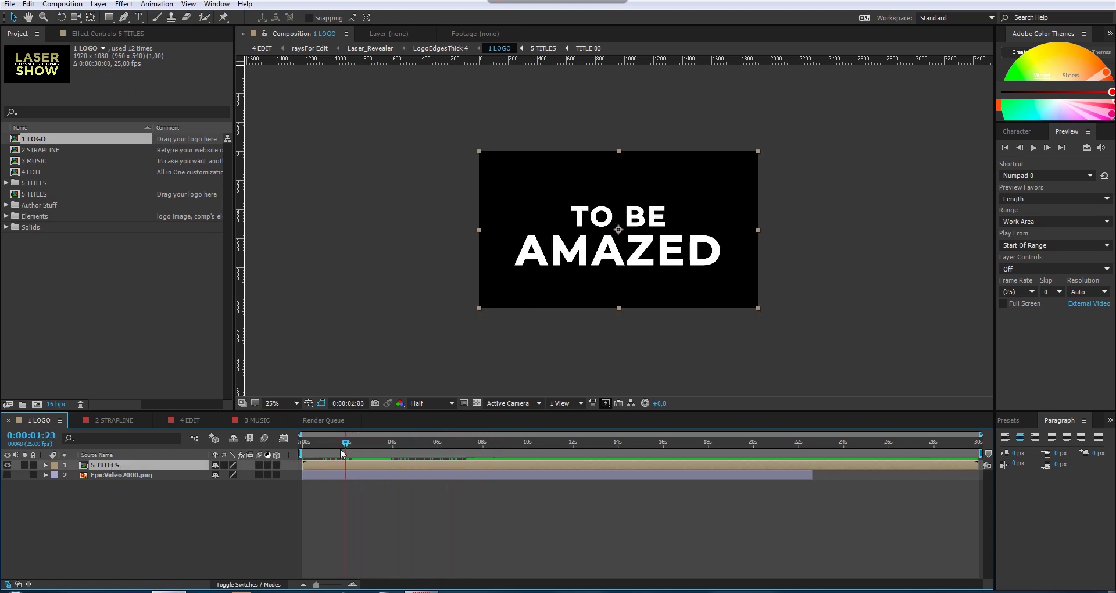
- Hide 5 TITLES, show the EpicVideo2000.png logo again, and preview 4 EDIT at 4:18 and 2:13
{"action": "left_click", "coordinate": [7, 465]}
{"action": "left_click", "coordinate": [7, 475]}
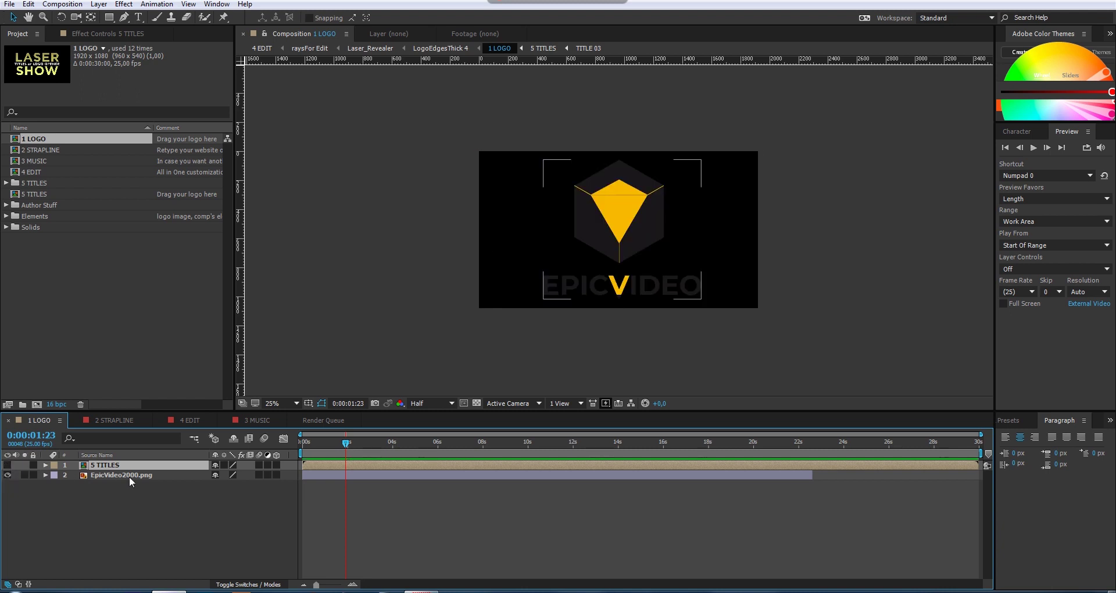
{"action": "left_click", "coordinate": [129, 476]}
{"action": "left_click", "coordinate": [191, 420]}
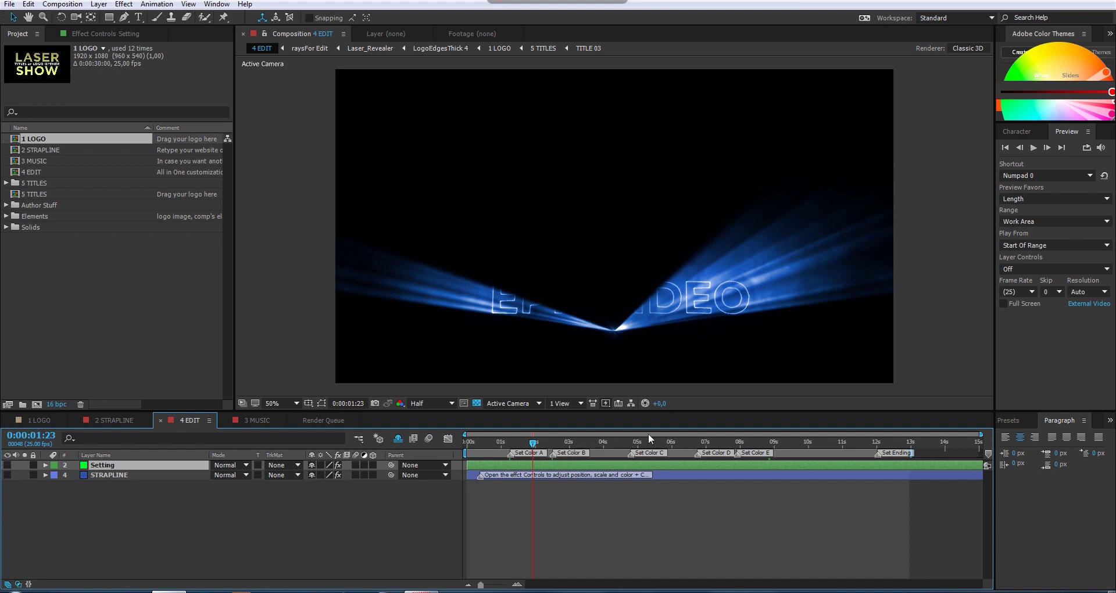
{"action": "left_click", "coordinate": [630, 442]}
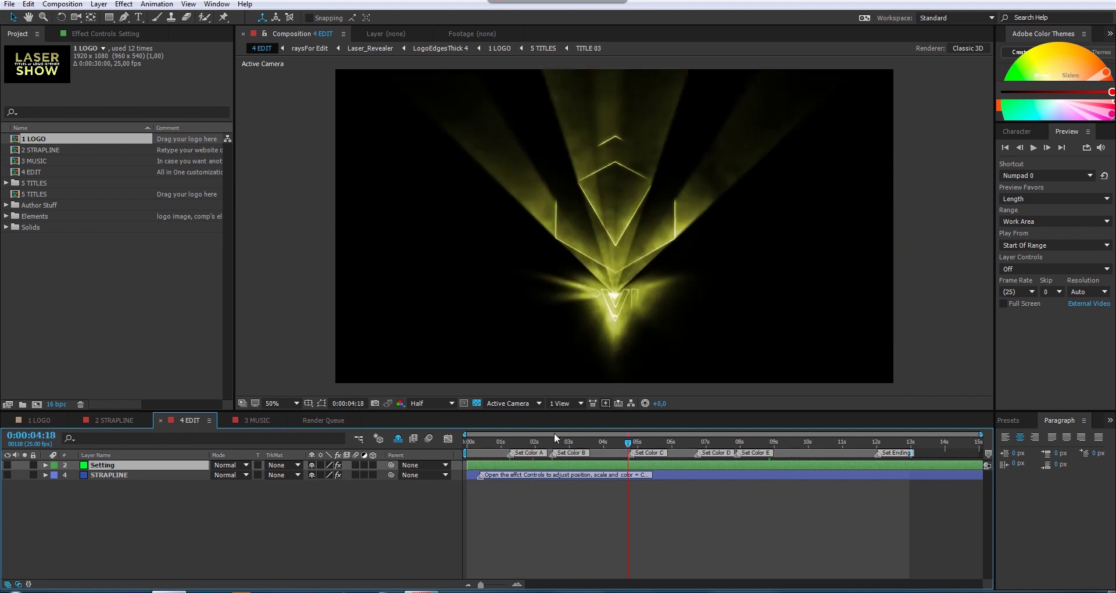
{"action": "left_click", "coordinate": [553, 443]}
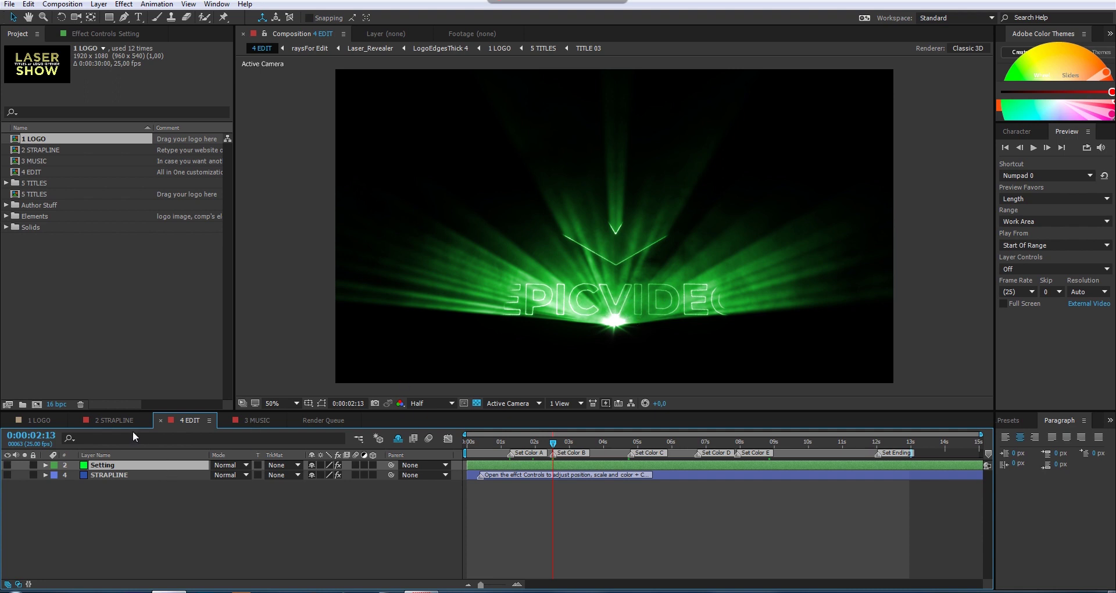
- Reveal the shy layers in 4 EDIT and toggle raysFor Edit off and on to check its effect
{"action": "left_click", "coordinate": [398, 438]}
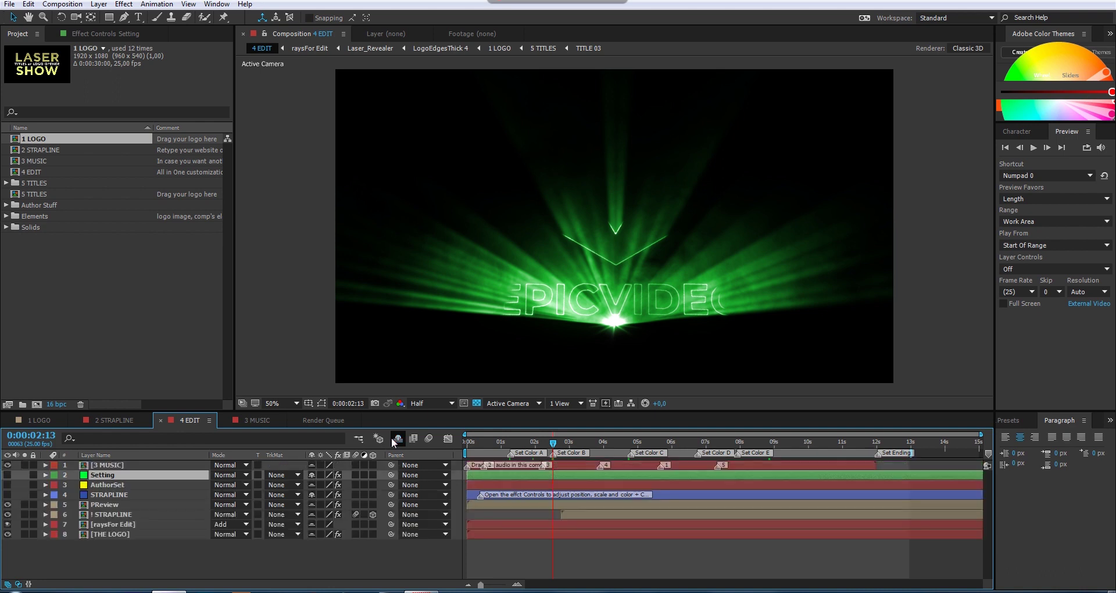
{"action": "left_click", "coordinate": [123, 557]}
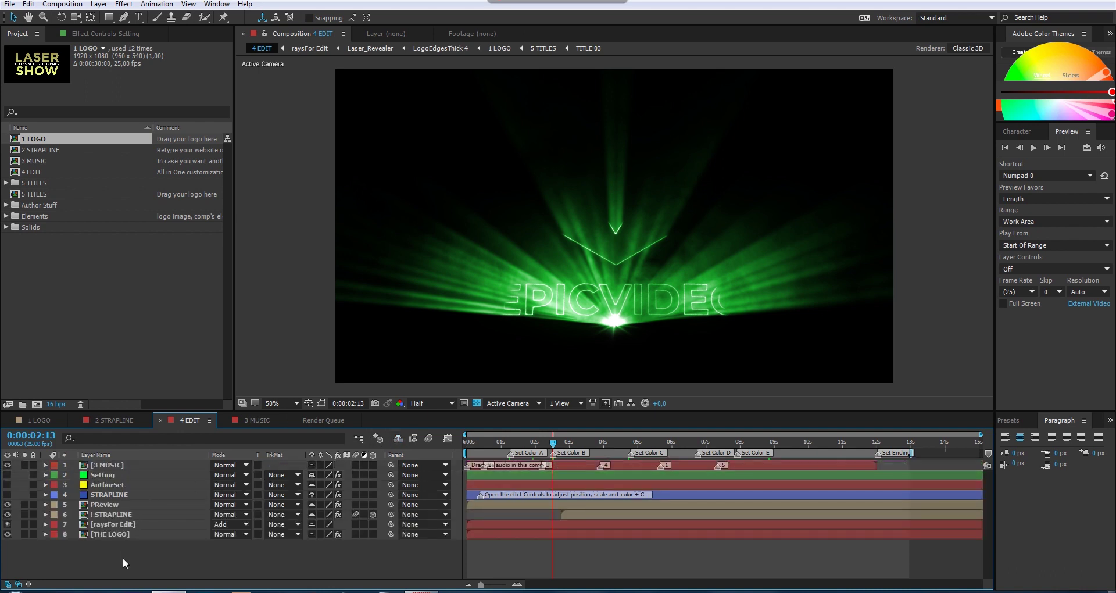
{"action": "left_click", "coordinate": [109, 527]}
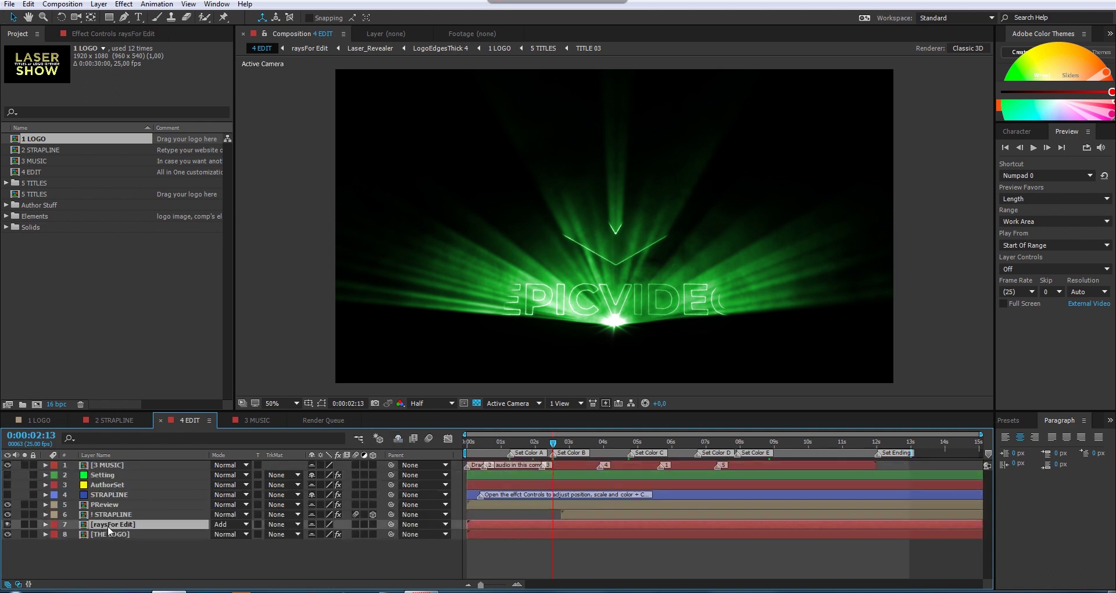
{"action": "left_click", "coordinate": [7, 525]}
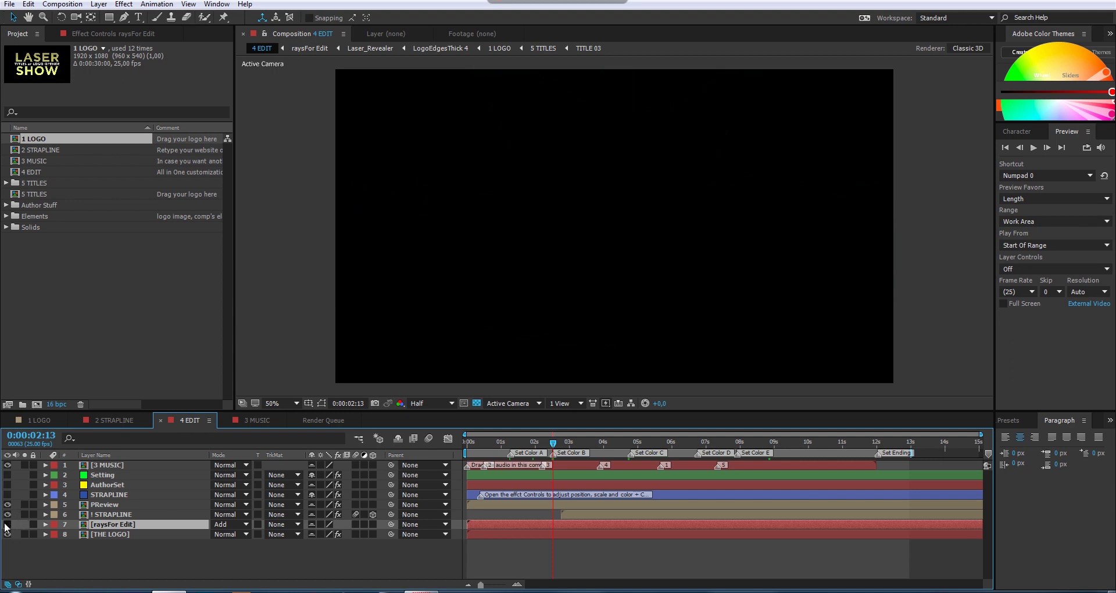
{"action": "left_click", "coordinate": [7, 525]}
- Open the raysFor Edit and Laser_Revealer precomps, scrub from 1:00, then return to 1 LOGO
{"action": "double_click", "coordinate": [118, 526]}
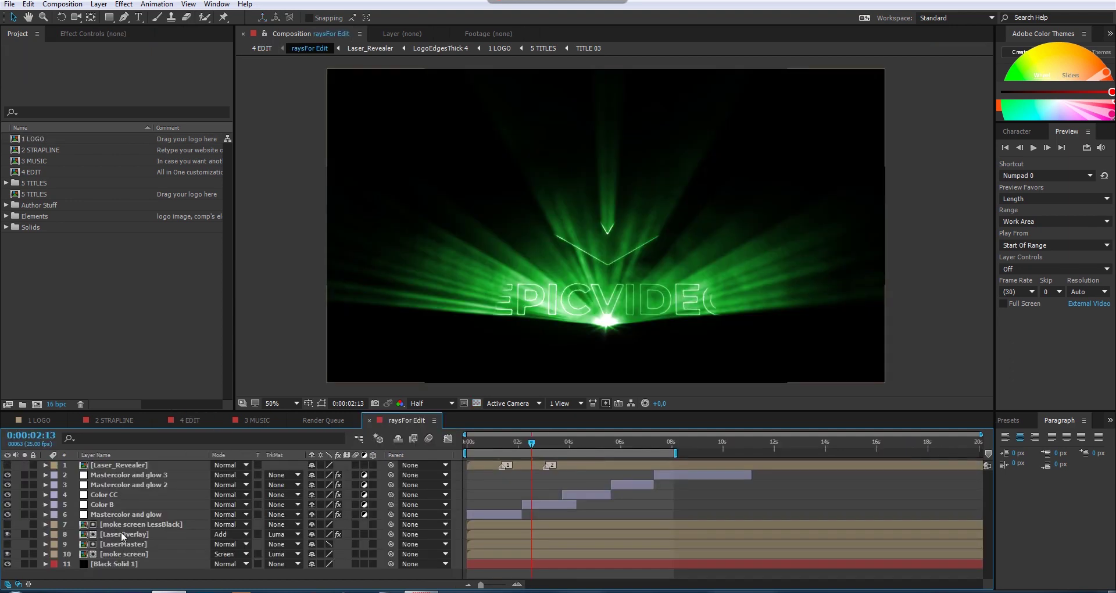
{"action": "left_click", "coordinate": [120, 465]}
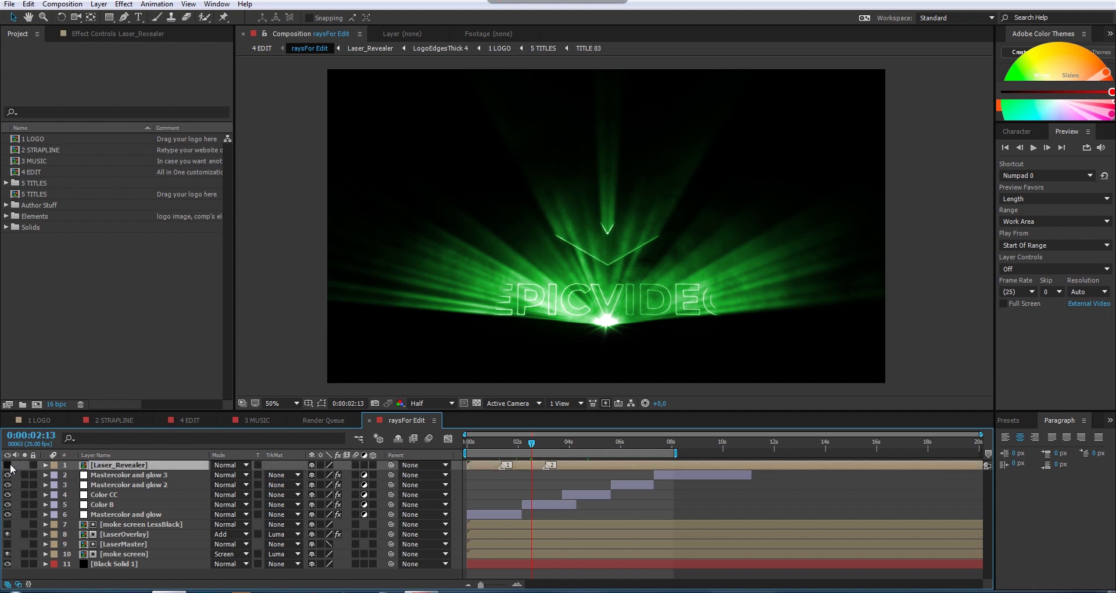
{"action": "double_click", "coordinate": [109, 466]}
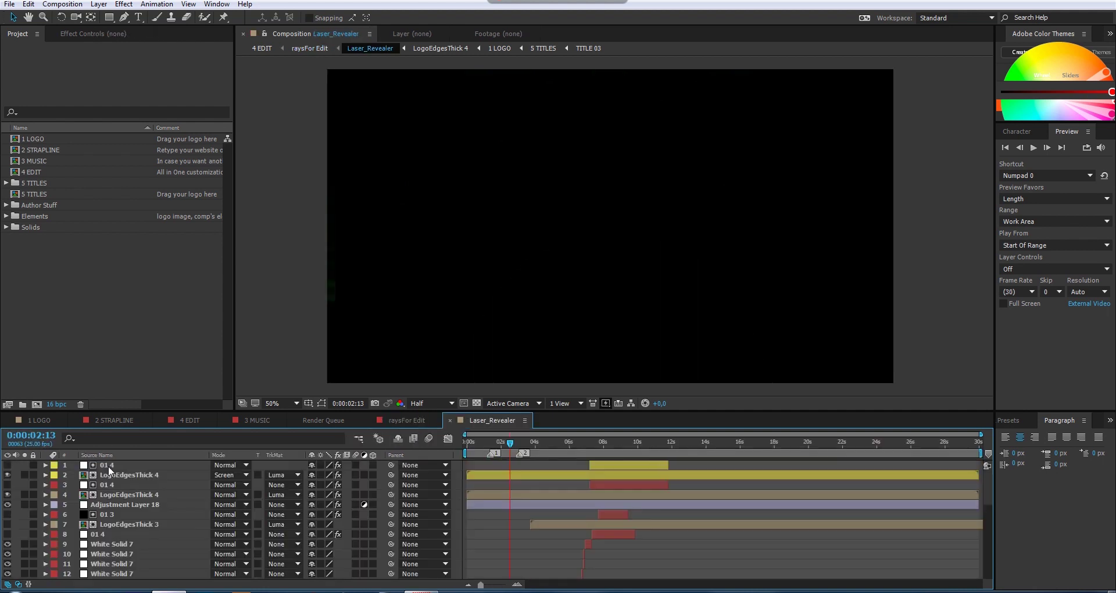
{"action": "left_click", "coordinate": [484, 445]}
{"action": "mouse_move", "coordinate": [485, 445]}
{"action": "left_mouse_down"}
{"action": "mouse_move", "coordinate": [468, 446]}
{"action": "mouse_move", "coordinate": [629, 431]}
{"action": "mouse_move", "coordinate": [470, 460]}
{"action": "mouse_move", "coordinate": [506, 451]}
{"action": "left_mouse_up"}
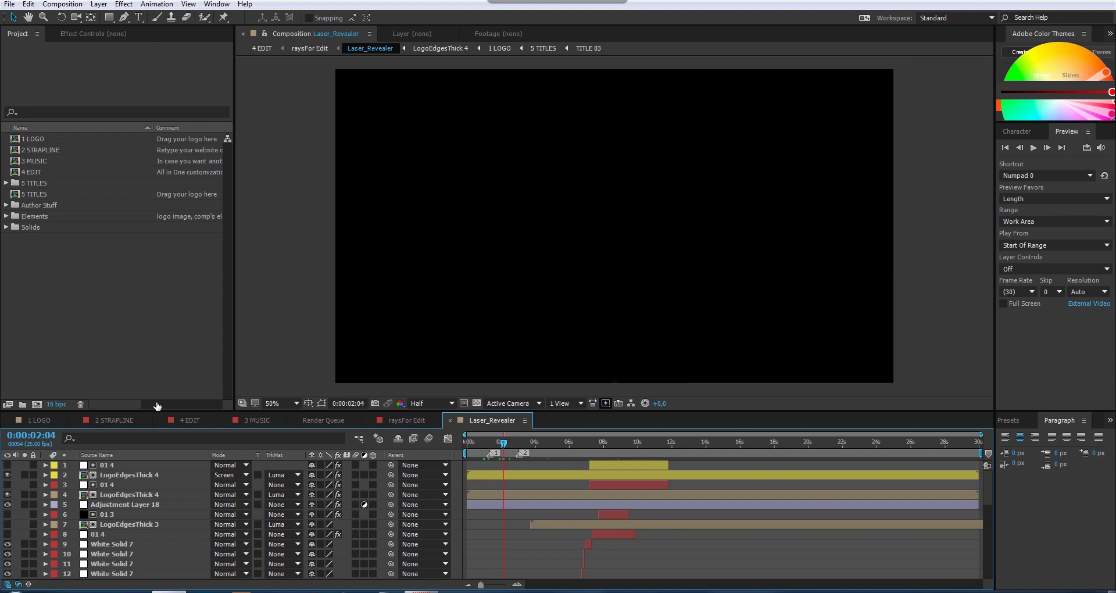
{"action": "left_click", "coordinate": [52, 423]}
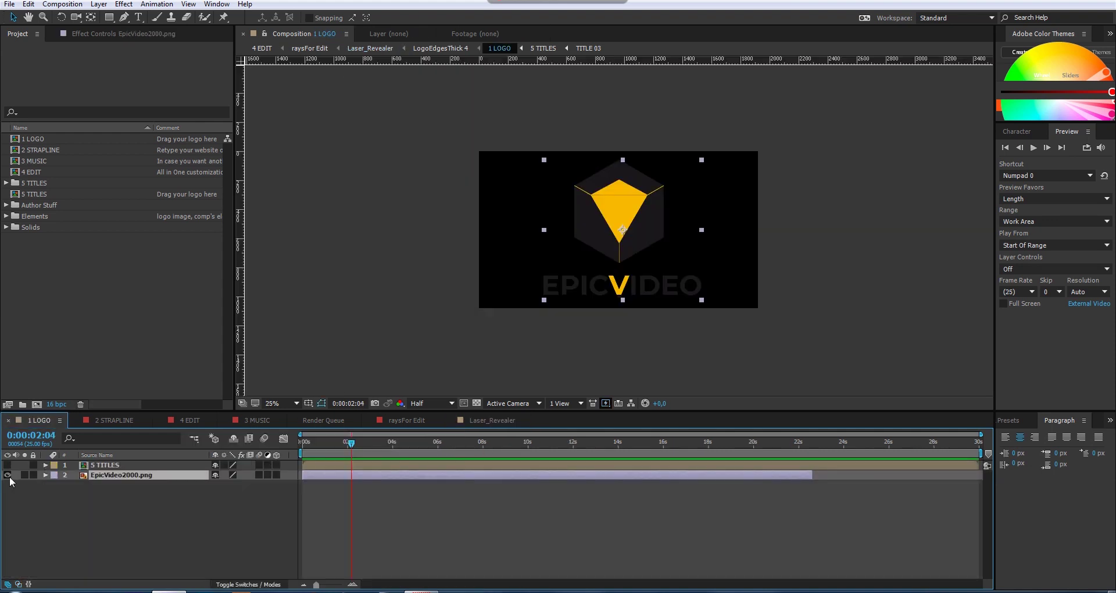
- In 1 LOGO, hide EpicVideo2000.png and show the 5 TITLES layer
{"action": "left_click", "coordinate": [7, 474]}
{"action": "left_click", "coordinate": [7, 465]}
{"action": "left_click", "coordinate": [87, 465]}
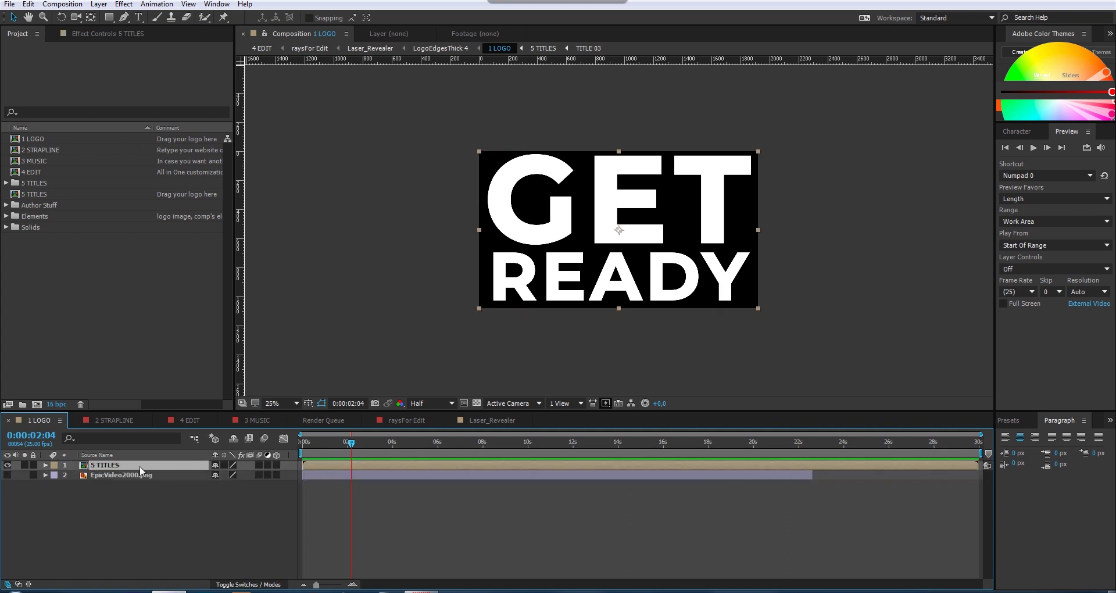
- Open the 5 TITLES precomp to inspect its layers, then scrub through the Laser_Revealer animation
{"action": "double_click", "coordinate": [107, 468]}
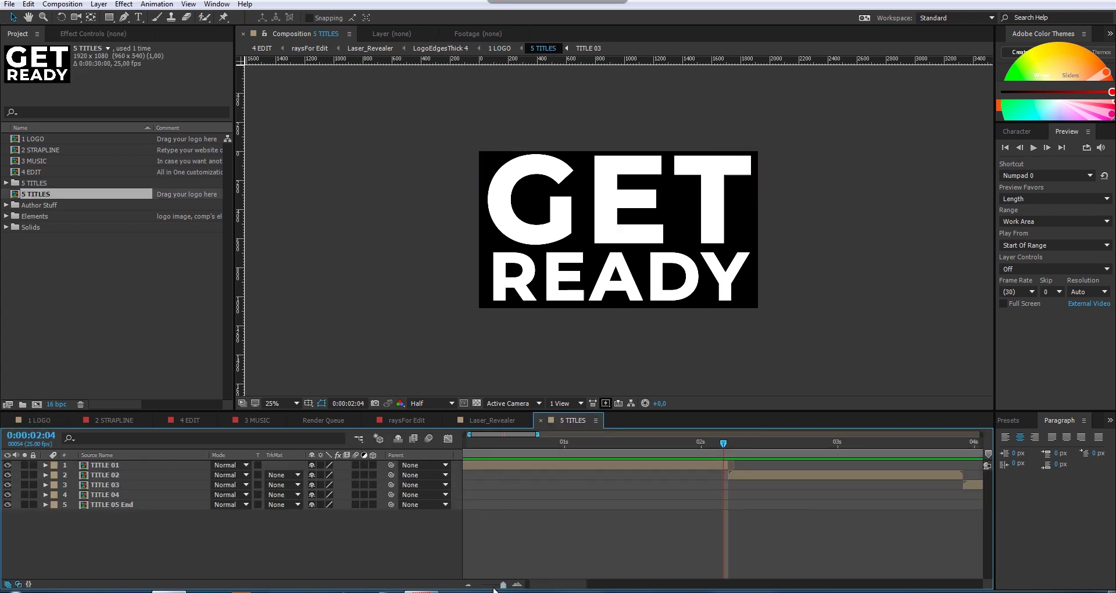
{"action": "scroll", "coordinate": [513, 454], "scroll_direction": "down", "scroll_amount": 3}
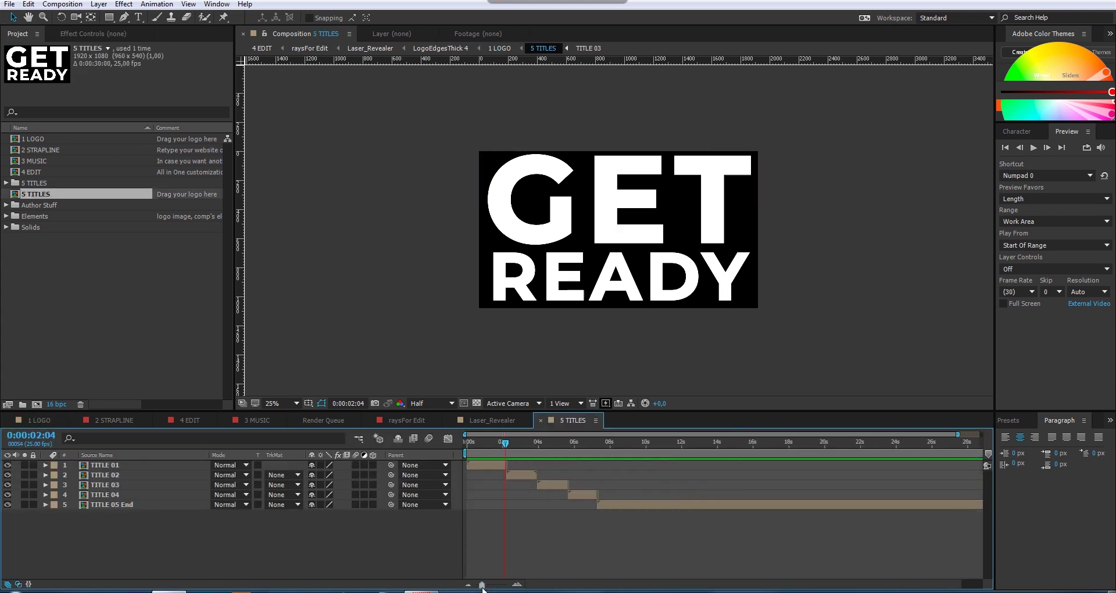
{"action": "left_click", "coordinate": [485, 420]}
{"action": "left_click_drag", "start_coordinate": [568, 445], "coordinate": [515, 463]}
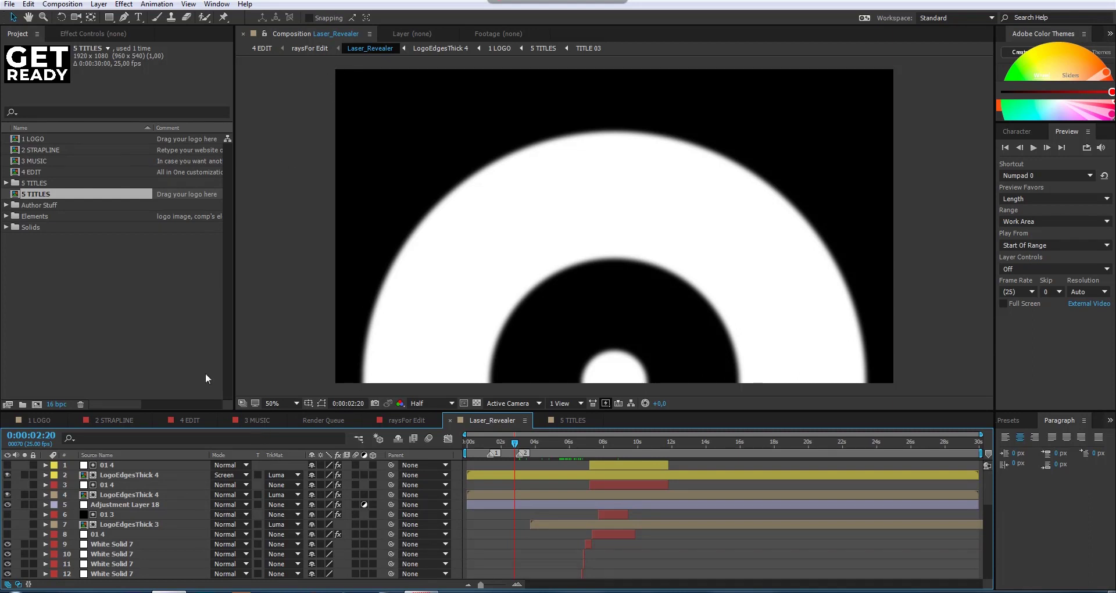
- Return to raysFor Edit and view the Mastercolor and glow 2 layer's effect settings
{"action": "left_click", "coordinate": [311, 49]}
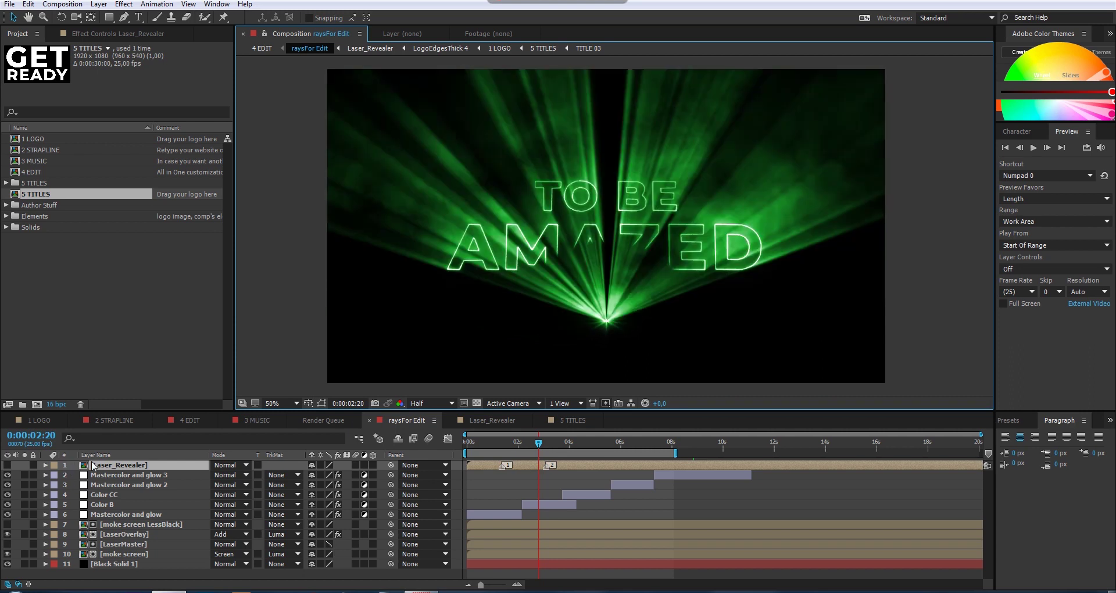
{"action": "left_click", "coordinate": [134, 474]}
{"action": "left_click", "coordinate": [121, 485]}
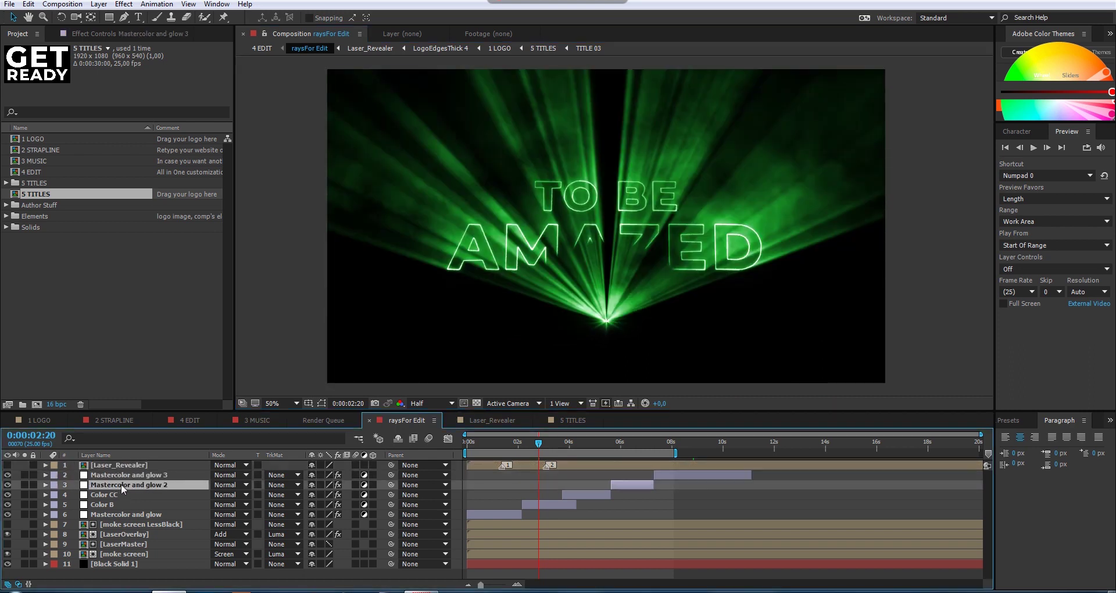
{"action": "left_click", "coordinate": [110, 35]}
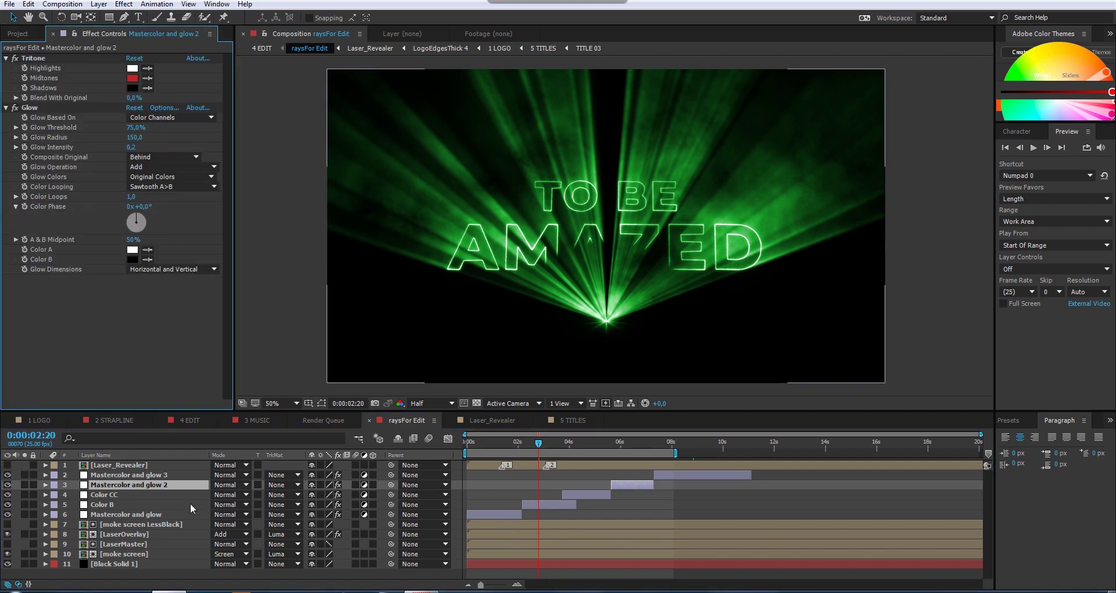
- Check the moke screen and LaserMaster layers' effects, then open the moke screen precomp
{"action": "left_click", "coordinate": [127, 553]}
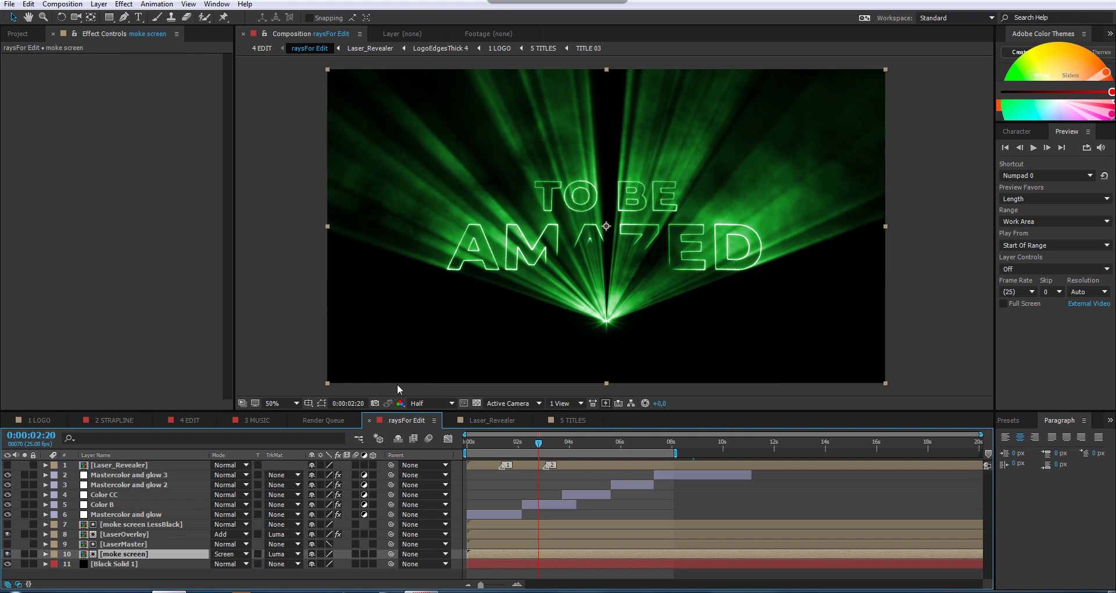
{"action": "left_click", "coordinate": [116, 545]}
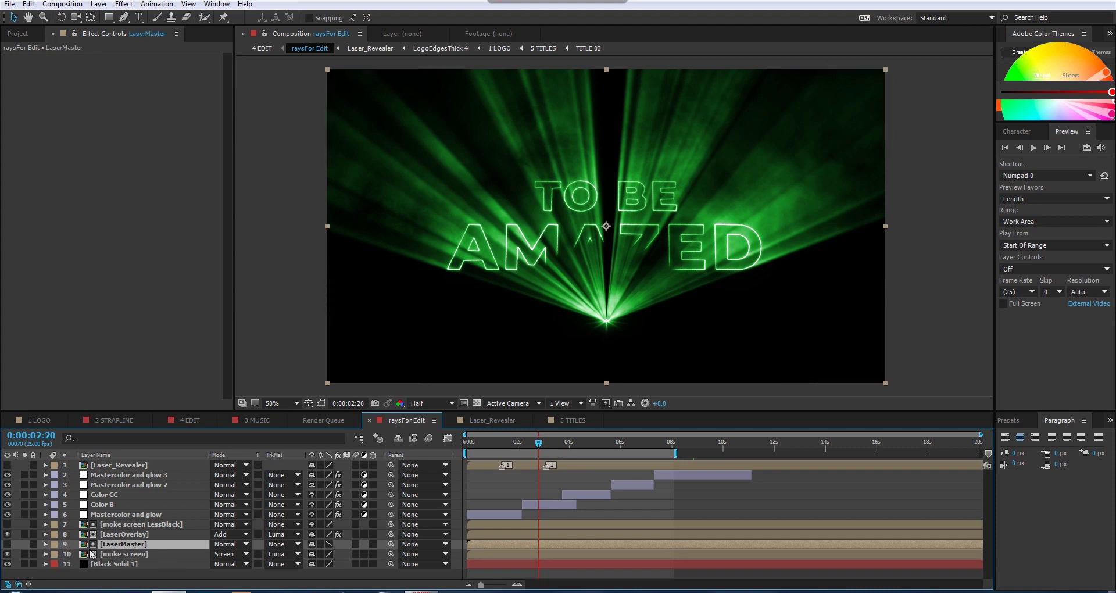
{"action": "left_click", "coordinate": [123, 555]}
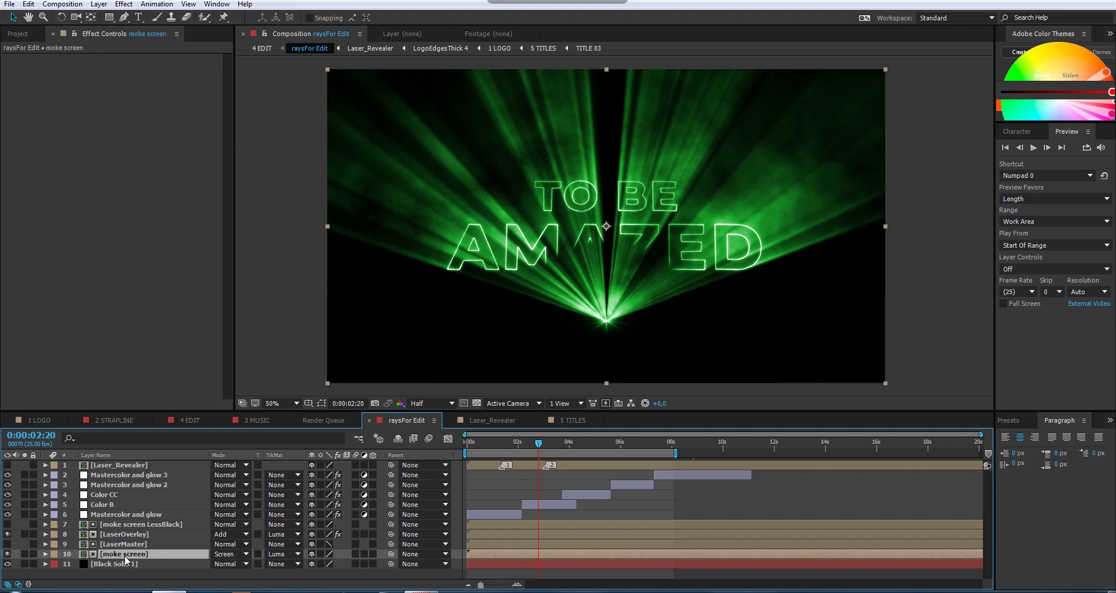
{"action": "double_click", "coordinate": [123, 554]}
- In moke screen, view White Solid 1's Fractal Noise and move the time to 0:00:03:19
{"action": "left_click_drag", "start_coordinate": [529, 449], "coordinate": [572, 442]}
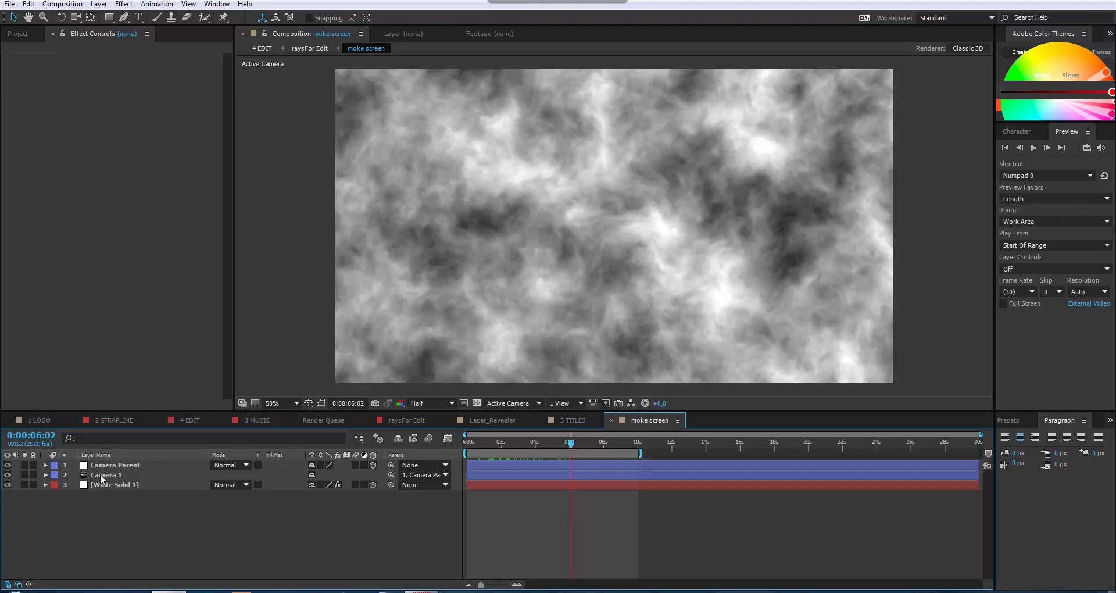
{"action": "left_click", "coordinate": [144, 484]}
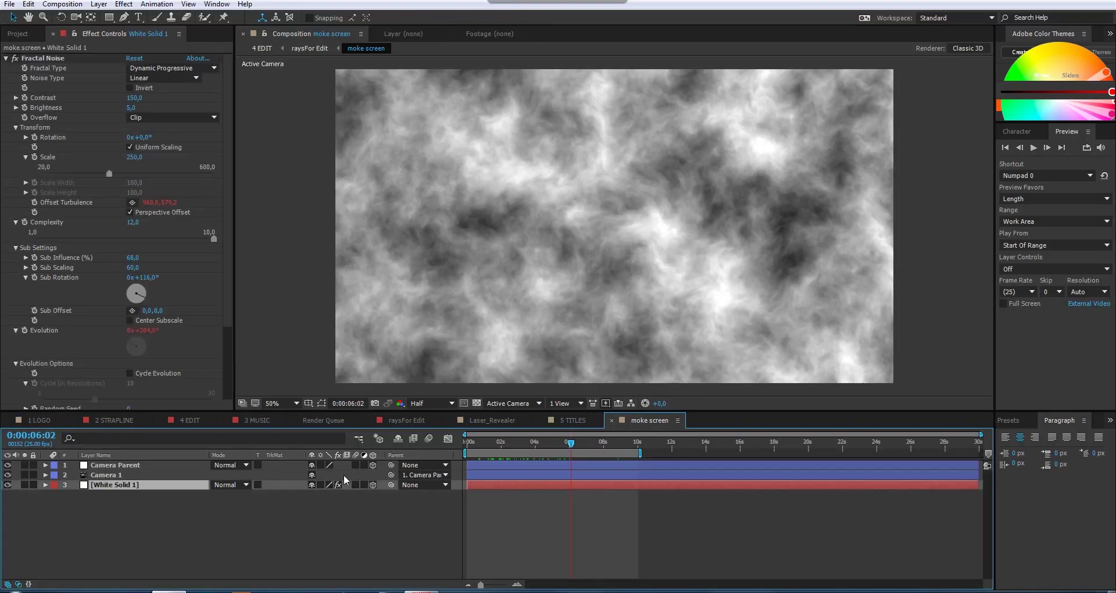
{"action": "left_click_drag", "start_coordinate": [480, 447], "coordinate": [530, 446]}
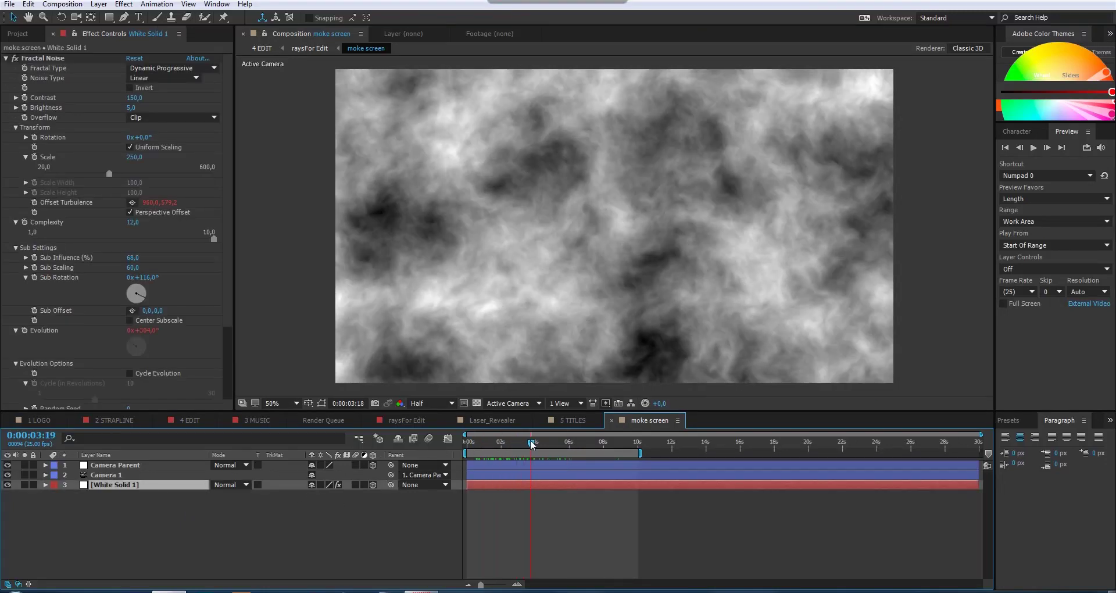
{"action": "left_click", "coordinate": [105, 476]}
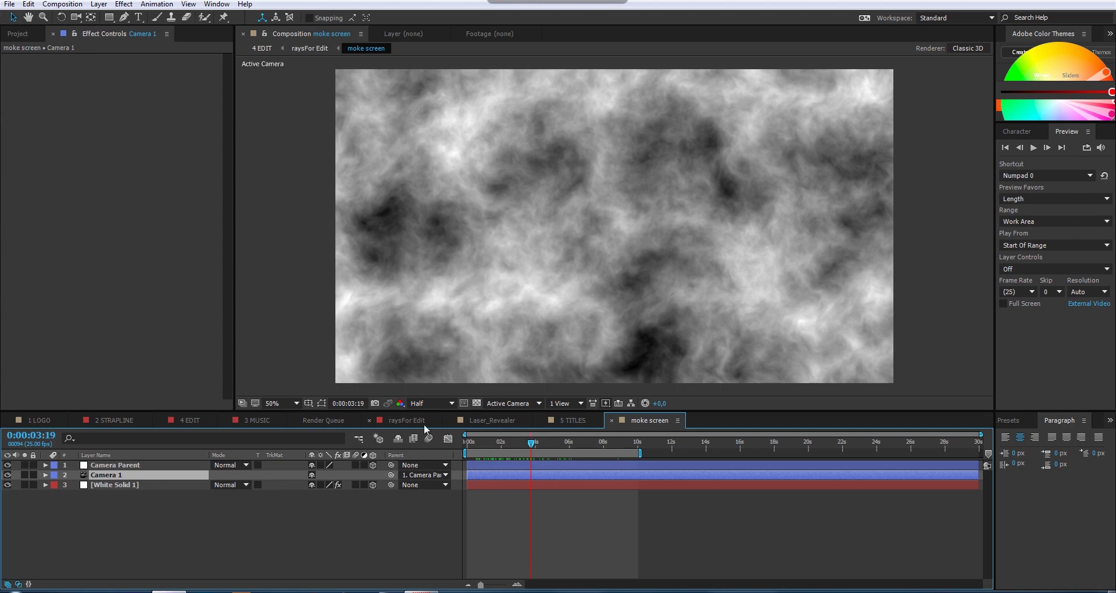
- Return to raysFor Edit and open the LaserMaster precomp
{"action": "left_click", "coordinate": [392, 424]}
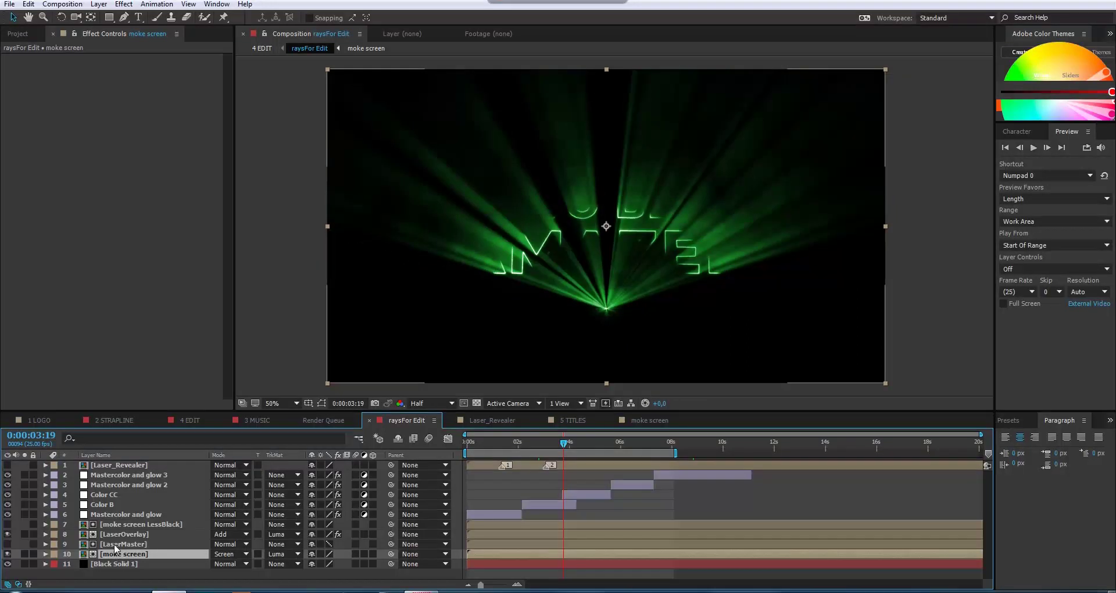
{"action": "left_click", "coordinate": [114, 543]}
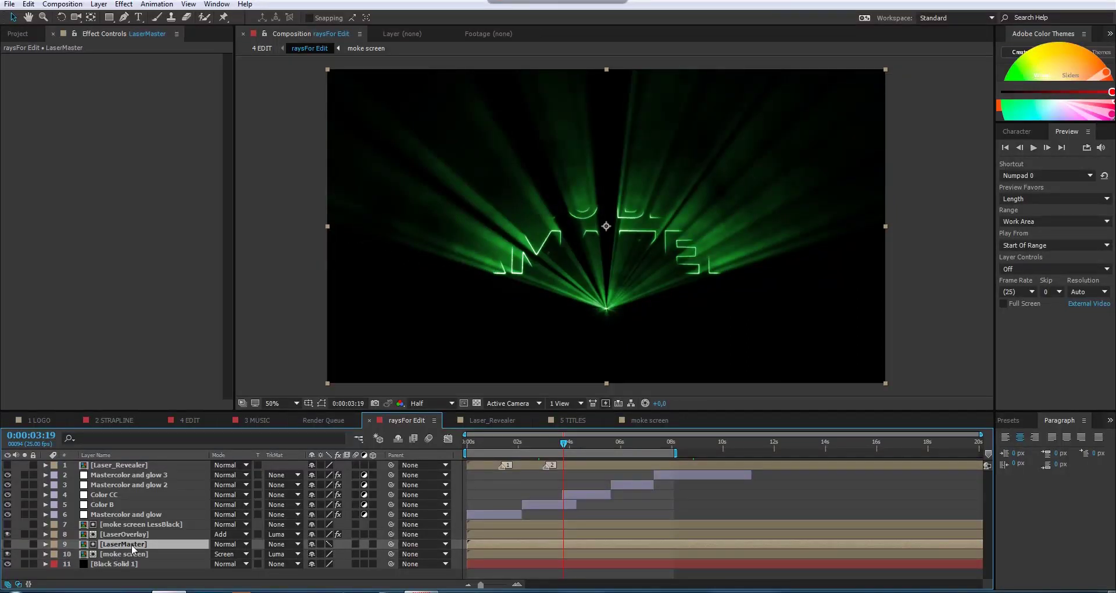
{"action": "double_click", "coordinate": [131, 544]}
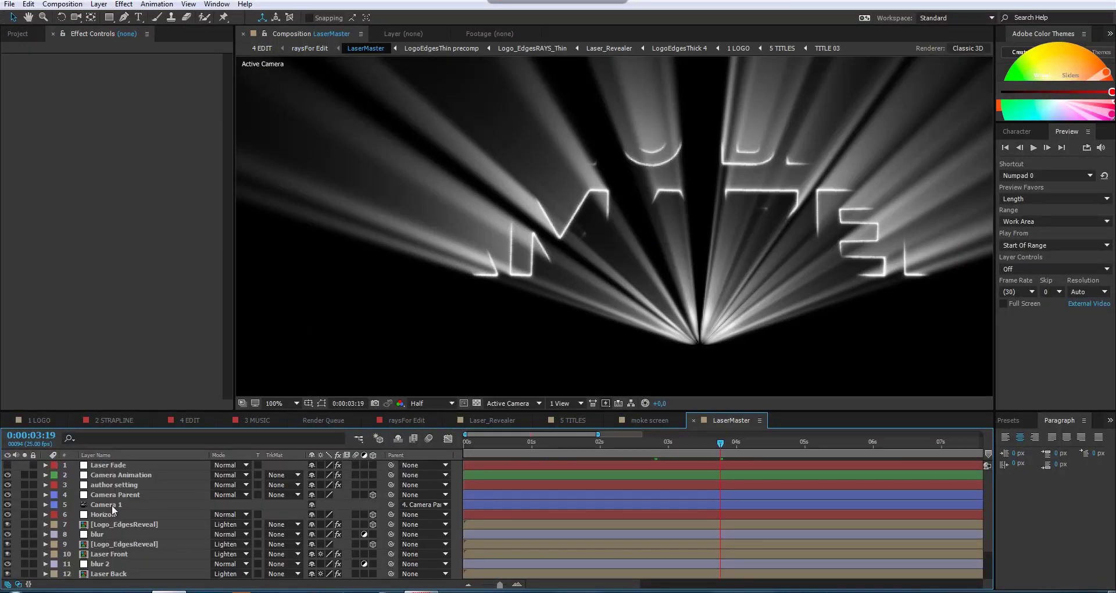
- Select Camera 1 in LaserMaster, then return to the raysFor Edit composition
{"action": "left_click", "coordinate": [121, 506]}
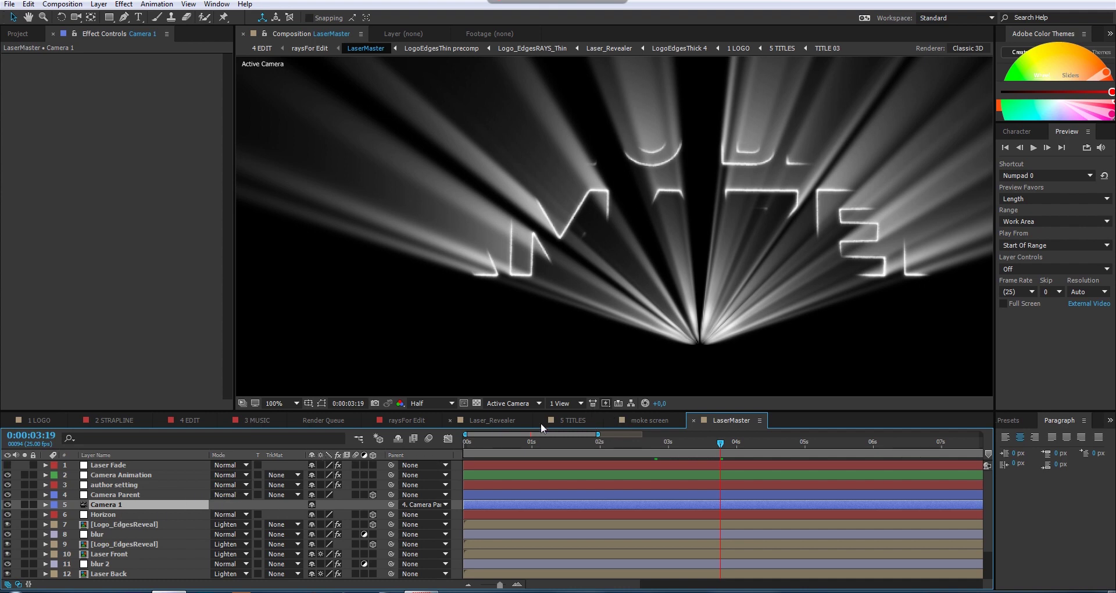
{"action": "left_click", "coordinate": [410, 419]}
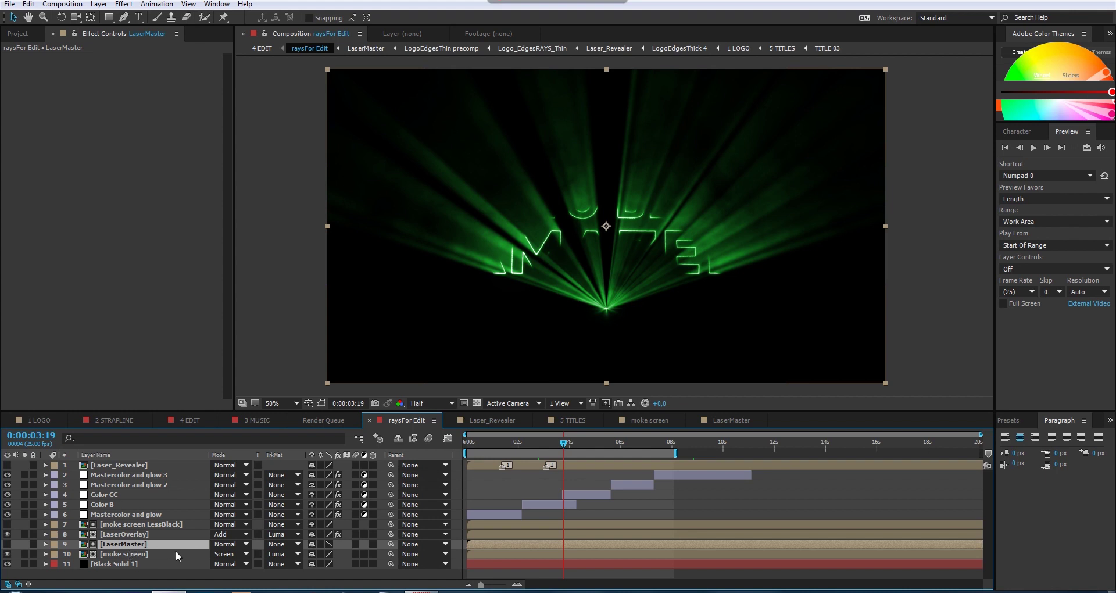
- Select the laser and smoke layers in raysFor Edit and review LaserOverlay's Fast Blur settings
{"action": "left_click", "coordinate": [142, 534]}
{"action": "left_click", "coordinate": [145, 525]}
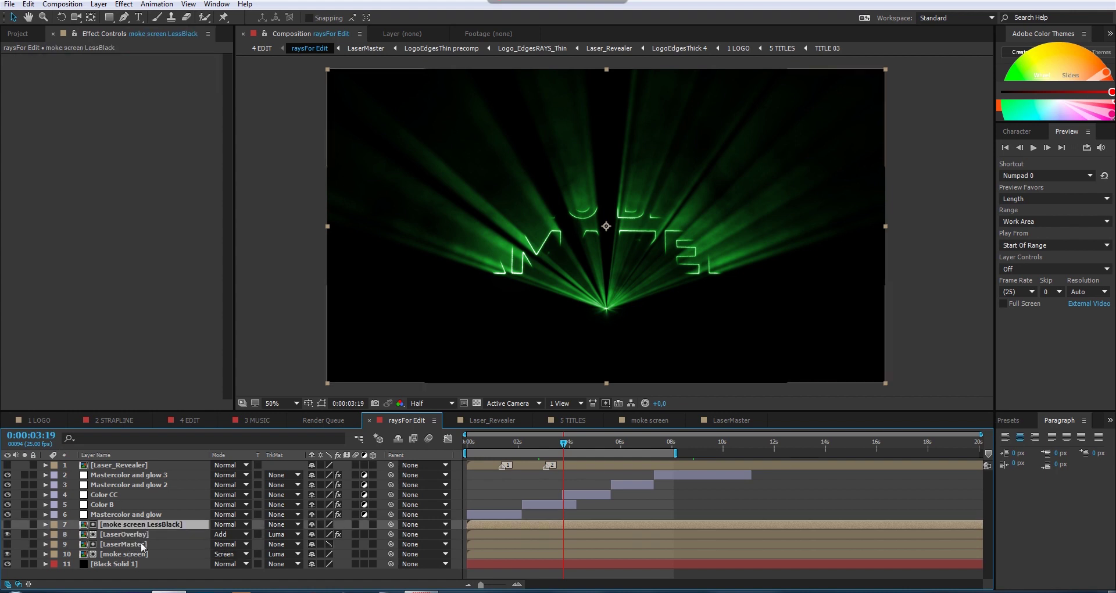
{"action": "left_click", "coordinate": [142, 554]}
{"action": "left_click", "coordinate": [141, 545]}
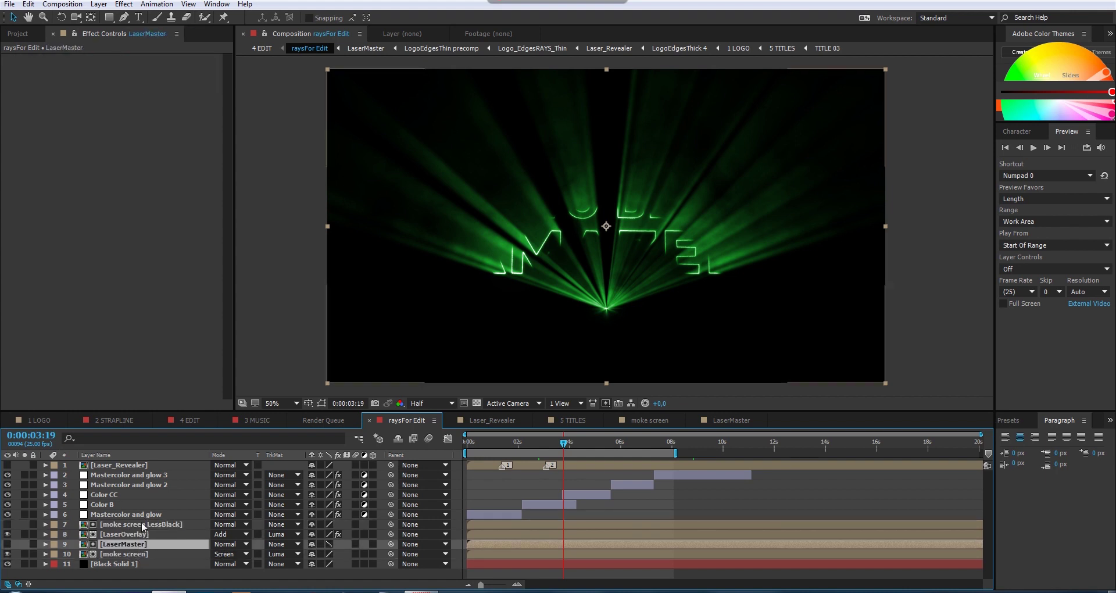
{"action": "left_click", "coordinate": [144, 525]}
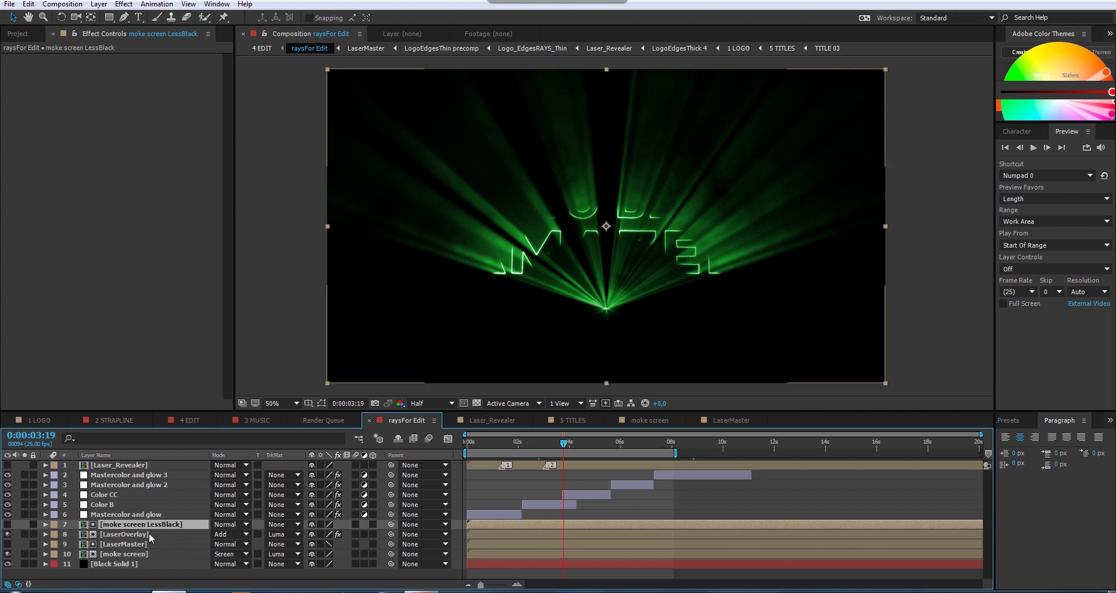
{"action": "left_click", "coordinate": [150, 535]}
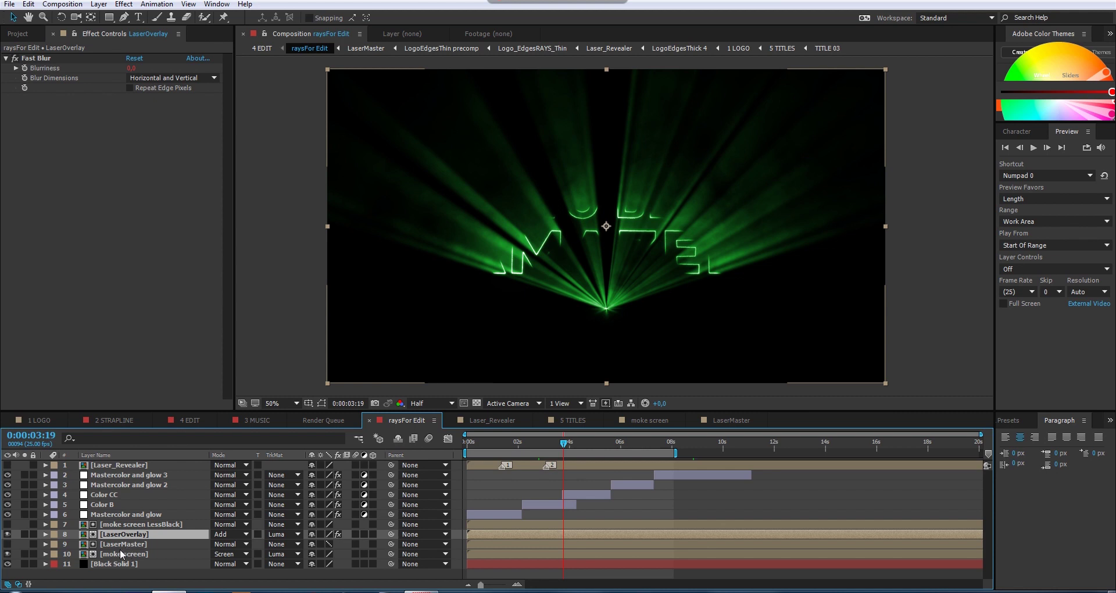
- Toggle the moke screen layer off and on to compare beams, then open it to view White Solid 1's Fractal Noise
{"action": "left_click", "coordinate": [7, 544]}
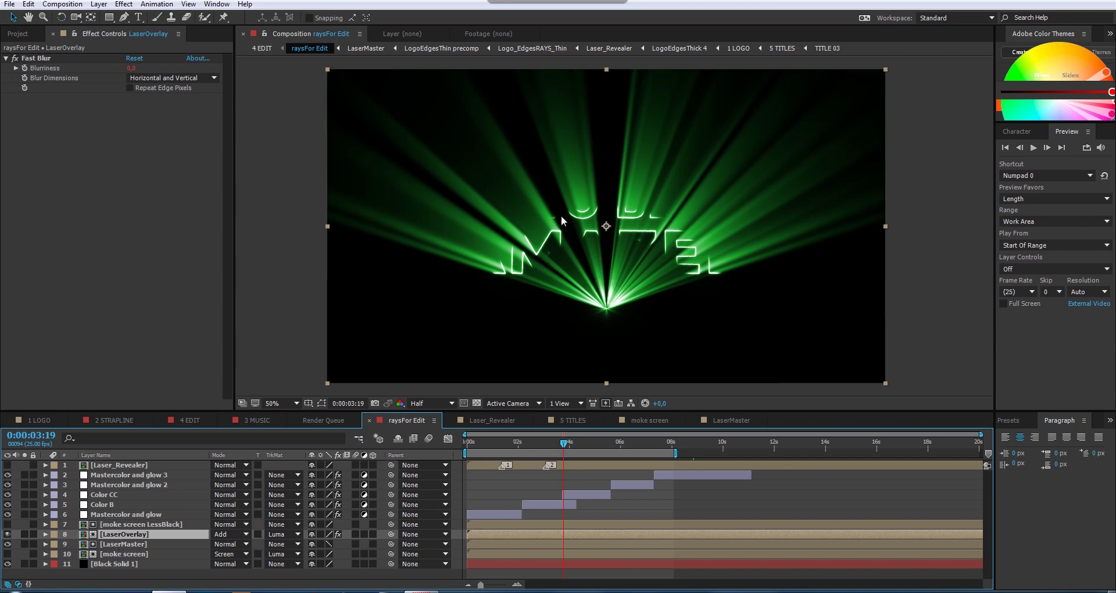
{"action": "left_click", "coordinate": [7, 554]}
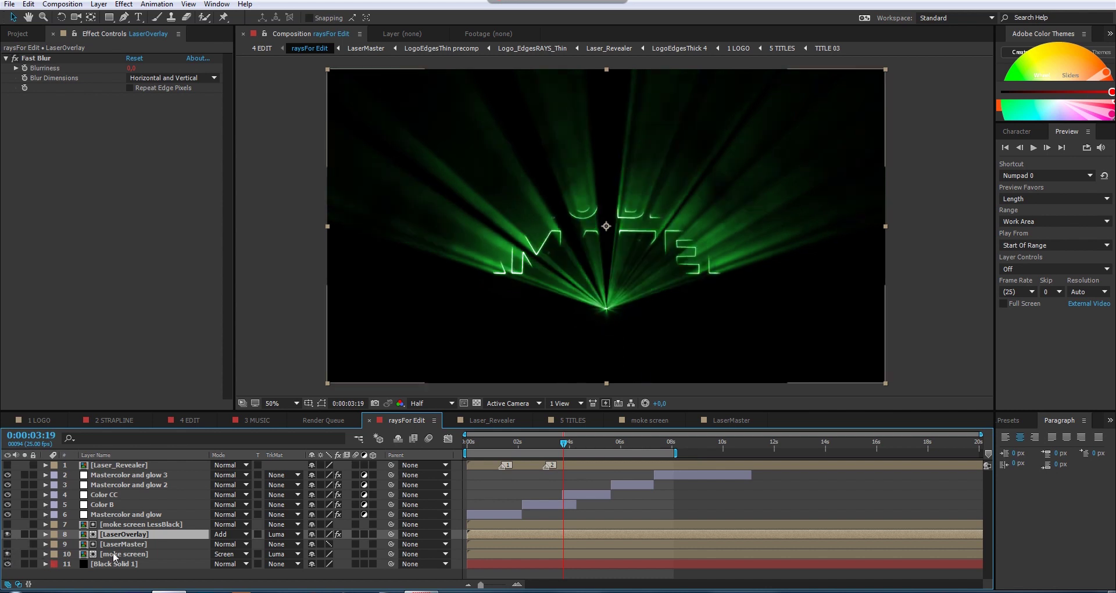
{"action": "left_click", "coordinate": [114, 553]}
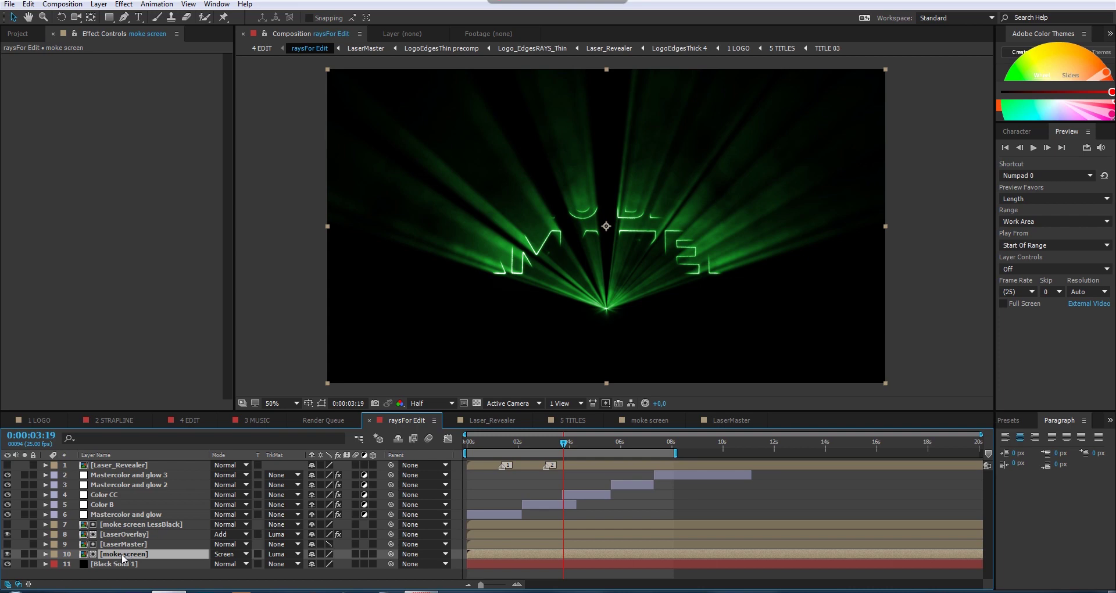
{"action": "double_click", "coordinate": [123, 554]}
{"action": "left_click", "coordinate": [117, 484]}
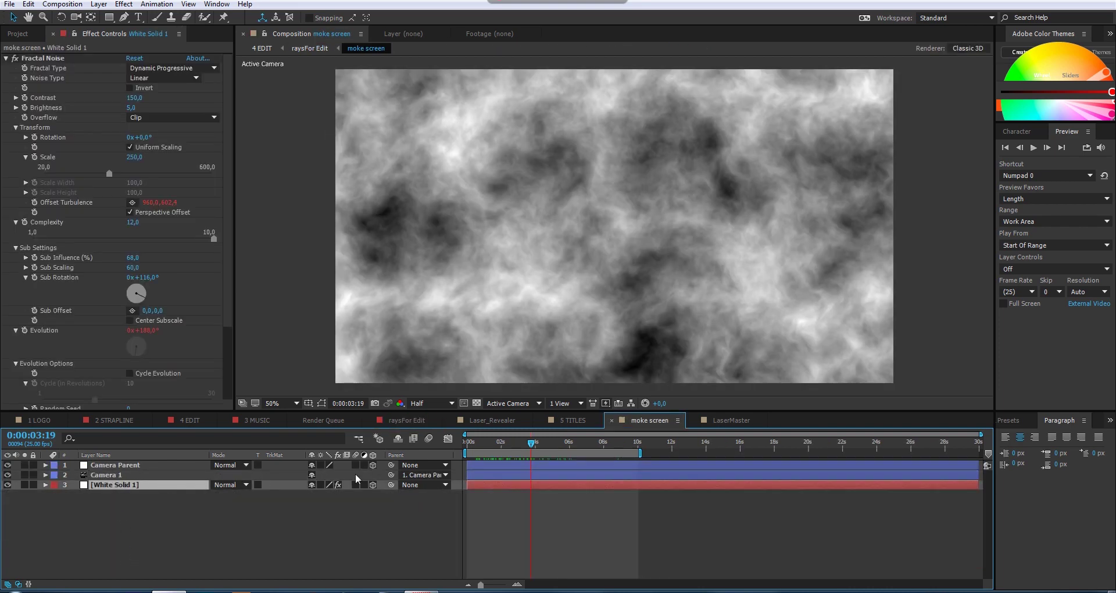
- Scrub moke screen to about seven seconds, then return to raysFor Edit
{"action": "left_click_drag", "start_coordinate": [531, 443], "coordinate": [594, 432]}
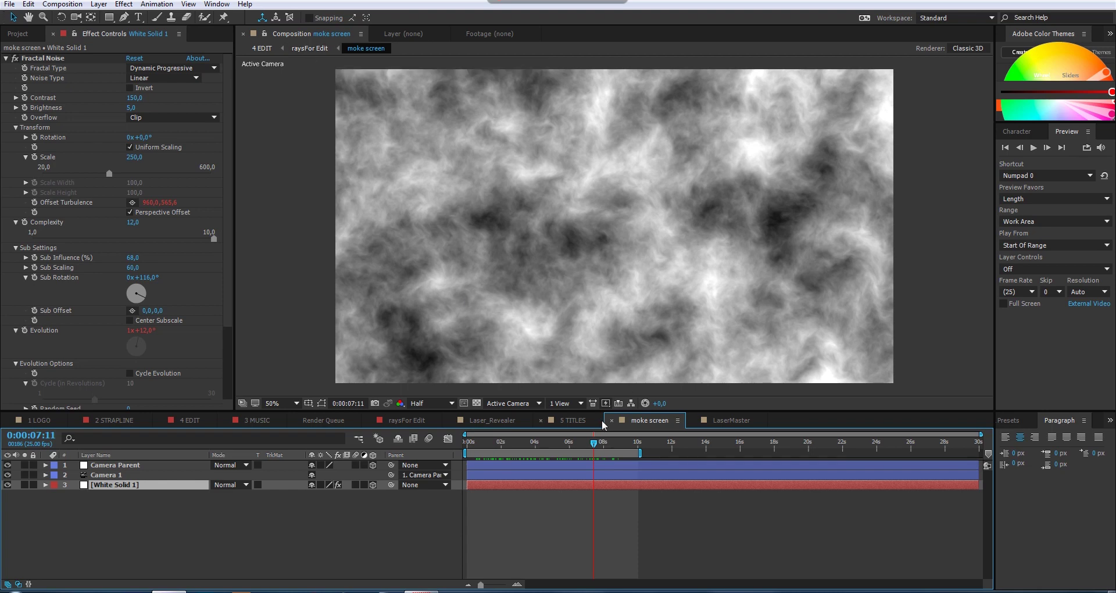
{"action": "left_click", "coordinate": [310, 49]}
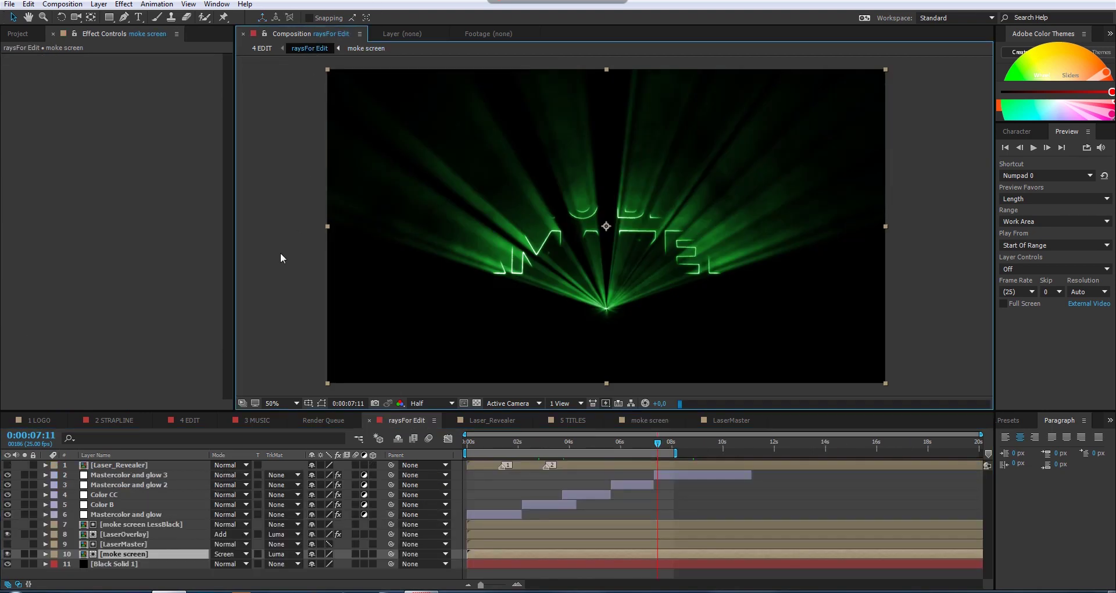
- In raysFor Edit at 0:00:02:24, toggle LaserOverlay off and back on, then open its precomp
{"action": "left_click", "coordinate": [124, 559]}
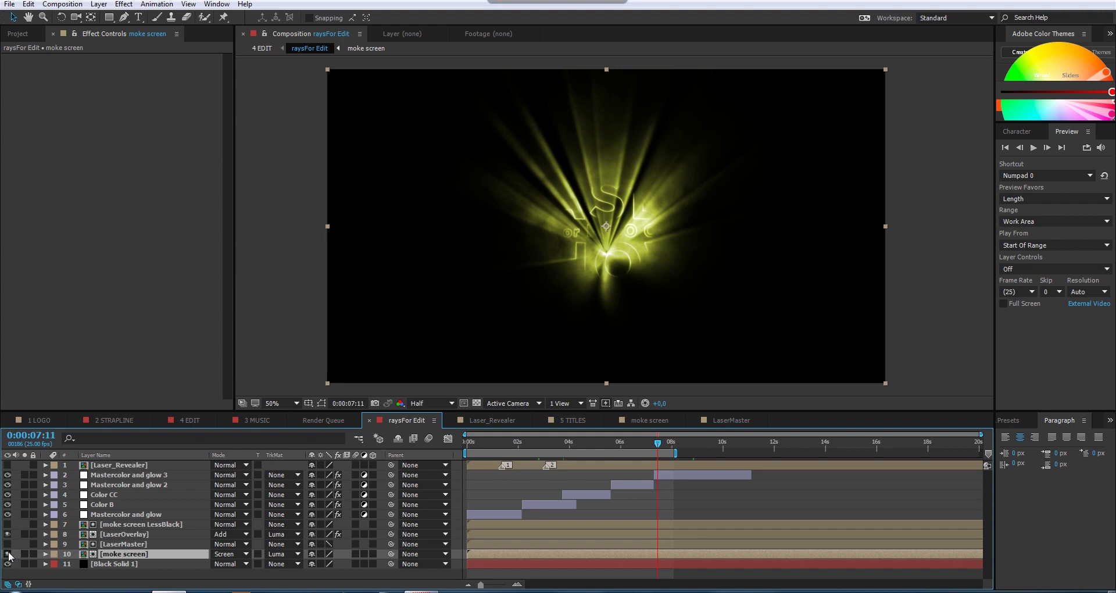
{"action": "left_click", "coordinate": [530, 447]}
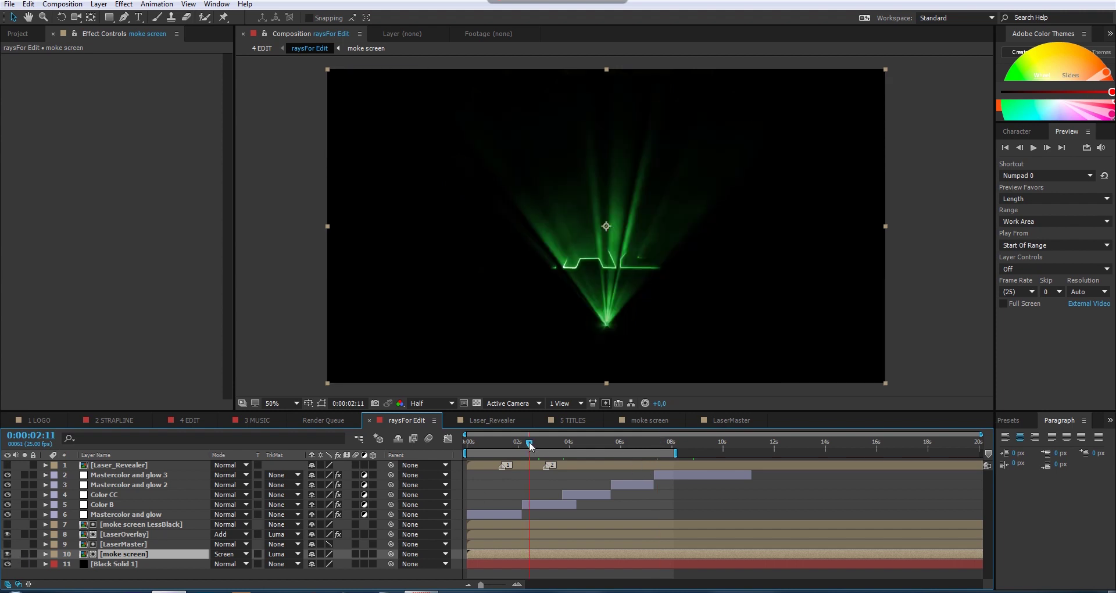
{"action": "left_click_drag", "start_coordinate": [530, 446], "coordinate": [544, 447]}
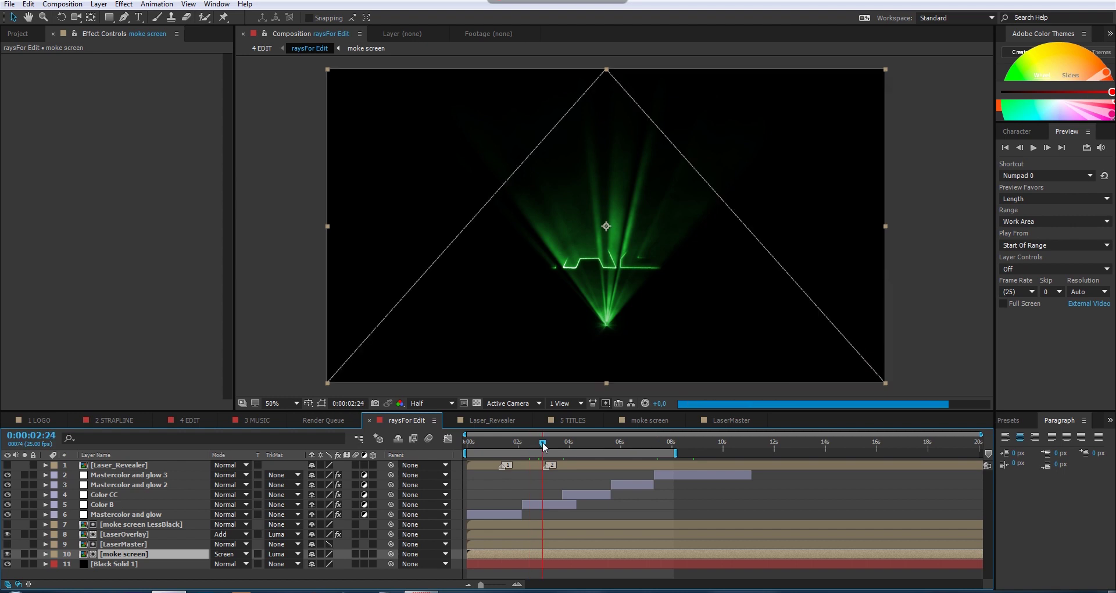
{"action": "left_click", "coordinate": [108, 534]}
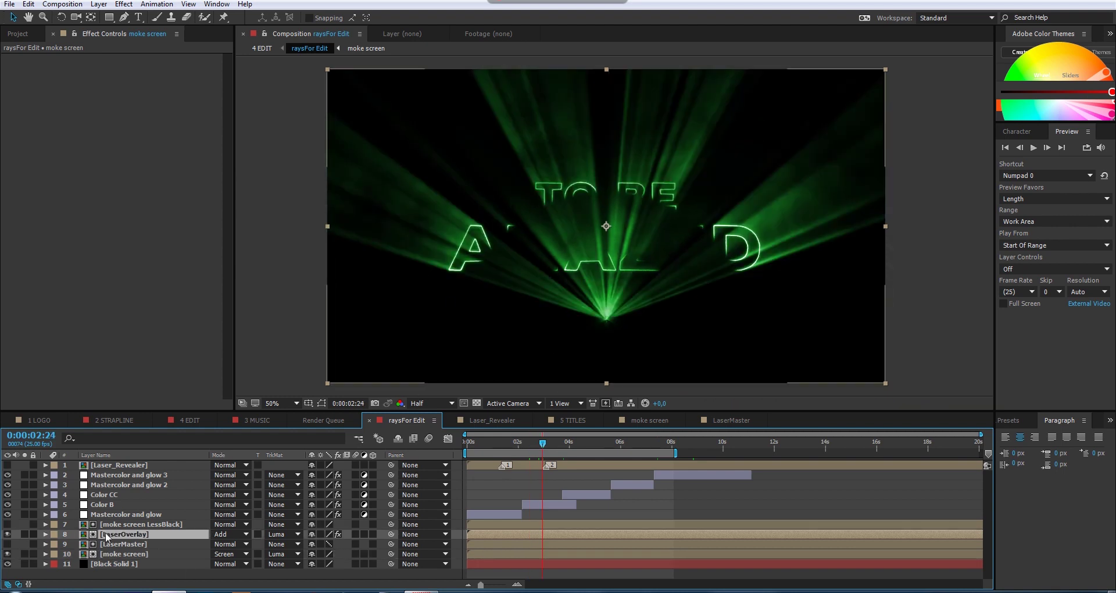
{"action": "left_click", "coordinate": [7, 535]}
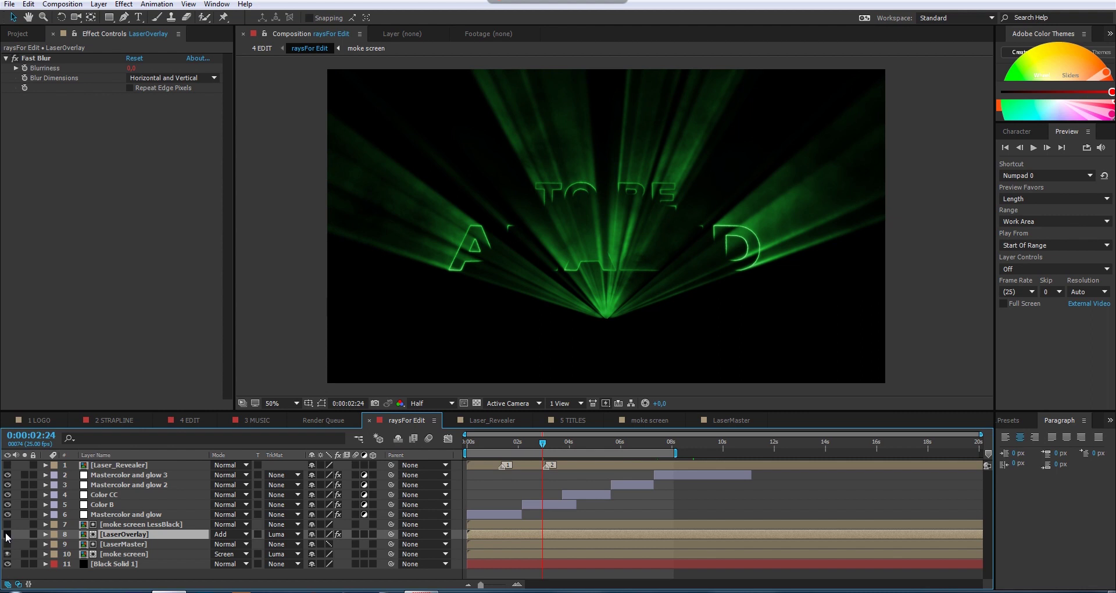
{"action": "left_click", "coordinate": [7, 534]}
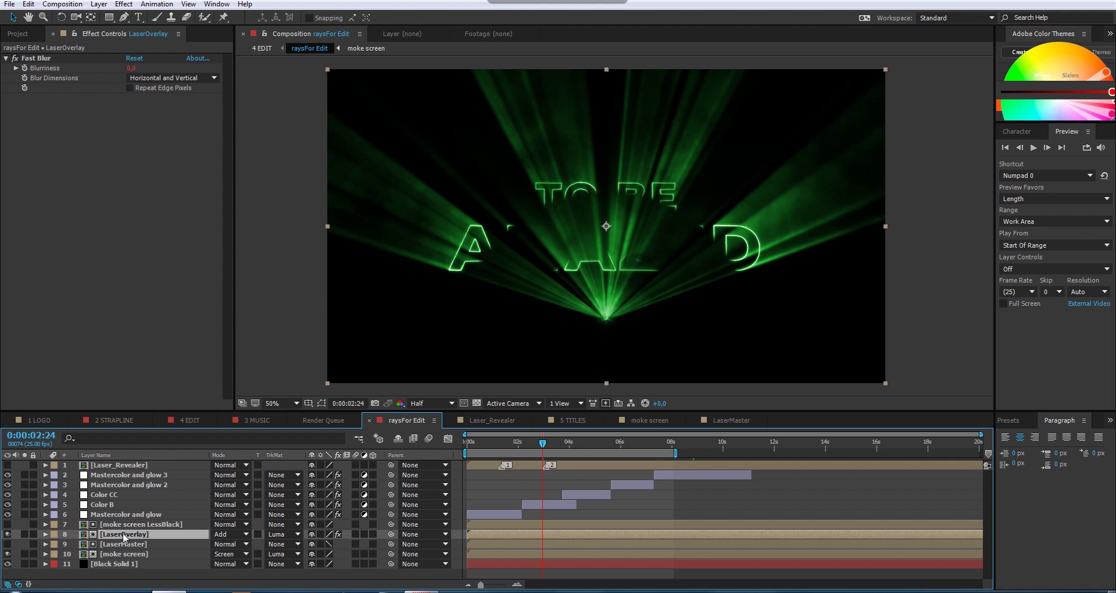
{"action": "double_click", "coordinate": [123, 534]}
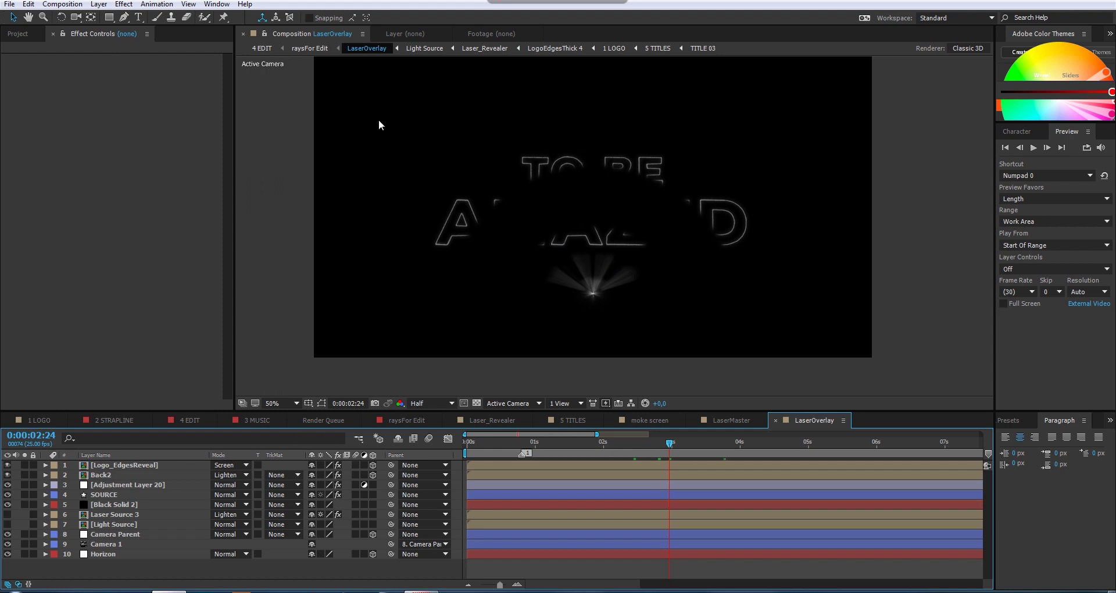
- Return to raysFor Edit, reopen the LaserOverlay precomp, then open the LaserMaster precomp
{"action": "left_click", "coordinate": [311, 48]}
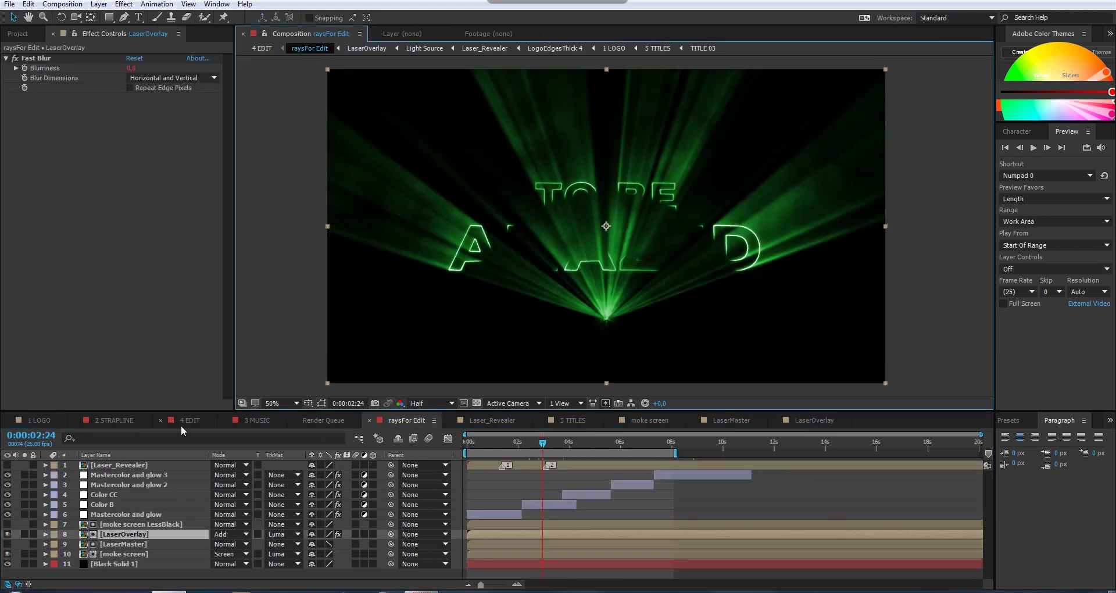
{"action": "double_click", "coordinate": [113, 533]}
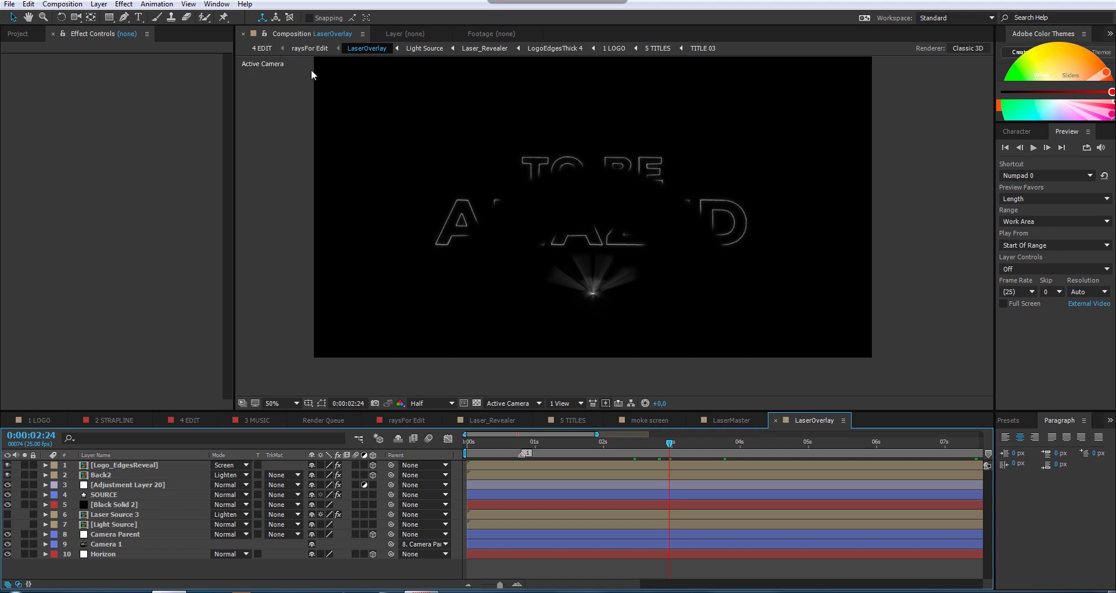
{"action": "left_click", "coordinate": [310, 48]}
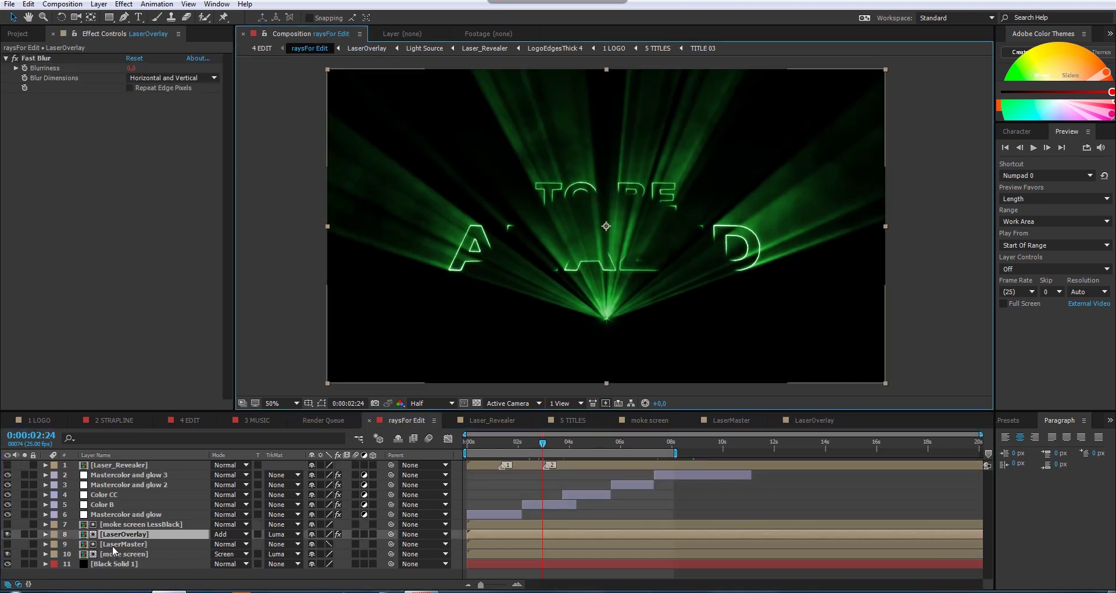
{"action": "double_click", "coordinate": [114, 545]}
{"action": "scroll", "coordinate": [678, 267], "scroll_direction": "down", "scroll_amount": 1}
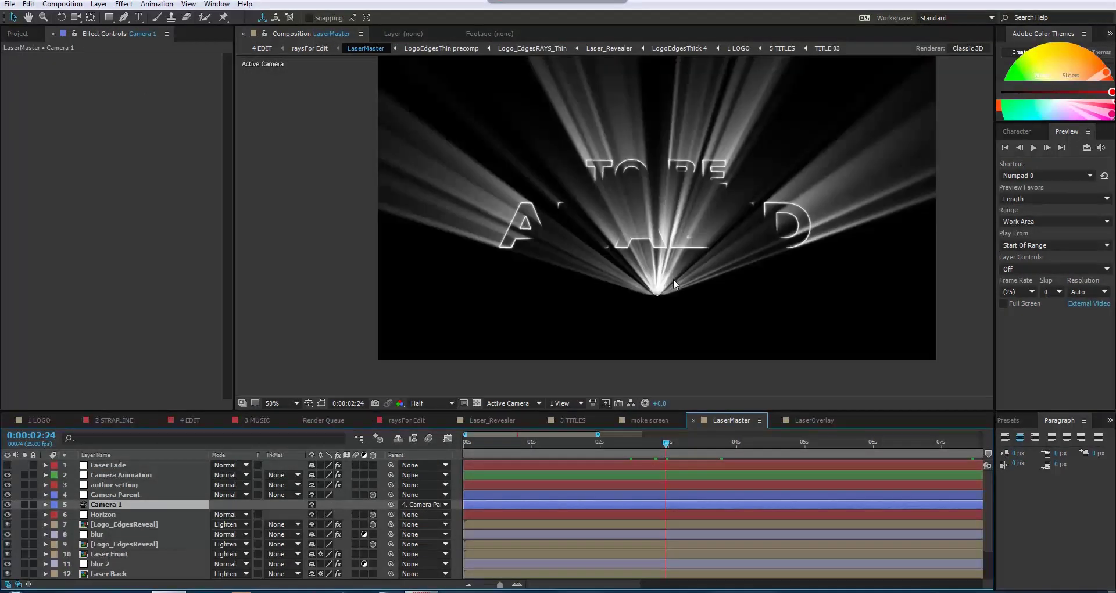
- Go back to raysFor Edit, select LaserOverlay and moke screen, and reopen LaserMaster
{"action": "left_click", "coordinate": [315, 49]}
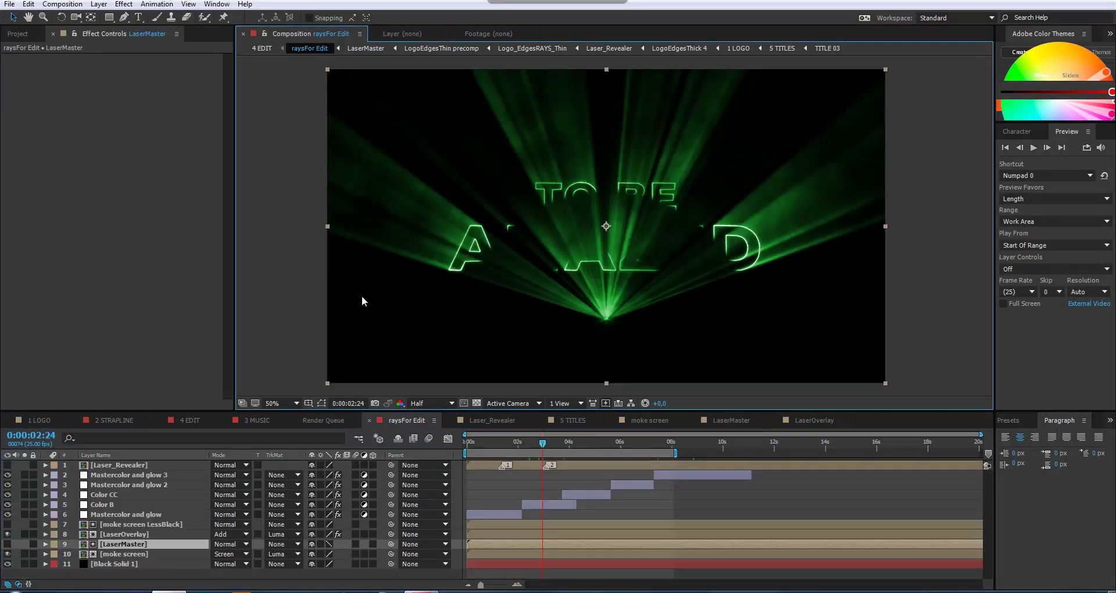
{"action": "left_click", "coordinate": [134, 533]}
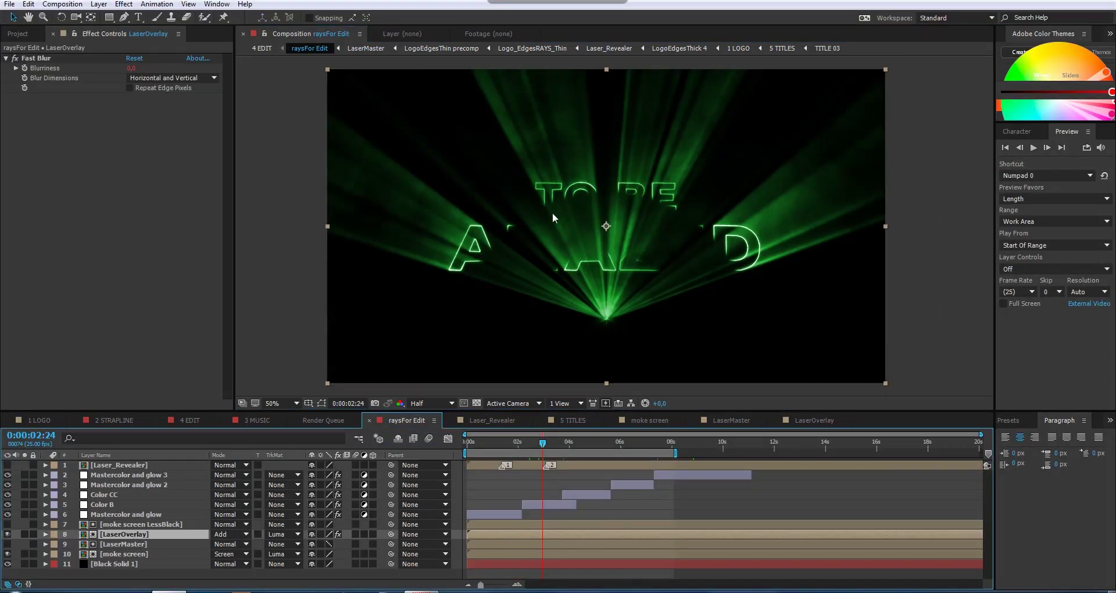
{"action": "left_click", "coordinate": [126, 554]}
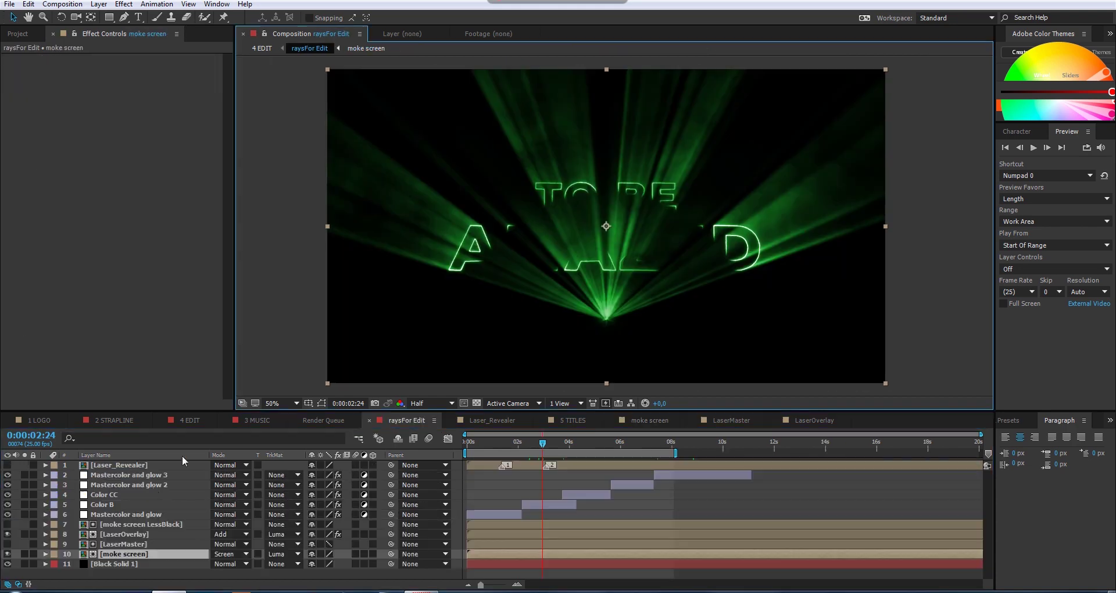
{"action": "double_click", "coordinate": [134, 544]}
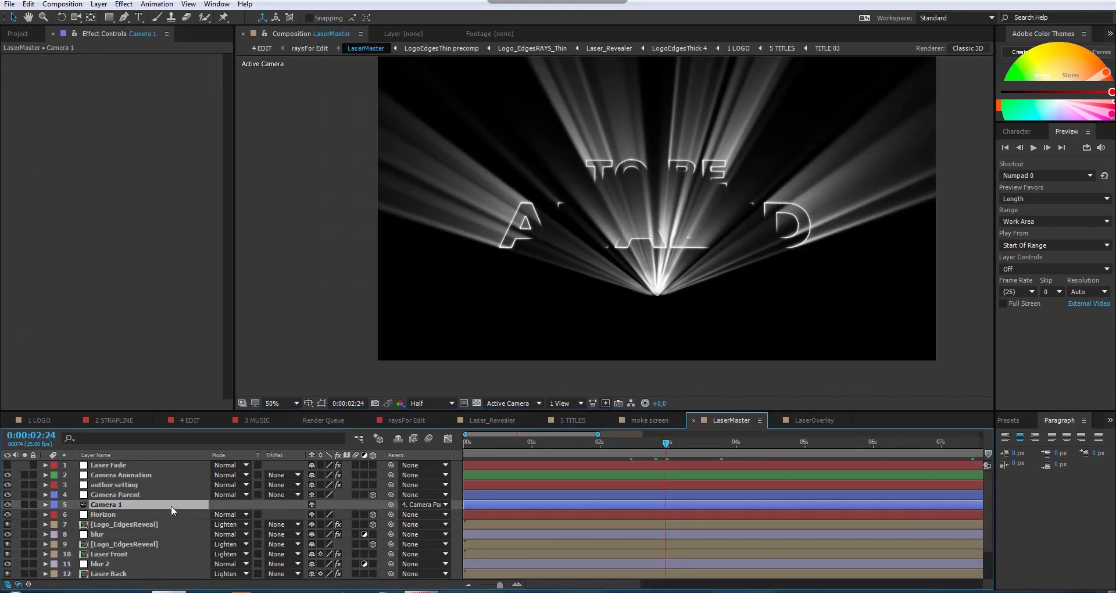
- Reveal the Horizon layer's Position in LaserMaster: 960.0, 540.0, 100000.0
{"action": "left_click", "coordinate": [111, 465]}
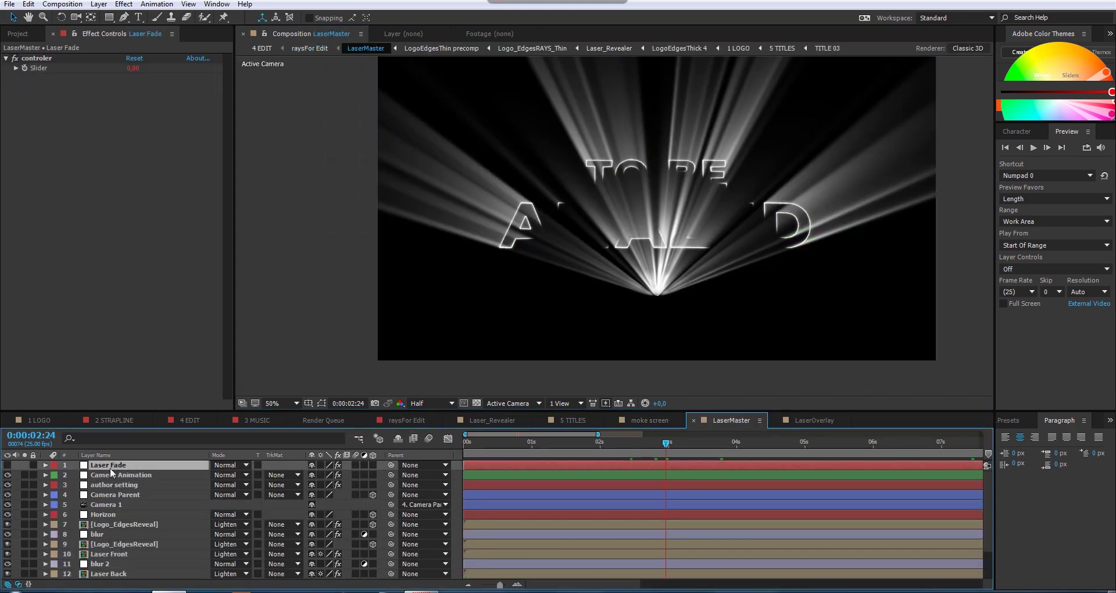
{"action": "left_click", "coordinate": [110, 514]}
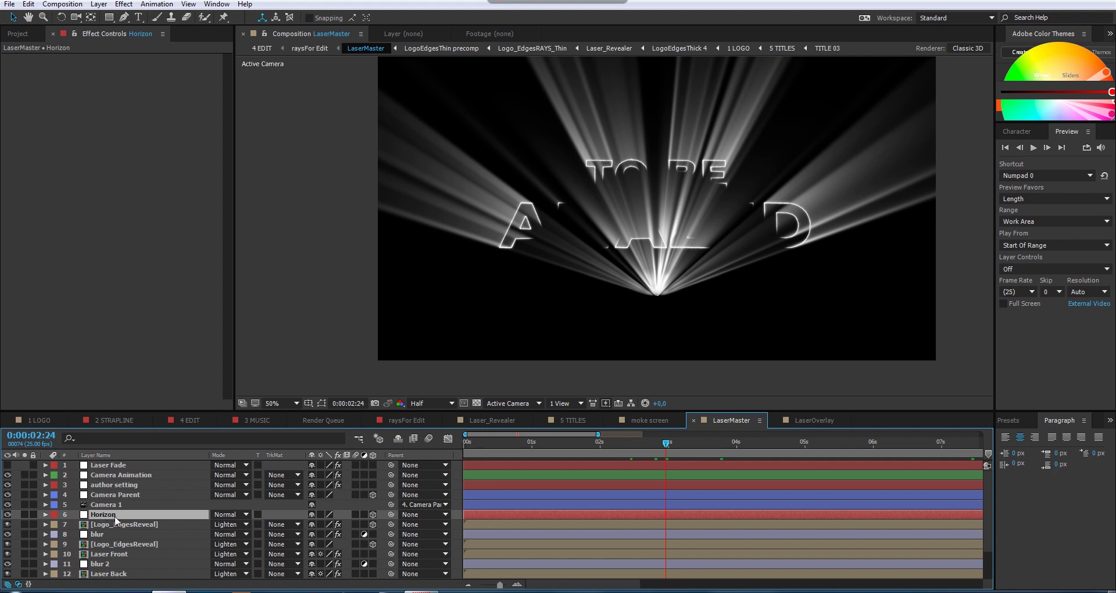
{"action": "key", "text": "p"}
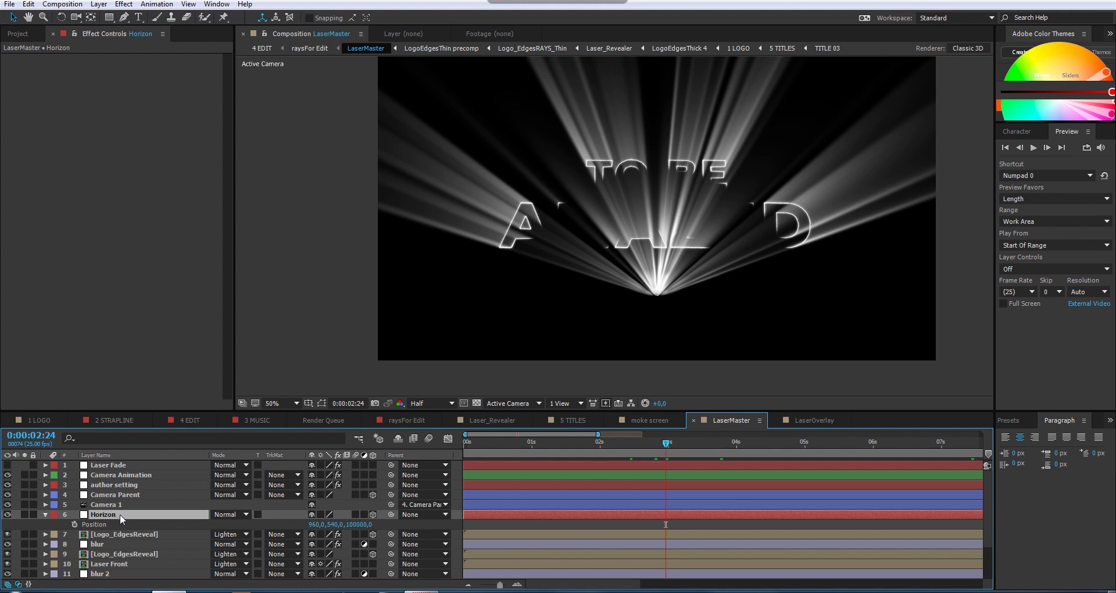
- Solo the Horizon layer, show its 3D axes, and scrub from 0:00:02:07 past five seconds to 0:00:03:00
{"action": "left_click", "coordinate": [25, 514]}
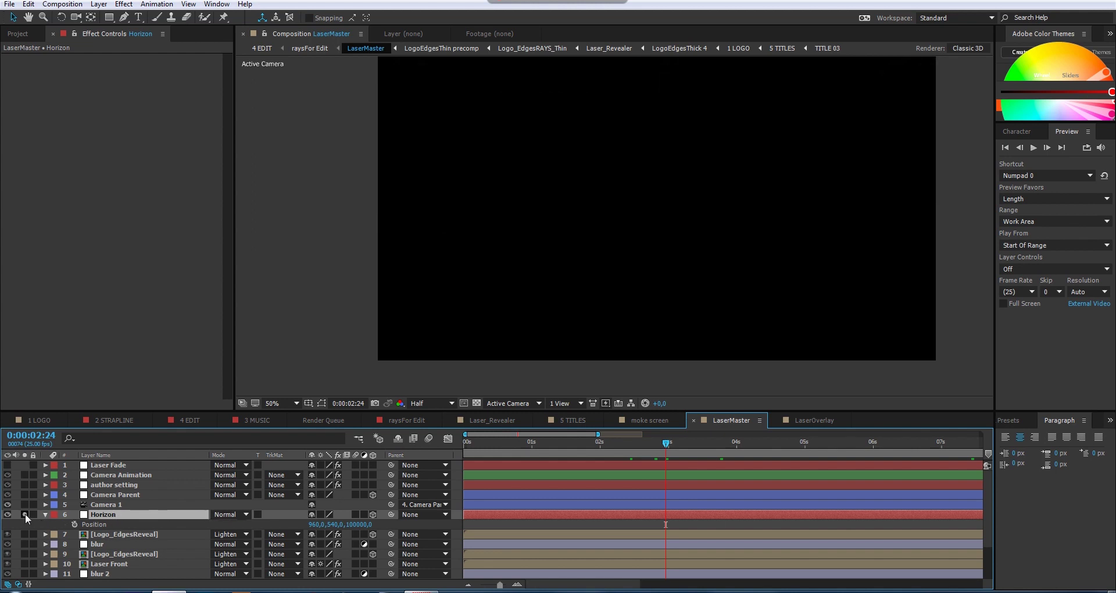
{"action": "left_click", "coordinate": [321, 403]}
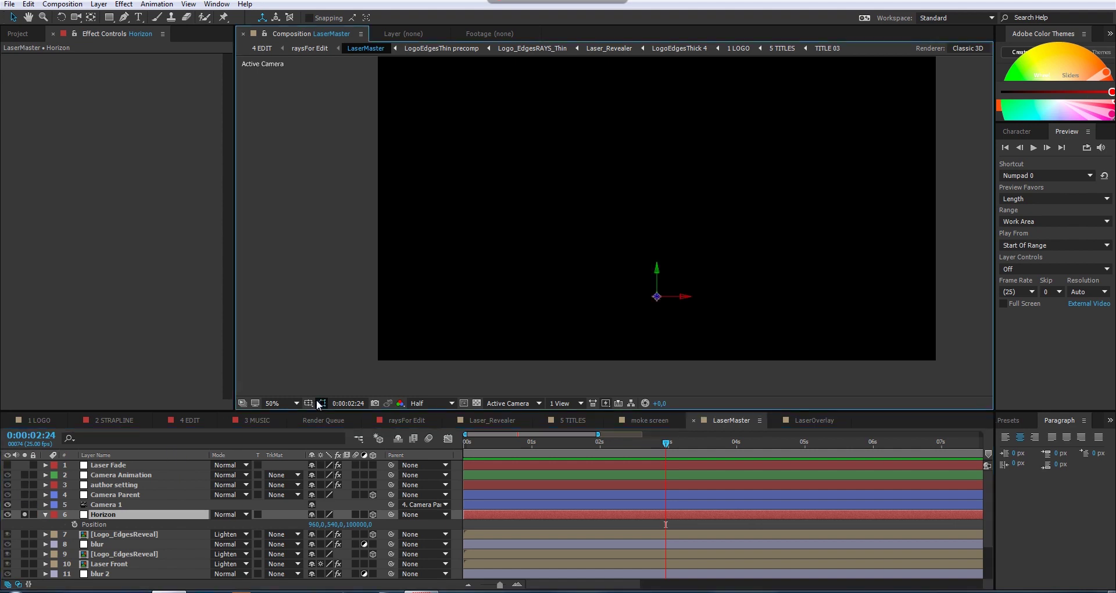
{"action": "left_click_drag", "start_coordinate": [475, 442], "coordinate": [863, 433]}
{"action": "left_click_drag", "start_coordinate": [801, 453], "coordinate": [920, 452]}
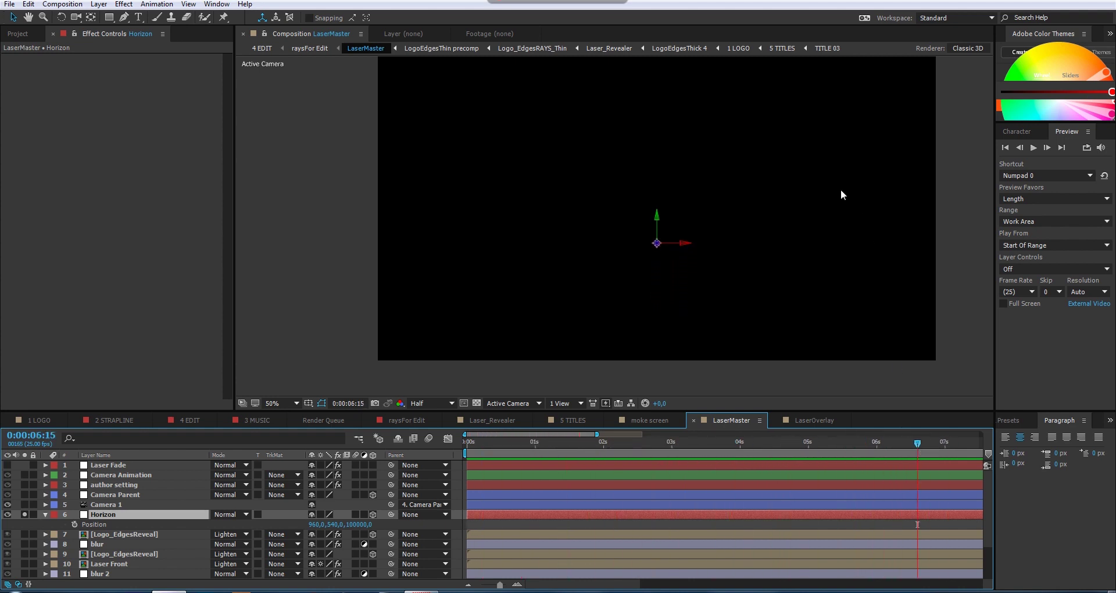
{"action": "left_click_drag", "start_coordinate": [826, 440], "coordinate": [671, 443]}
- Unsolo, hide and collapse the Horizon layer
{"action": "left_click", "coordinate": [123, 534]}
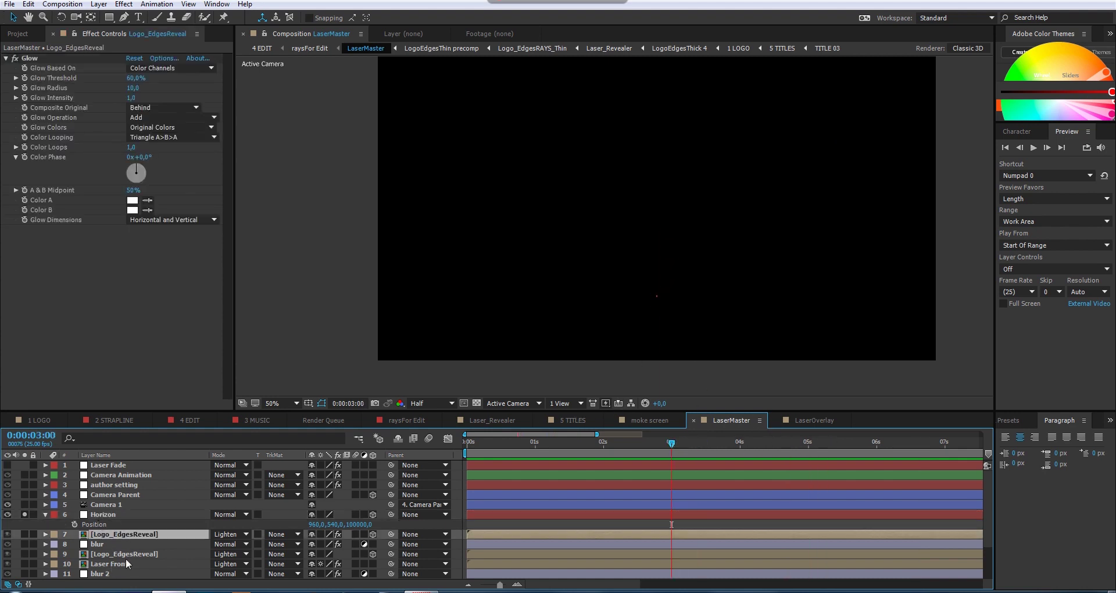
{"action": "left_click", "coordinate": [96, 515]}
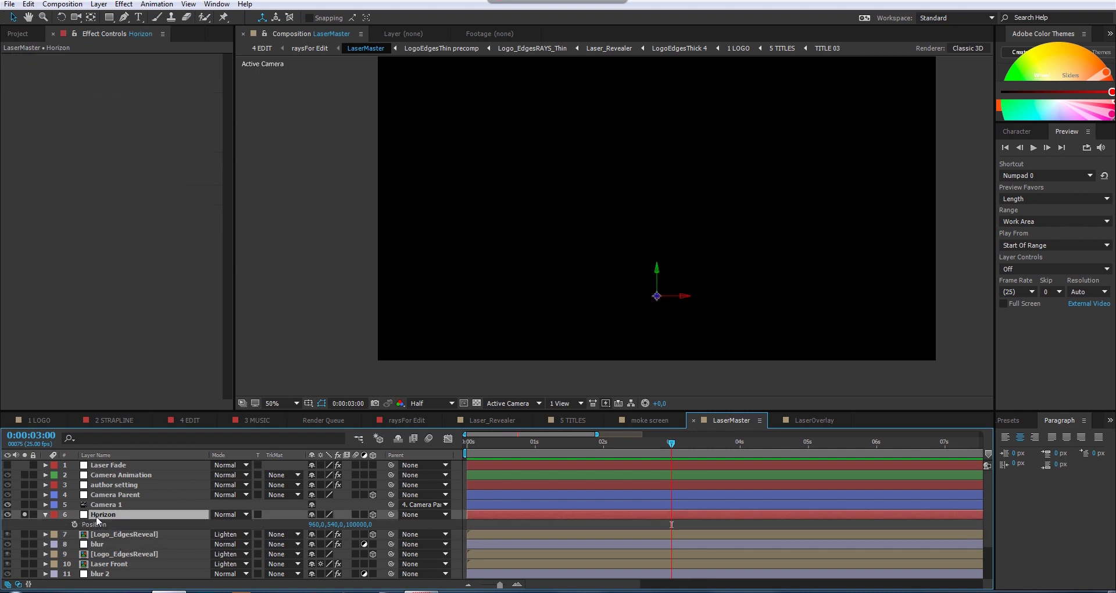
{"action": "left_click", "coordinate": [24, 514]}
{"action": "left_click", "coordinate": [7, 514]}
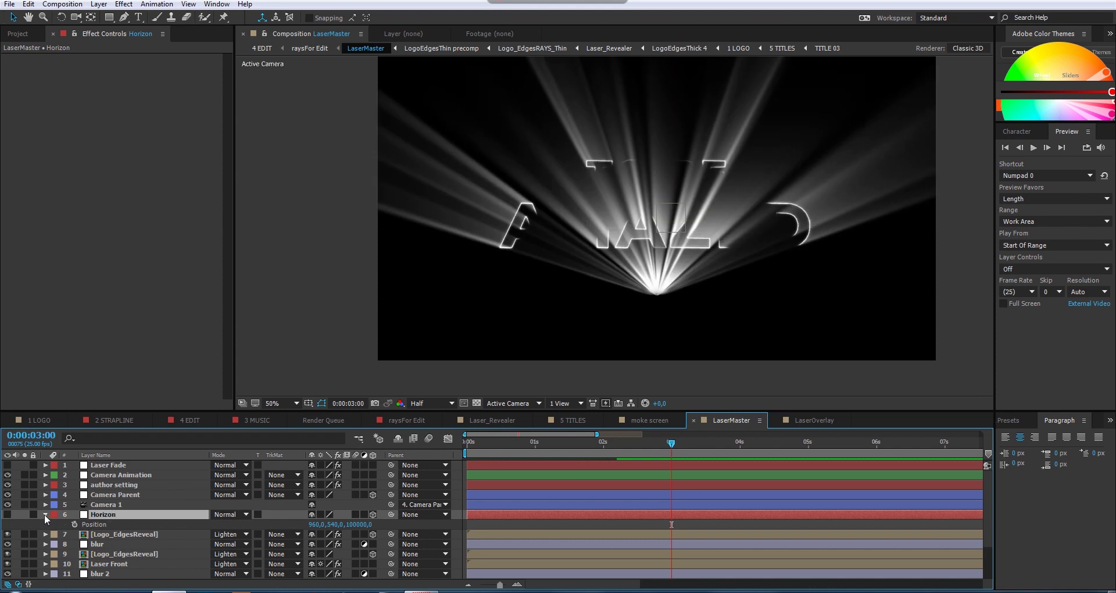
{"action": "left_click", "coordinate": [45, 514]}
{"action": "scroll", "coordinate": [127, 536], "scroll_direction": "down", "scroll_amount": 3}
- Solo the second Logo_EdgesReveal layer so only the logo edge outlines show
{"action": "left_click", "coordinate": [113, 516]}
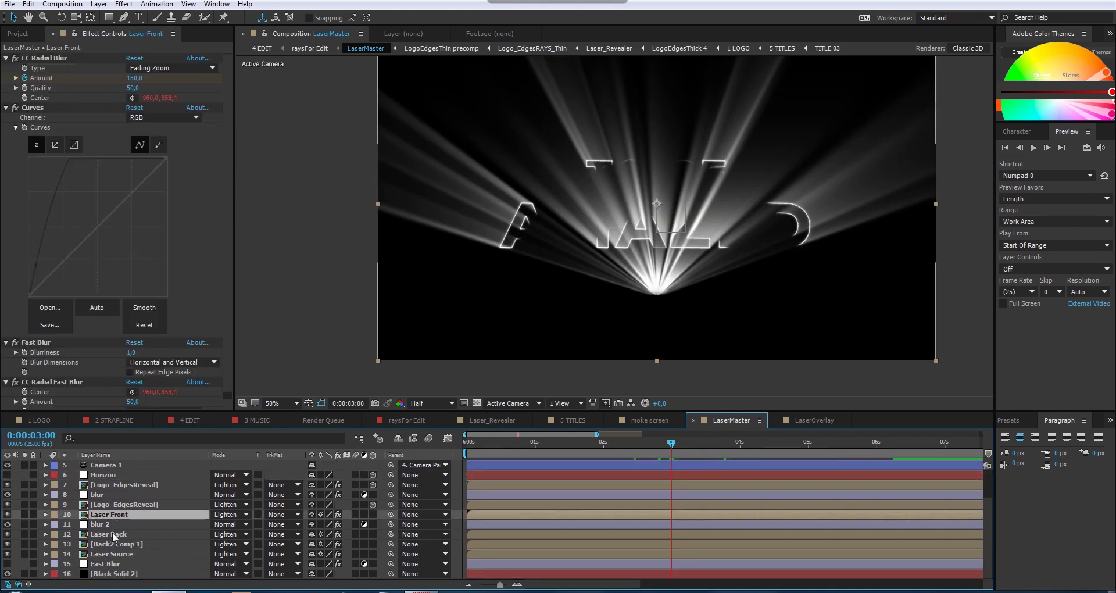
{"action": "left_click", "coordinate": [113, 534]}
{"action": "left_click", "coordinate": [120, 505]}
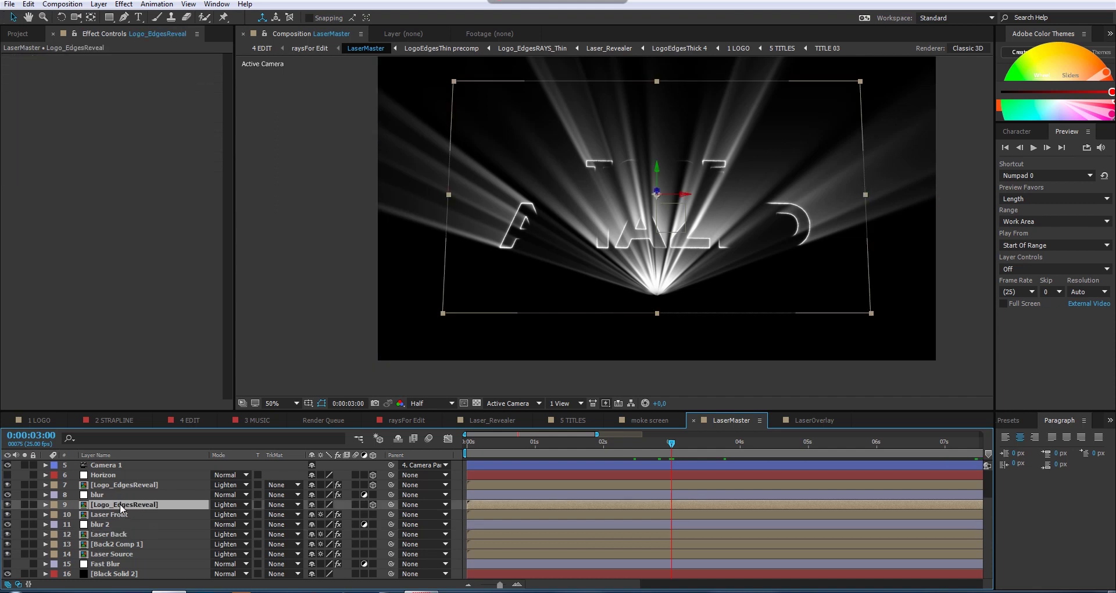
{"action": "left_click", "coordinate": [25, 504]}
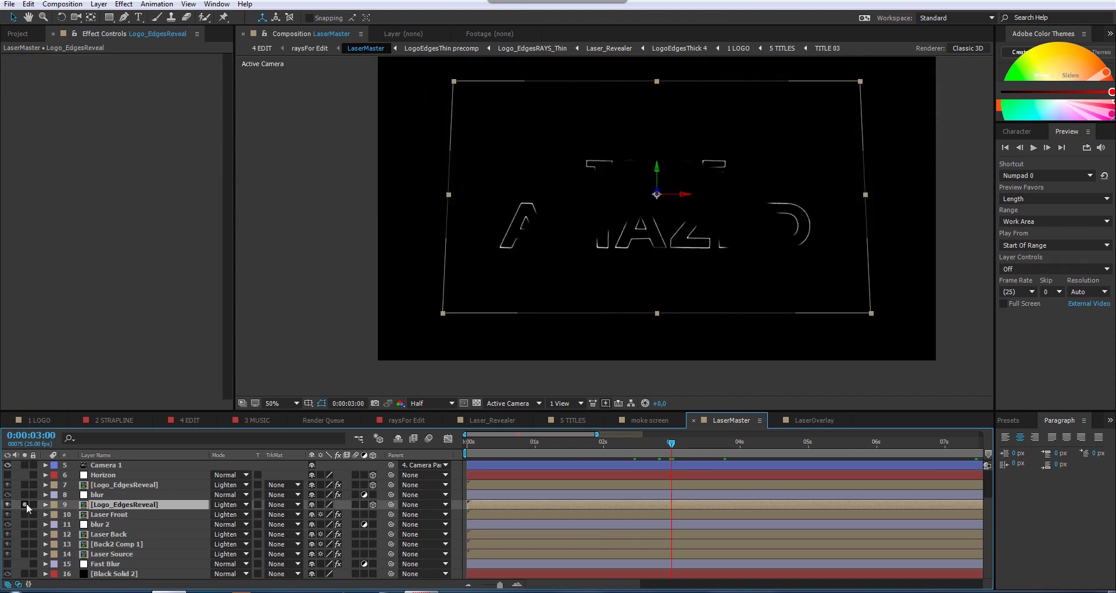
{"action": "double_click", "coordinate": [113, 506]}
{"action": "left_click", "coordinate": [126, 465]}
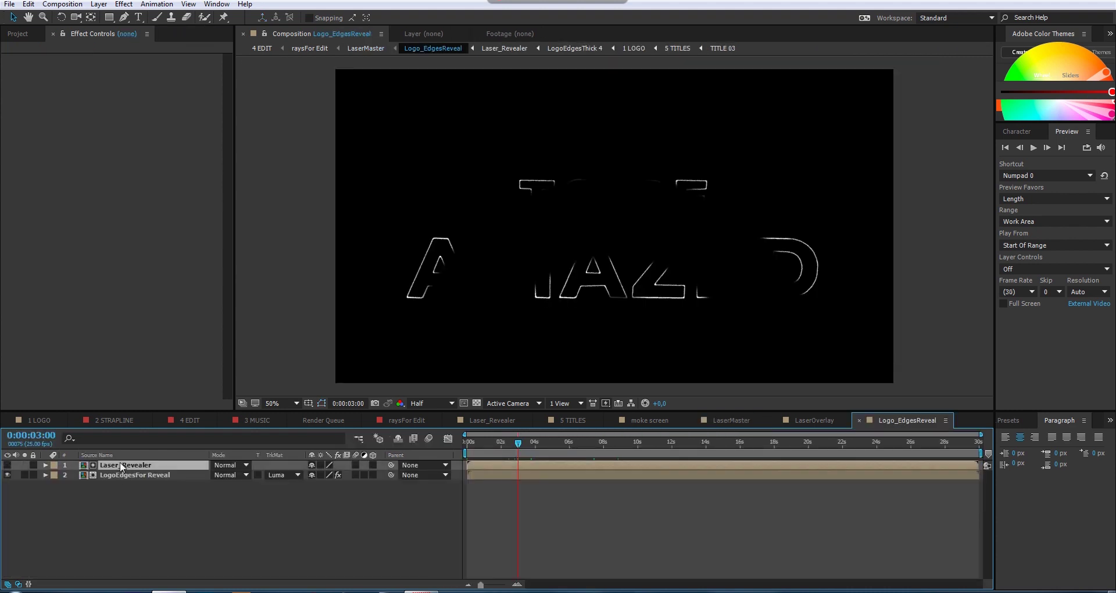
{"action": "left_click", "coordinate": [8, 465]}
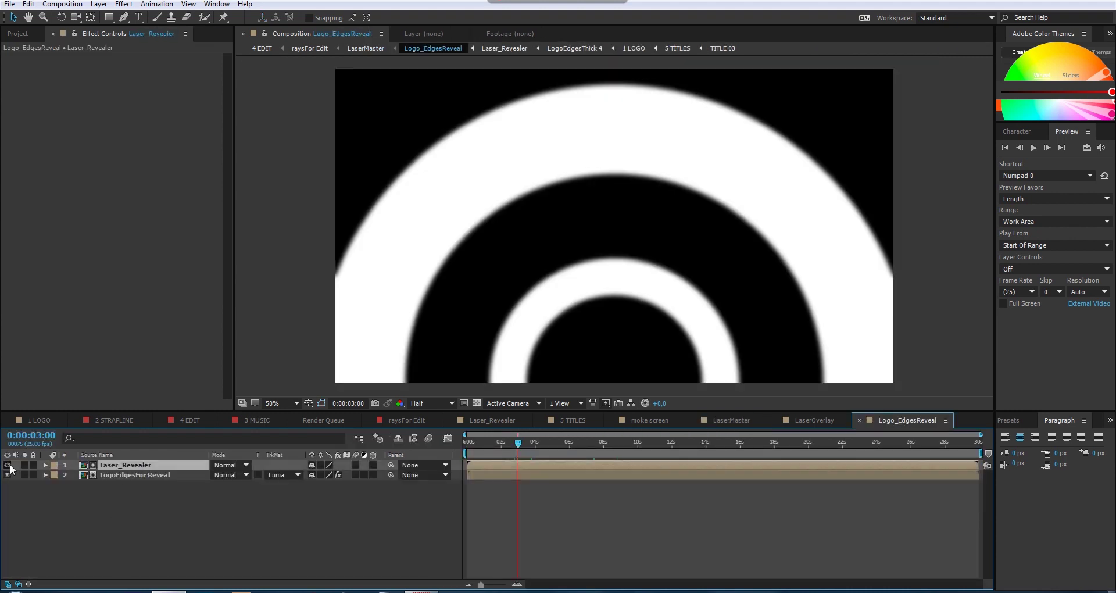
{"action": "left_click", "coordinate": [8, 465]}
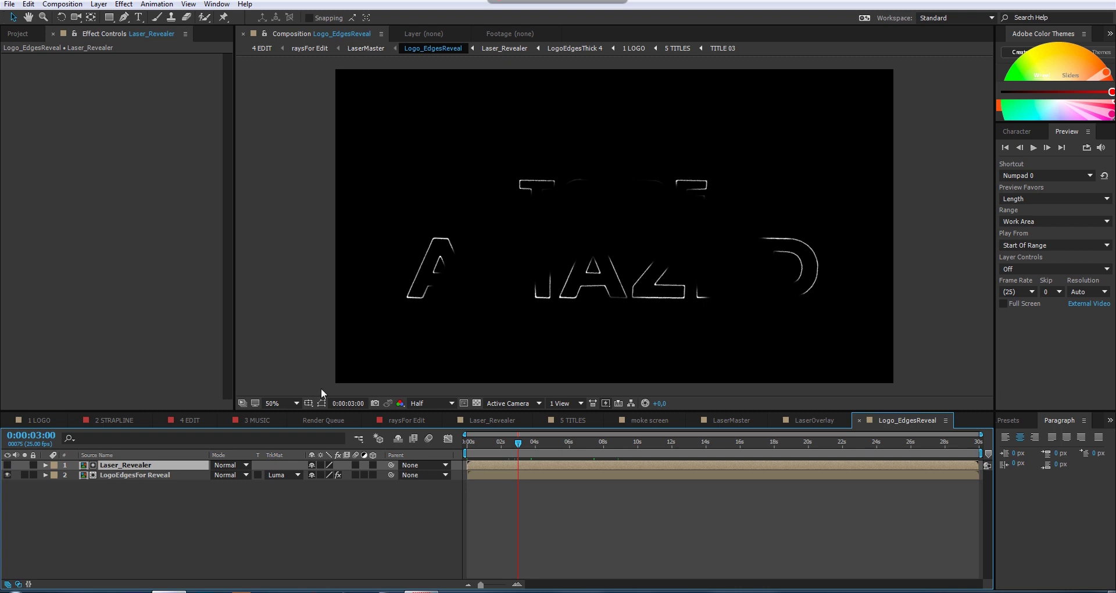
{"action": "left_click", "coordinate": [363, 48]}
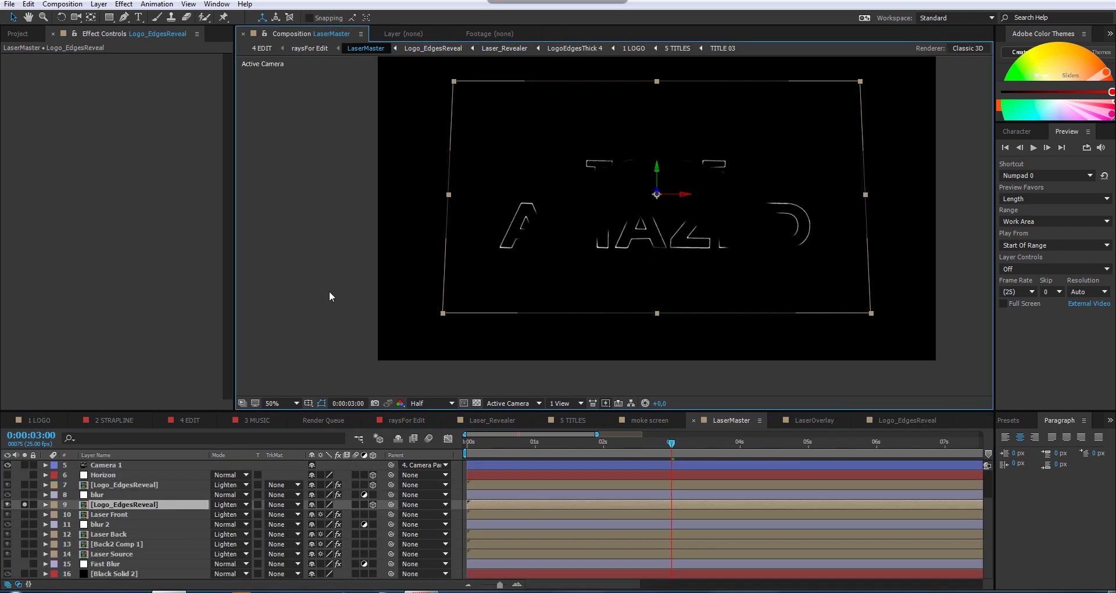
- Toggle solo on the first Logo_EdgesReveal layer, then unsolo both Logo_EdgesReveal layers
{"action": "left_click", "coordinate": [116, 484]}
{"action": "left_click", "coordinate": [24, 485]}
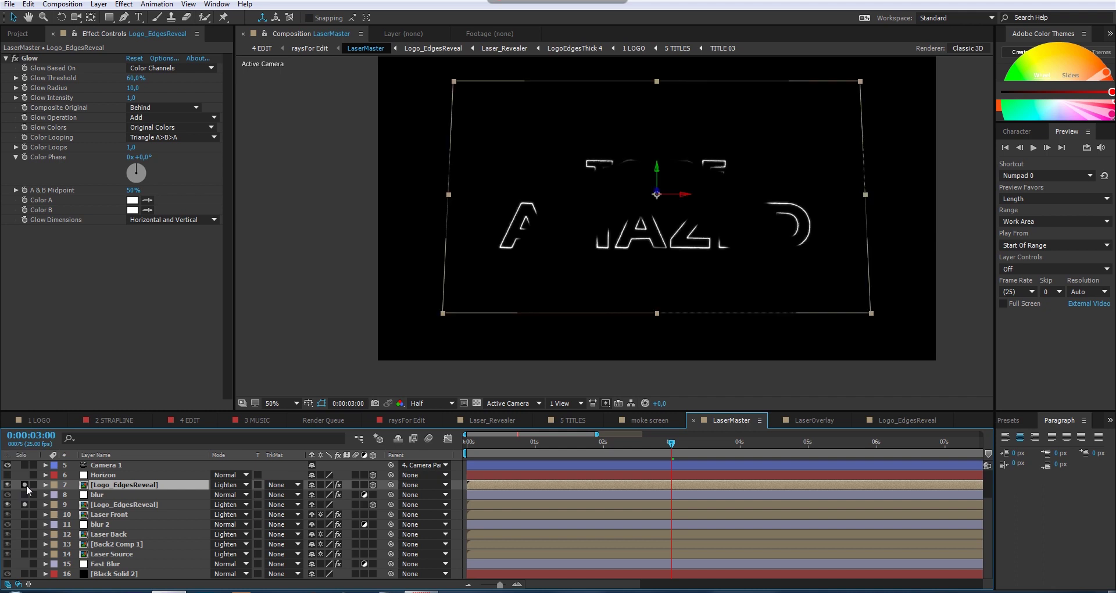
{"action": "left_click", "coordinate": [25, 484]}
{"action": "left_click", "coordinate": [25, 484]}
{"action": "left_click", "coordinate": [25, 485]}
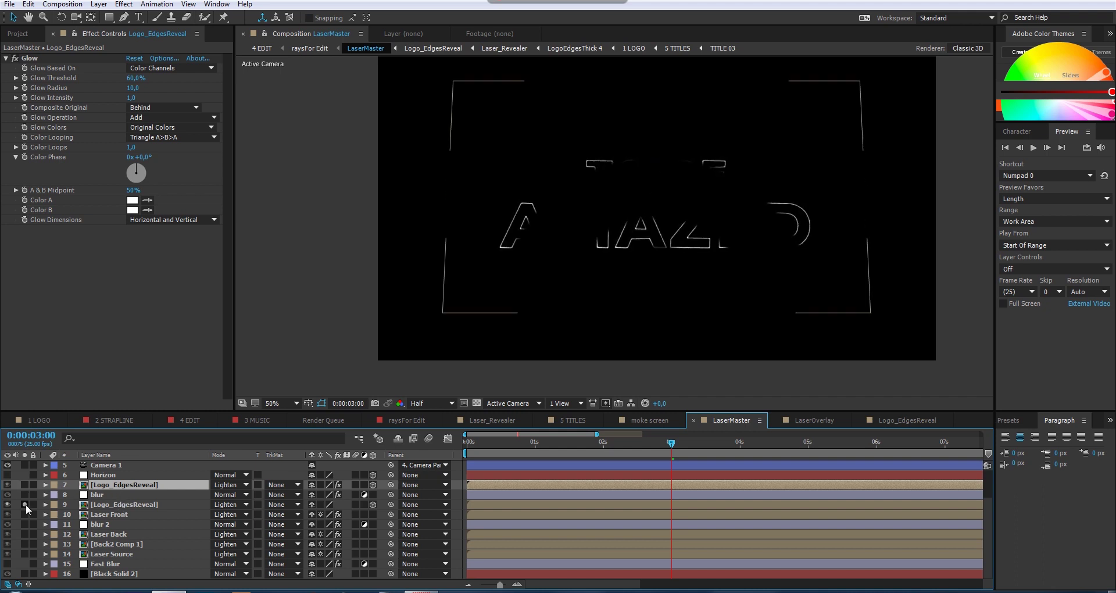
{"action": "left_click", "coordinate": [25, 504]}
- At 100% zoom, compare the second Logo_EdgesReveal hidden and shown, then select the blur layer
{"action": "left_click", "coordinate": [122, 506]}
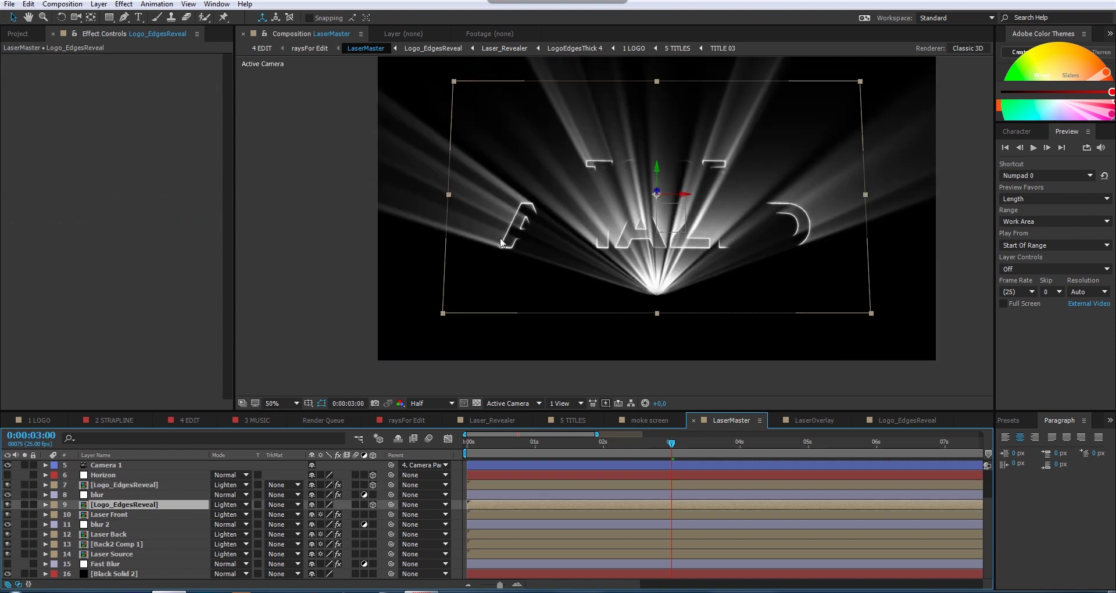
{"action": "key", "text": "period"}
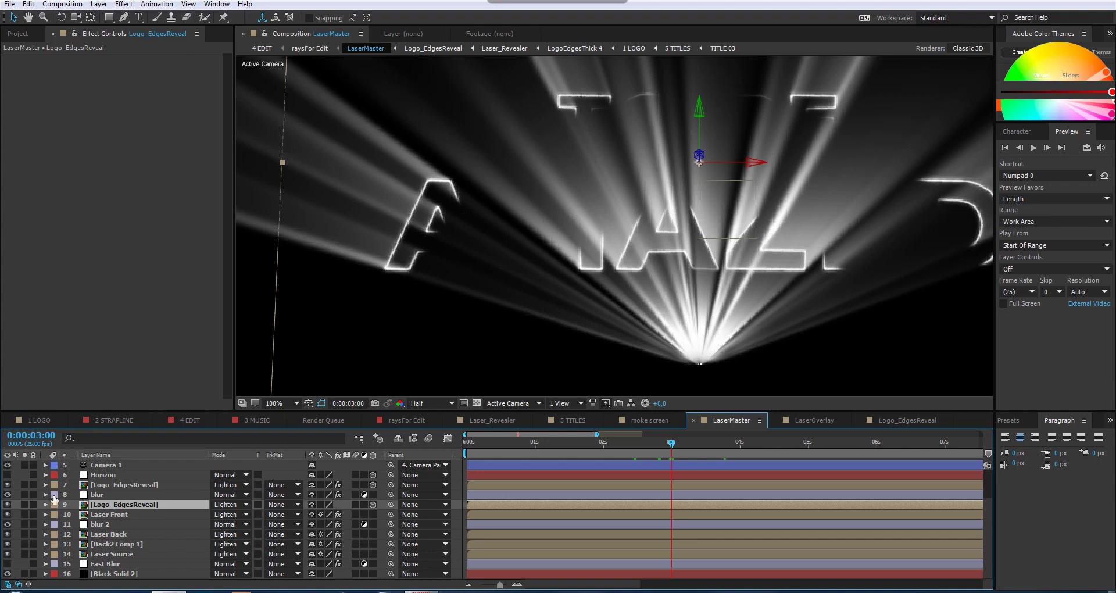
{"action": "left_click", "coordinate": [8, 504]}
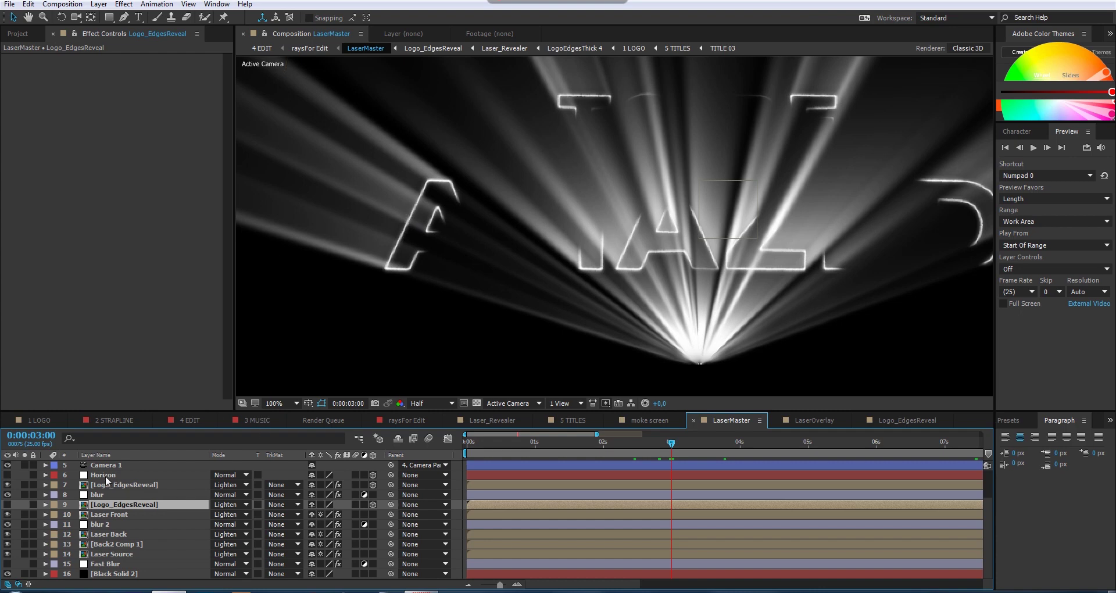
{"action": "left_click", "coordinate": [7, 505]}
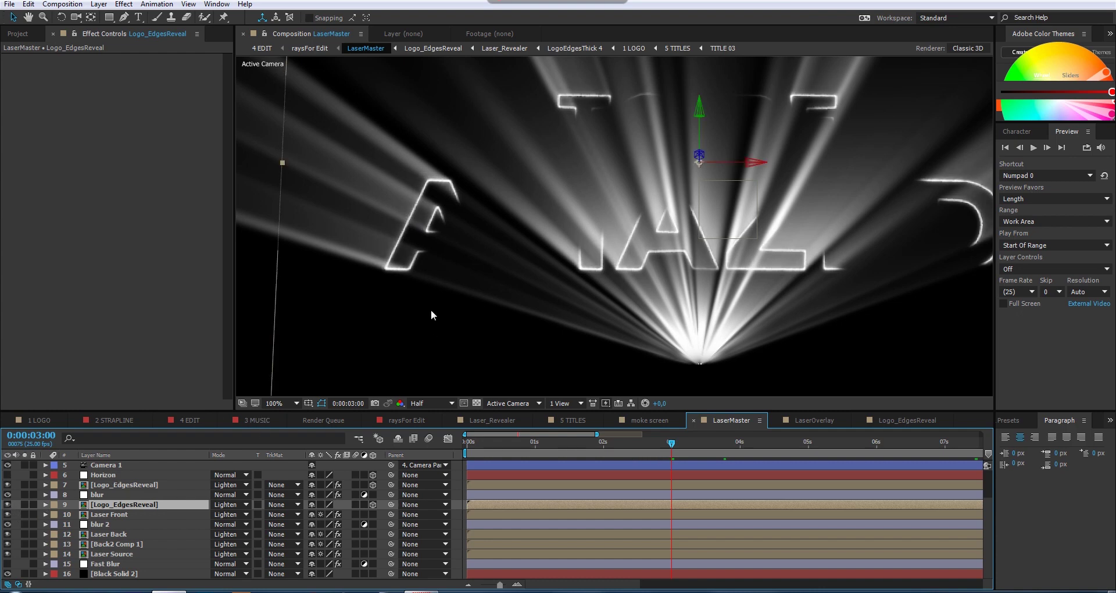
{"action": "left_click", "coordinate": [7, 505]}
{"action": "left_click", "coordinate": [7, 505]}
{"action": "left_click", "coordinate": [98, 495]}
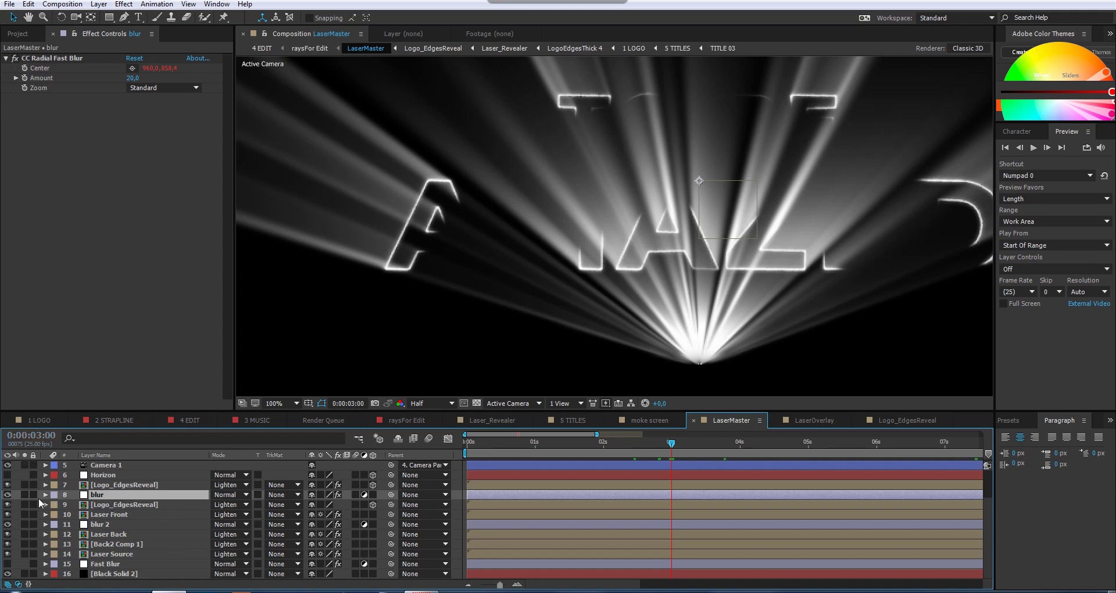
- Toggle the blur layer's visibility repeatedly to compare the rays with and without it
{"action": "left_click", "coordinate": [7, 495]}
{"action": "left_click", "coordinate": [7, 495]}
{"action": "left_click", "coordinate": [7, 494]}
{"action": "left_click", "coordinate": [7, 495]}
{"action": "left_click", "coordinate": [7, 495]}
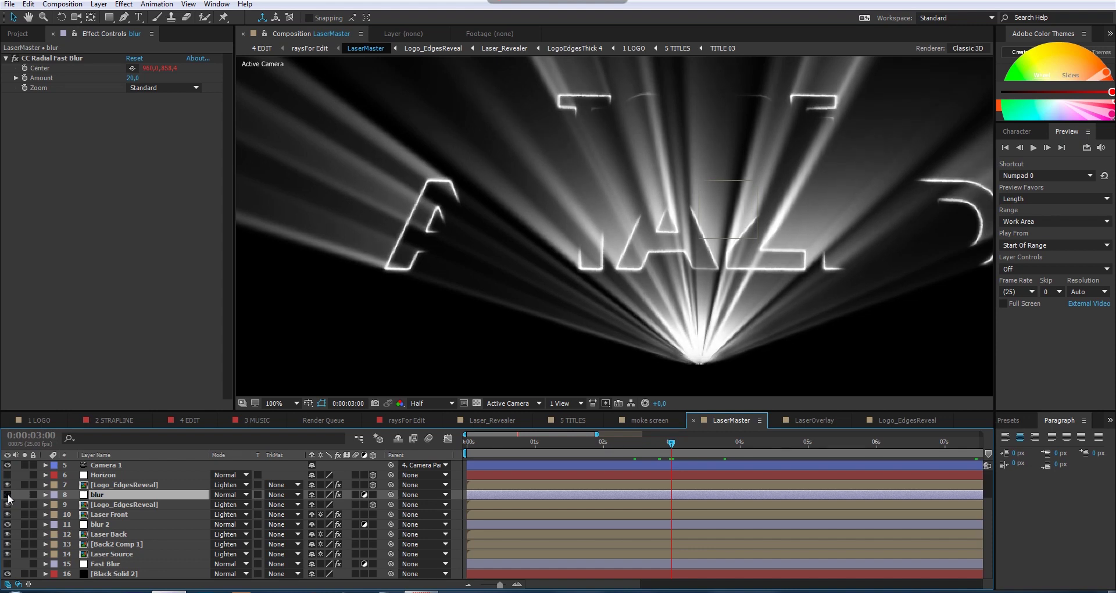
{"action": "left_click", "coordinate": [7, 495]}
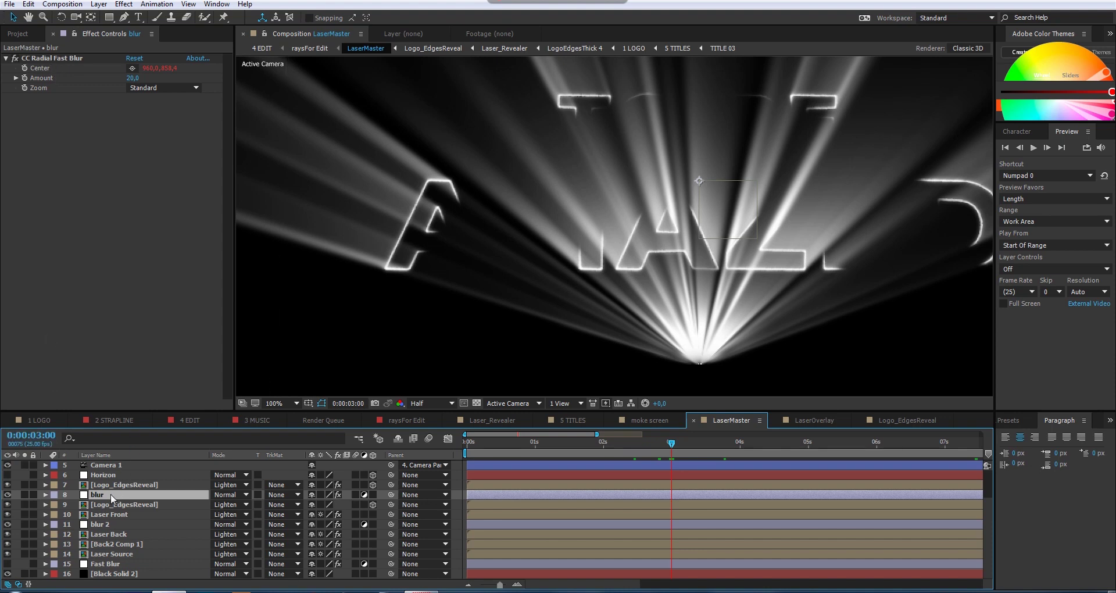
{"action": "left_click", "coordinate": [7, 495]}
{"action": "left_click", "coordinate": [7, 495]}
{"action": "left_click", "coordinate": [7, 495]}
{"action": "left_click", "coordinate": [7, 495]}
{"action": "left_click", "coordinate": [7, 495]}
{"action": "left_click", "coordinate": [7, 494]}
{"action": "left_click", "coordinate": [43, 70]}
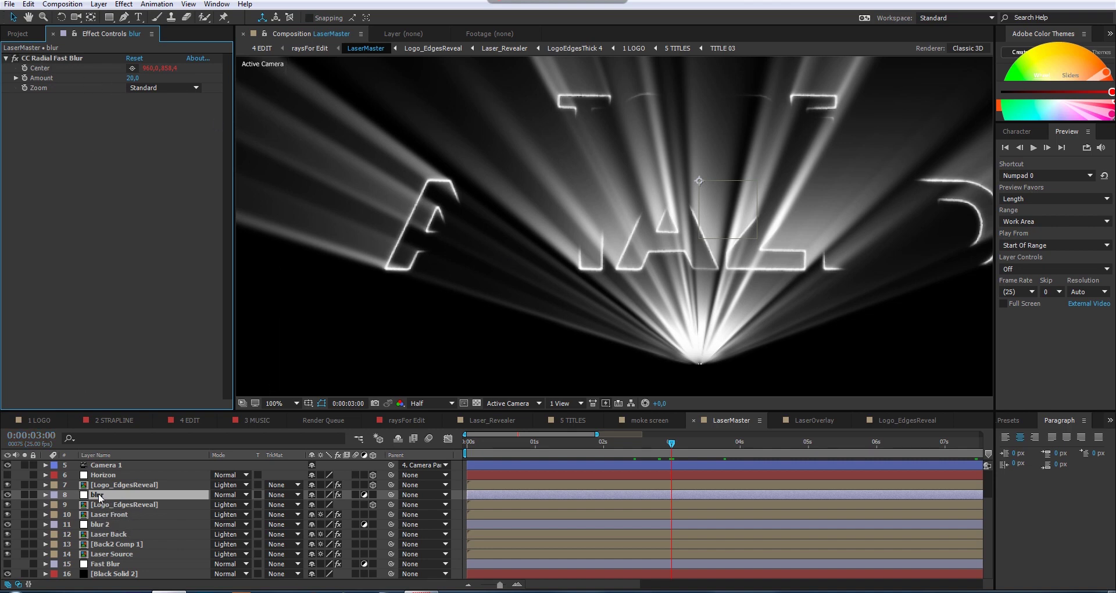
- Inspect blur 2 and Laser Front, comparing Laser Front hidden and shown, then zoom to 50%
{"action": "left_click", "coordinate": [96, 524]}
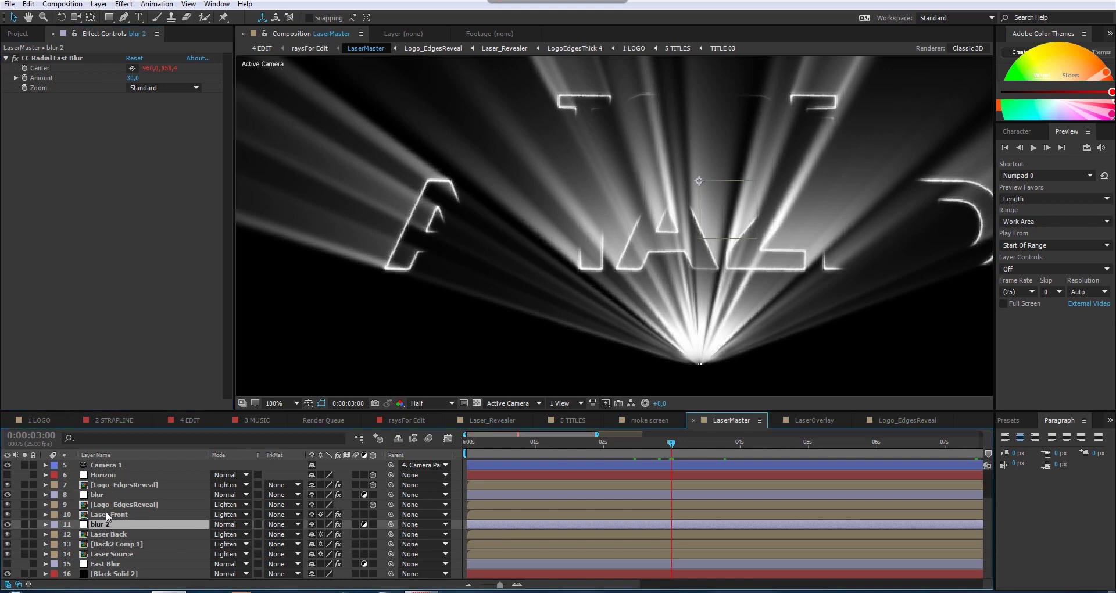
{"action": "left_click", "coordinate": [104, 514]}
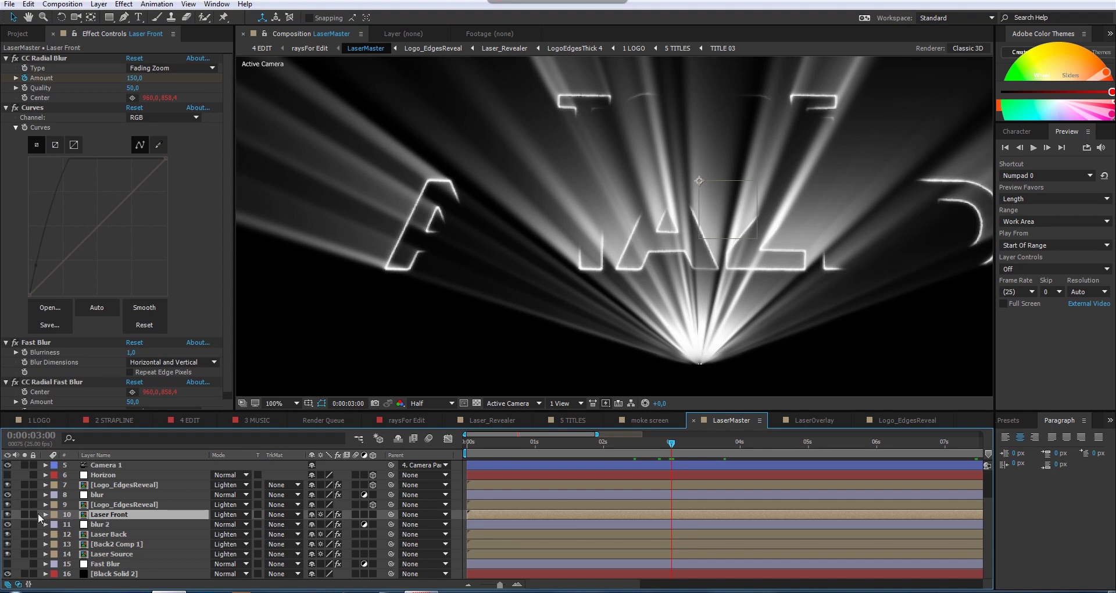
{"action": "left_click", "coordinate": [7, 514]}
{"action": "left_click", "coordinate": [7, 515]}
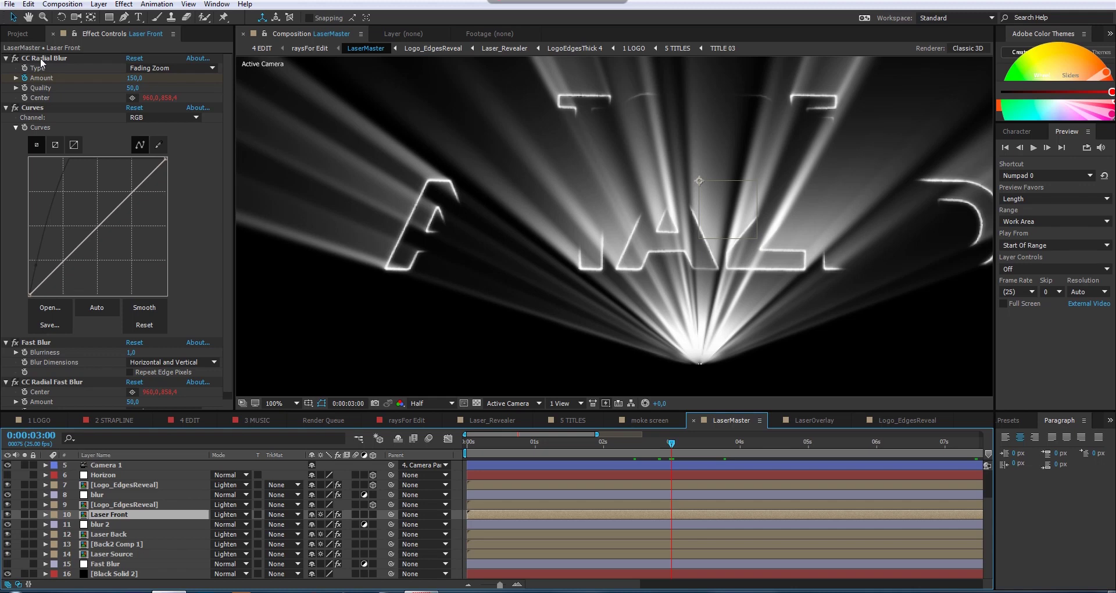
{"action": "key", "text": "comma"}
{"action": "key", "text": "comma"}
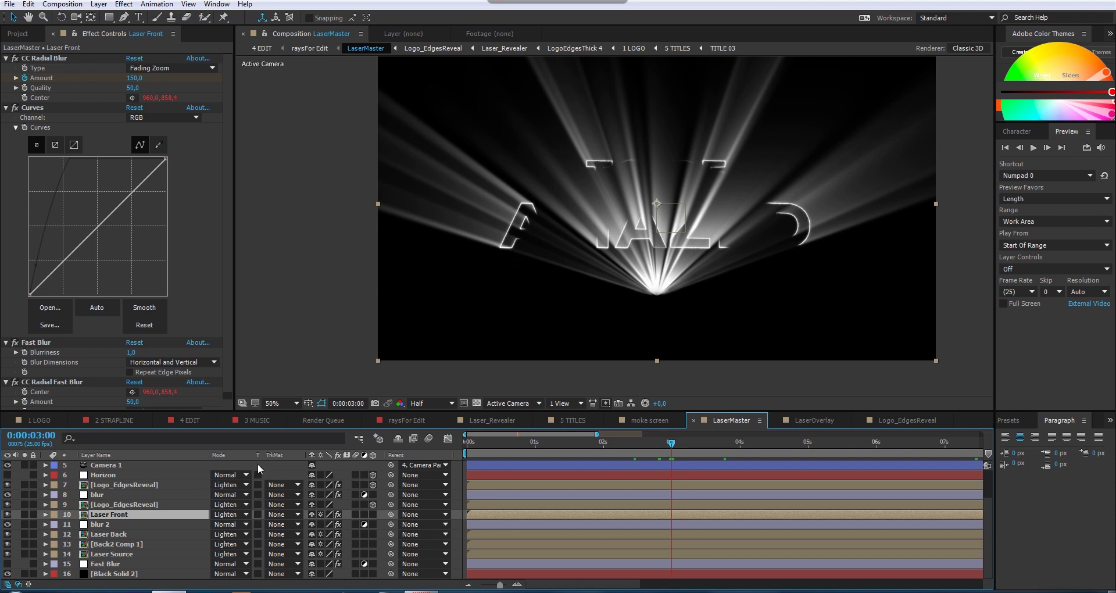
- After checking Laser Back, show Laser Front's effects, with CC Radial Blur at Fading Zoom, Amount 150.0
{"action": "left_click", "coordinate": [108, 534]}
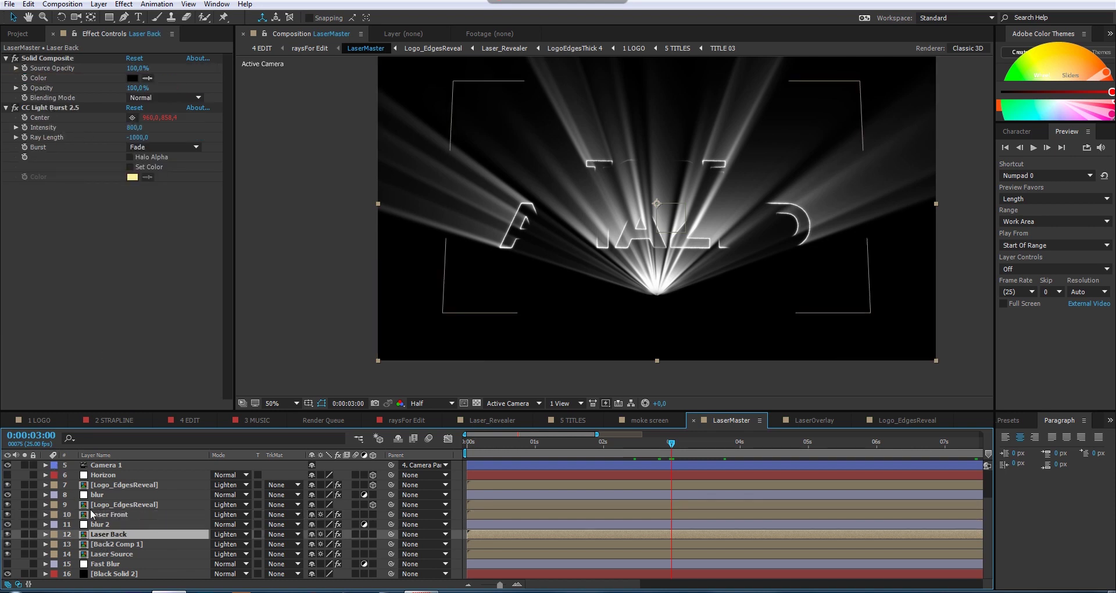
{"action": "left_click", "coordinate": [108, 515]}
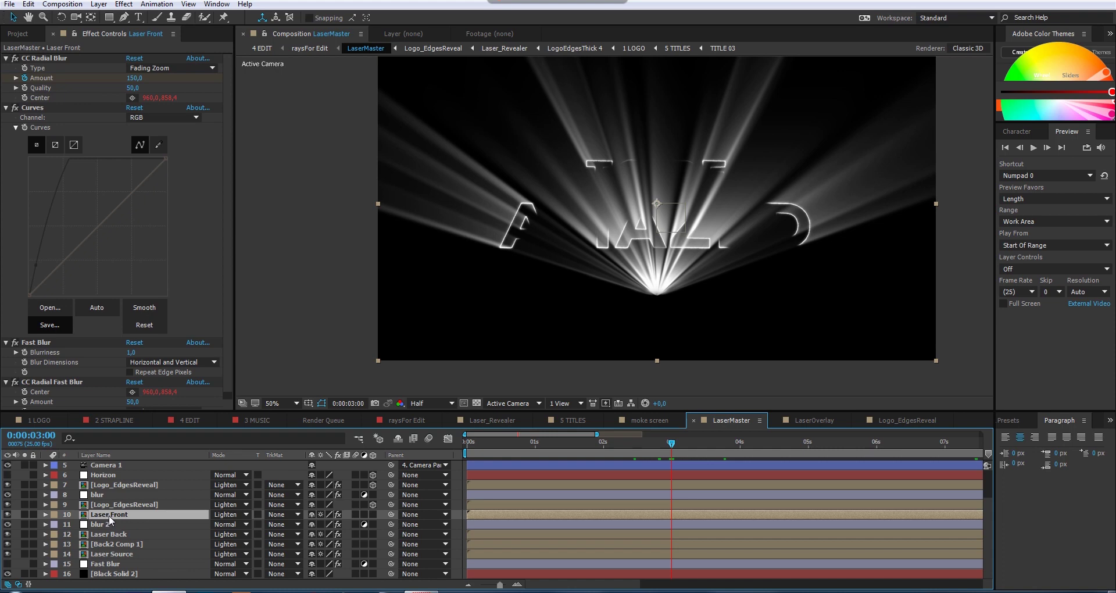
{"action": "left_click", "coordinate": [56, 59]}
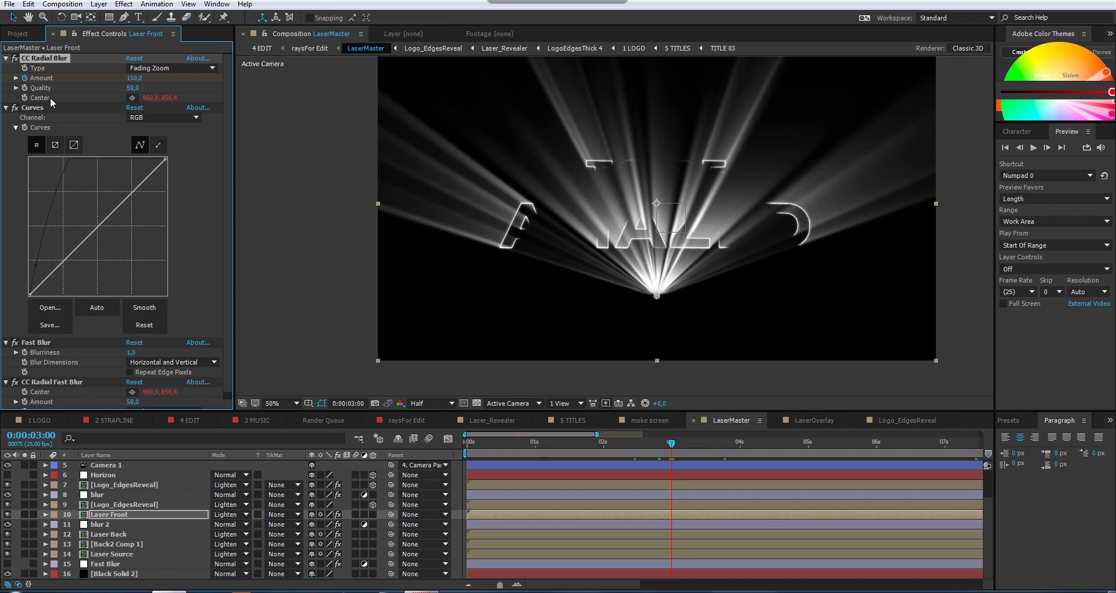
{"action": "key", "text": "e"}
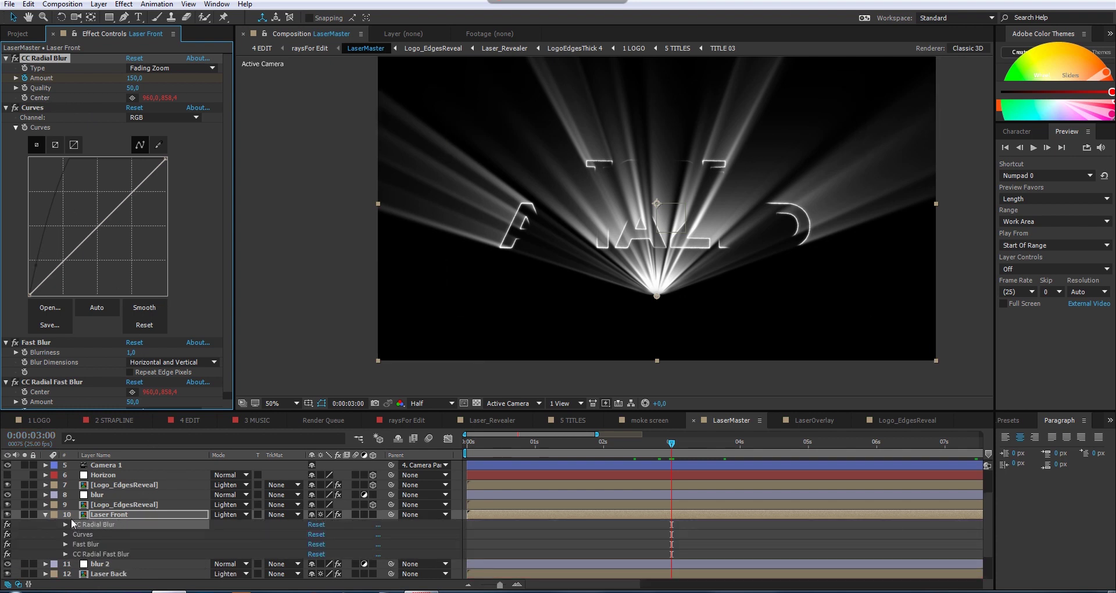
- Show Laser Front's blur Centers using Horizon toComp expressions (EE), then solo Horizon
{"action": "key", "text": "e"}
{"action": "key", "text": "e"}
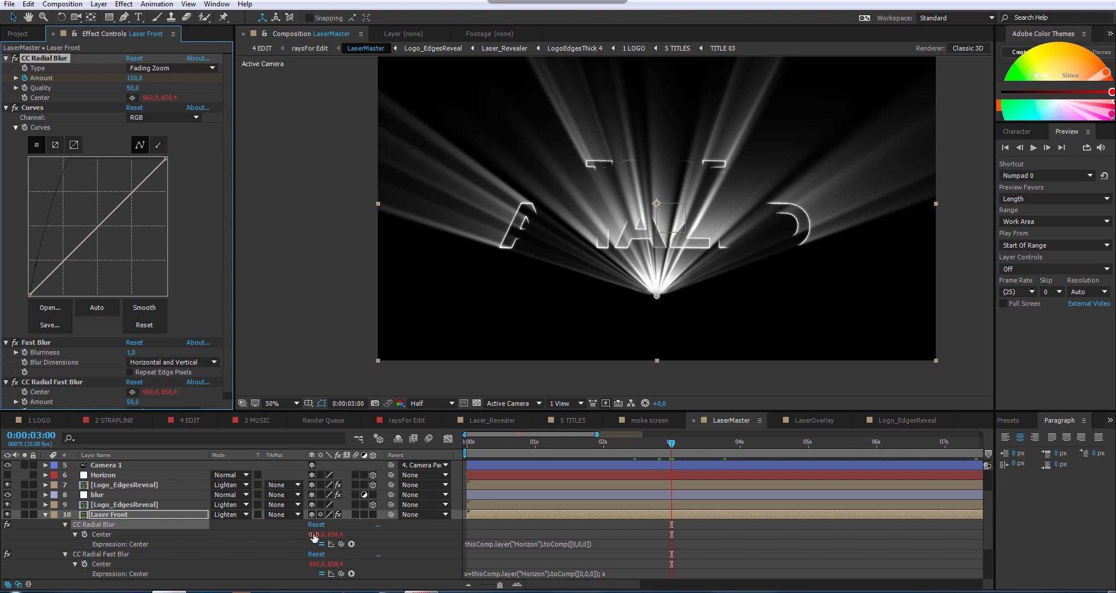
{"action": "left_click", "coordinate": [96, 526]}
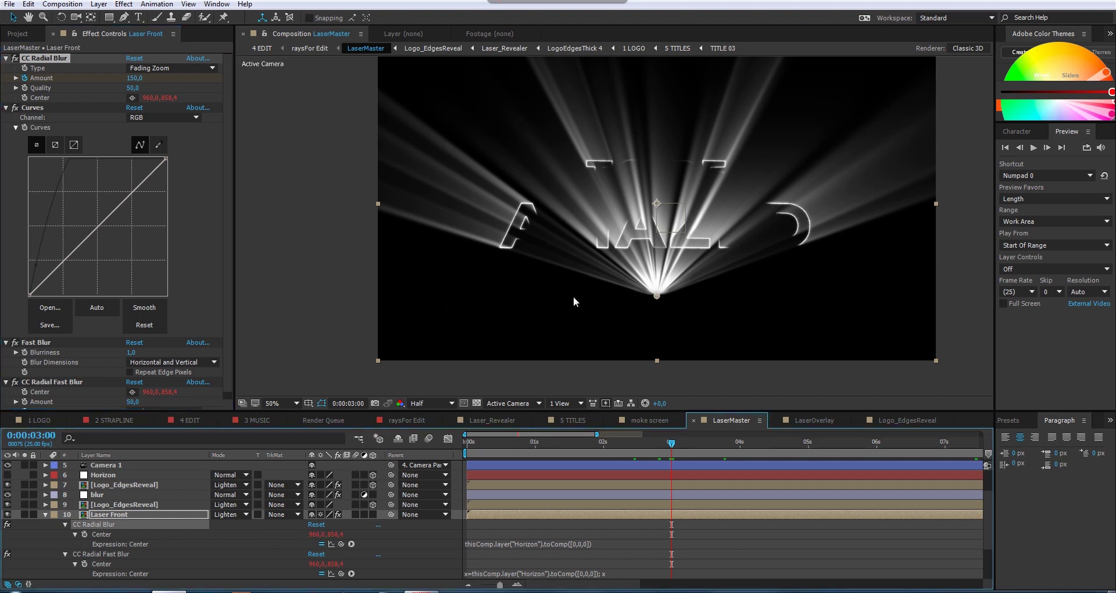
{"action": "left_click", "coordinate": [24, 475]}
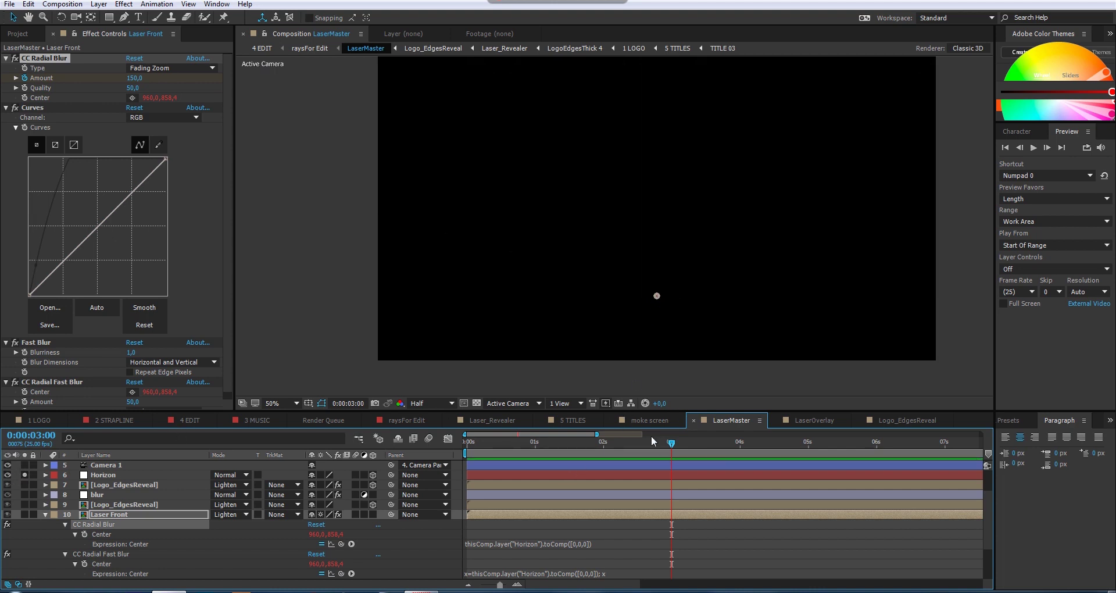
- Unsolo Horizon, switch Laser Front's Curves to the Alpha channel, and toggle Curves to compare
{"action": "mouse_move", "coordinate": [672, 444]}
{"action": "left_mouse_down"}
{"action": "mouse_move", "coordinate": [610, 448]}
{"action": "mouse_move", "coordinate": [717, 441]}
{"action": "mouse_move", "coordinate": [650, 446]}
{"action": "left_mouse_up"}
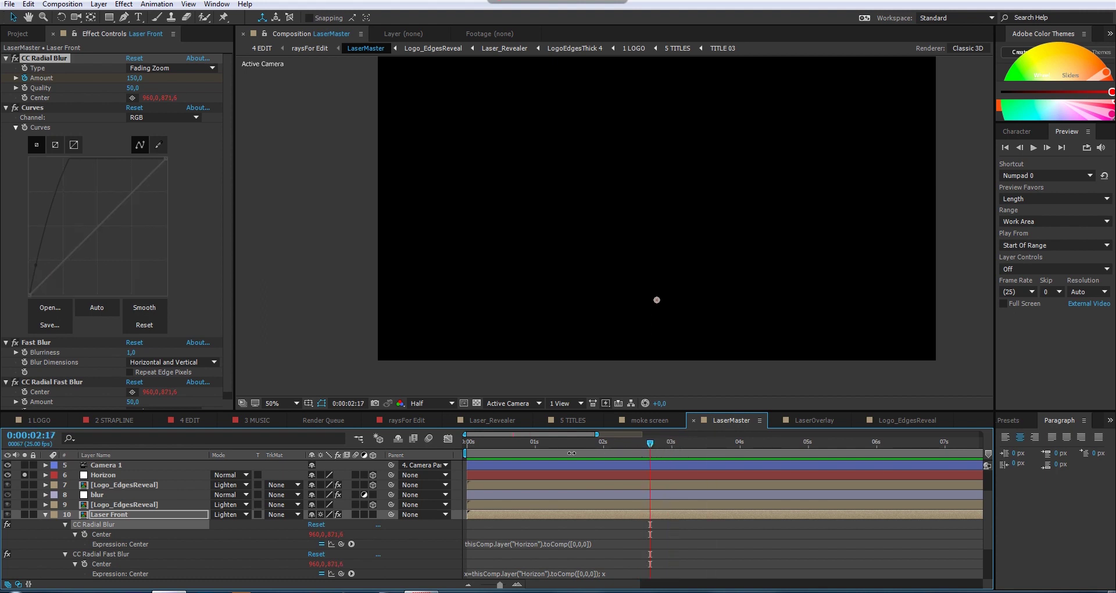
{"action": "left_click", "coordinate": [24, 475]}
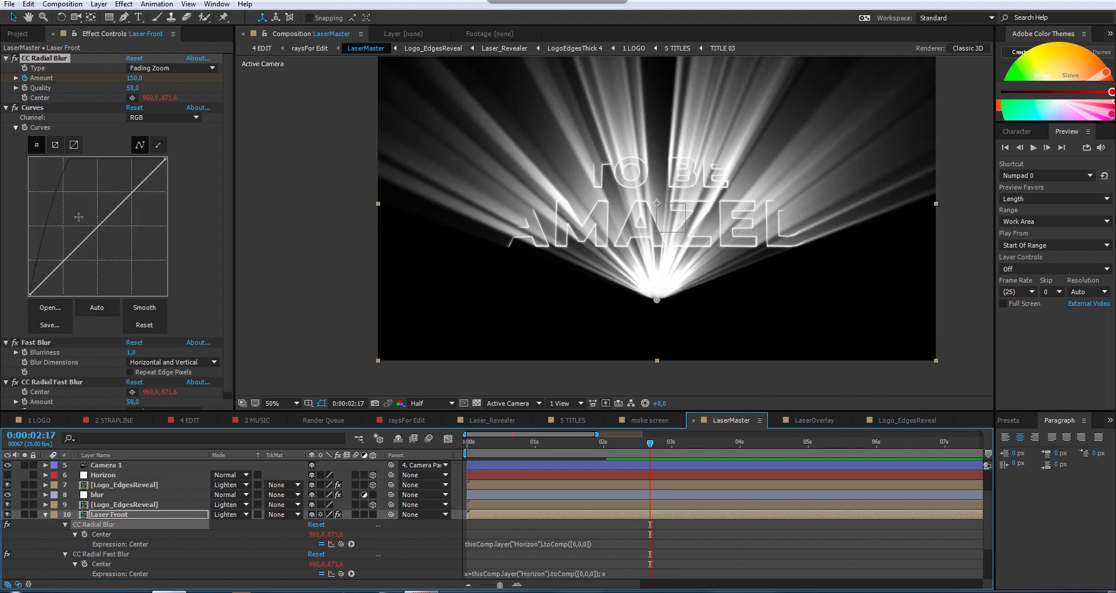
{"action": "left_click", "coordinate": [163, 118]}
{"action": "left_click", "coordinate": [154, 182]}
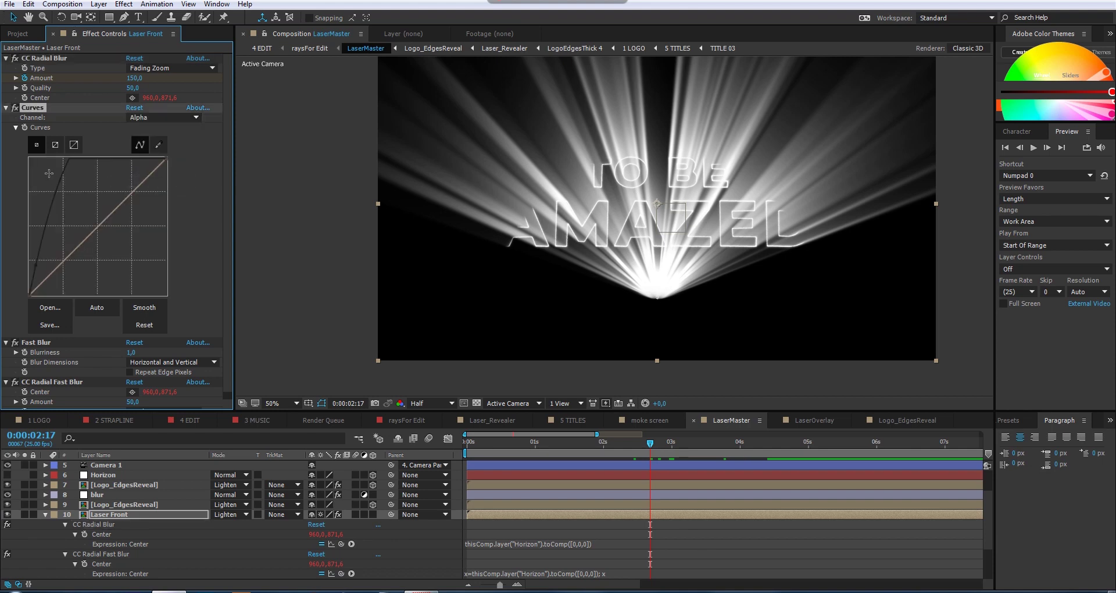
{"action": "left_click", "coordinate": [15, 108]}
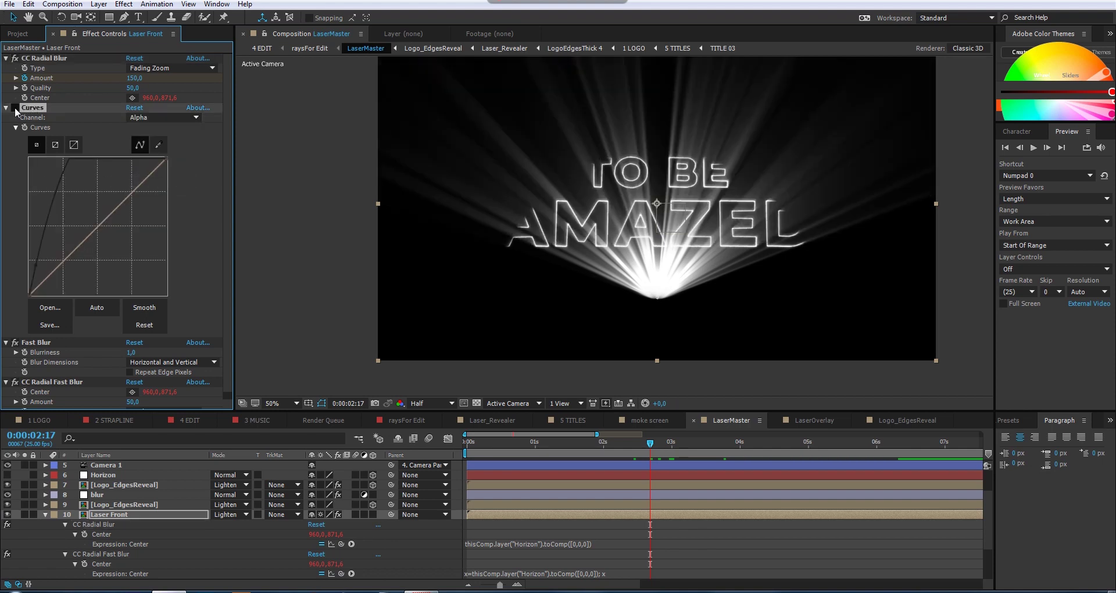
{"action": "left_click", "coordinate": [16, 108]}
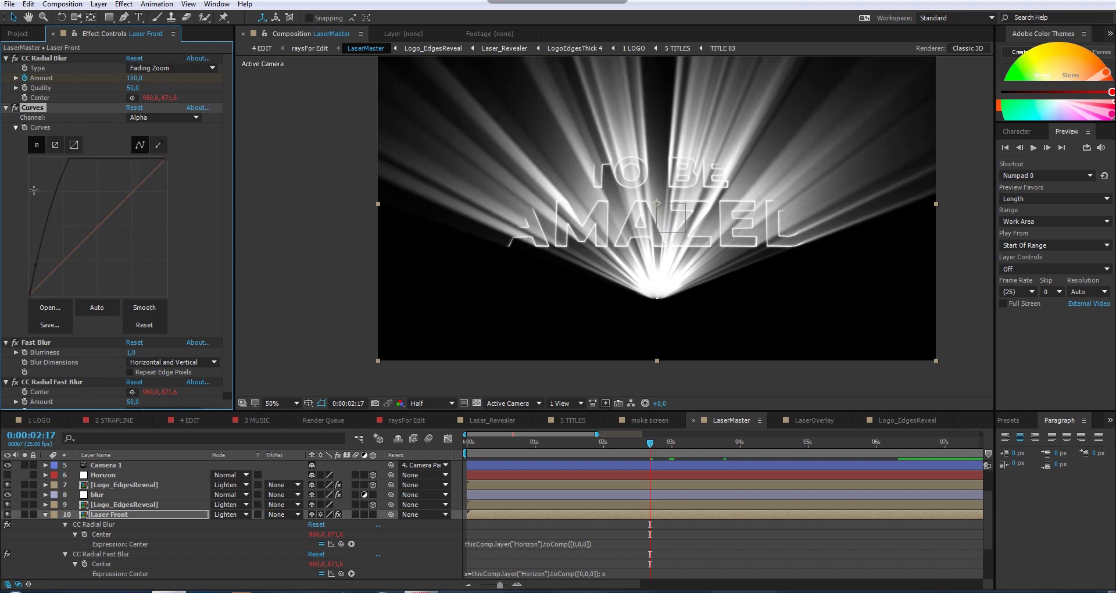
- Compare CC Radial Fast Blur on and off, then collapse and hide the Laser Front layer
{"action": "left_click", "coordinate": [41, 344]}
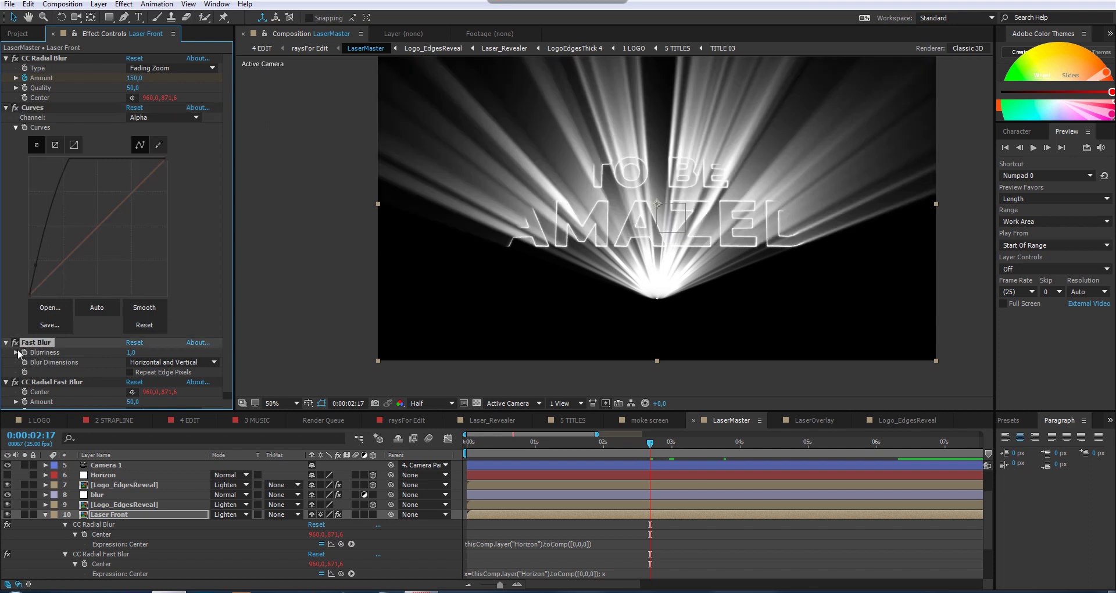
{"action": "left_click", "coordinate": [67, 382]}
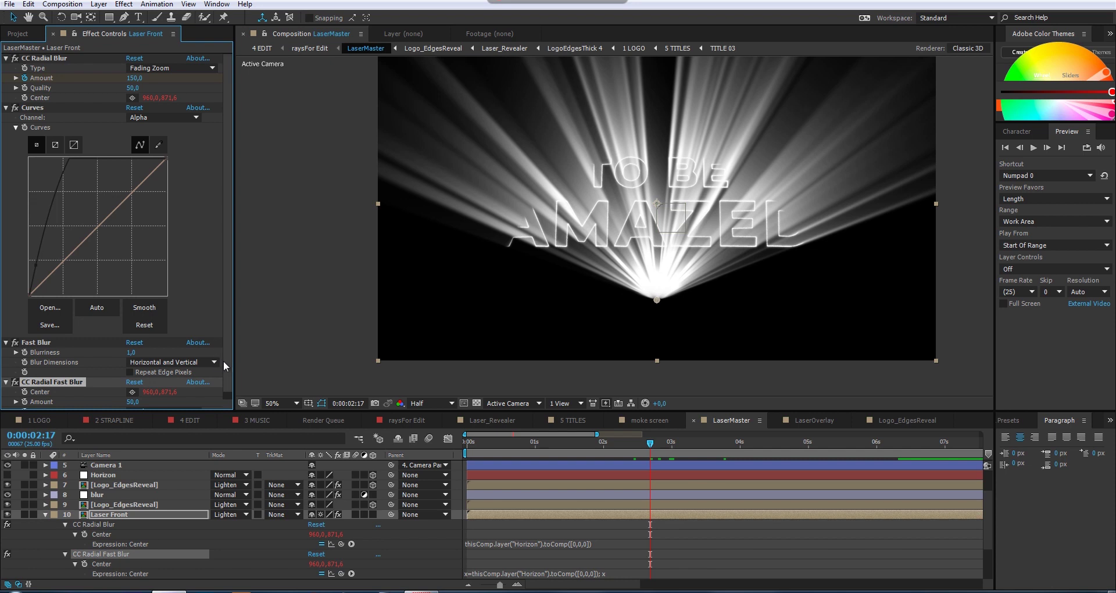
{"action": "scroll", "coordinate": [223, 361], "scroll_direction": "down", "scroll_amount": 1}
{"action": "left_click", "coordinate": [15, 375]}
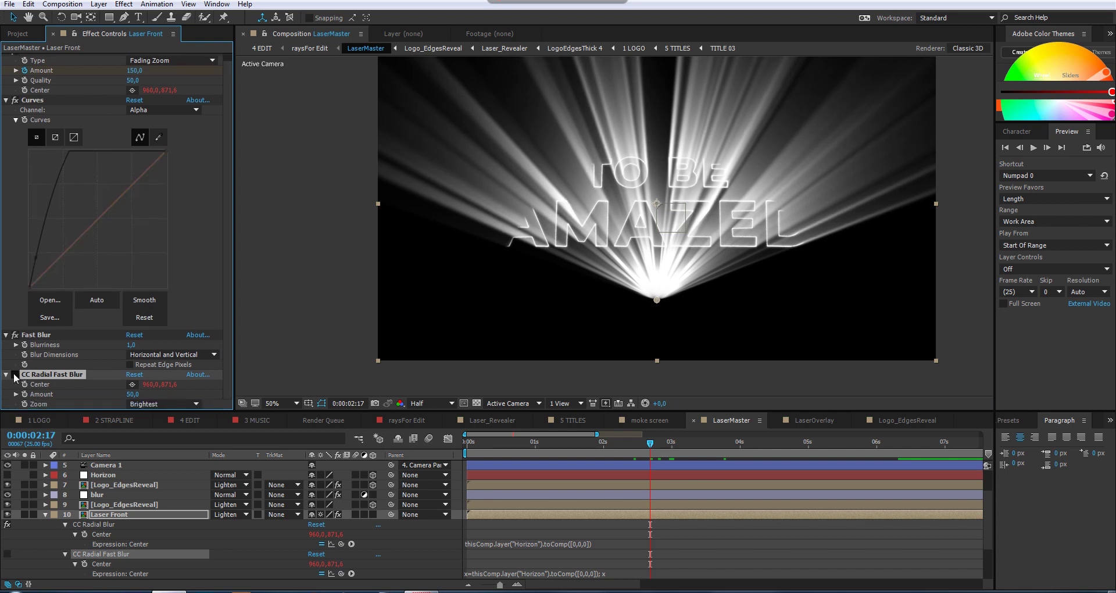
{"action": "left_click", "coordinate": [15, 375]}
{"action": "left_click", "coordinate": [15, 375]}
{"action": "left_click", "coordinate": [15, 375]}
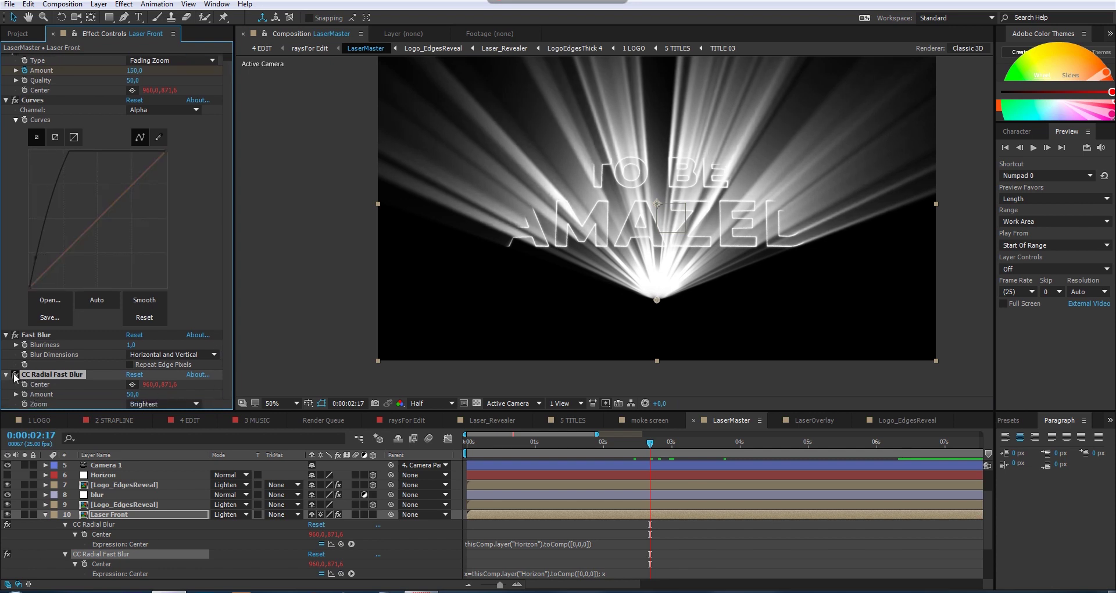
{"action": "left_click", "coordinate": [45, 515]}
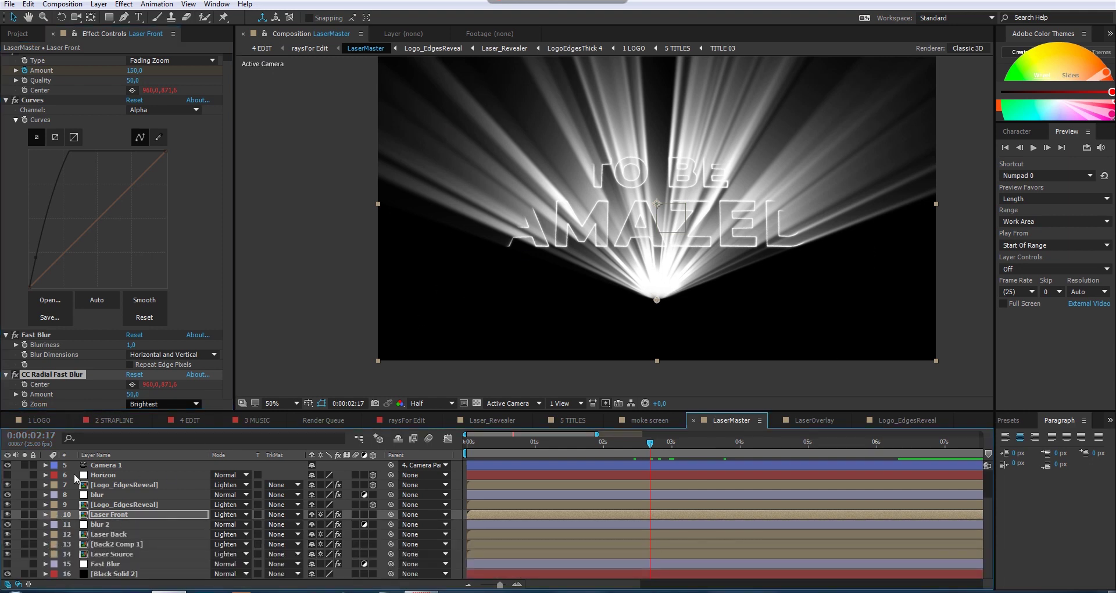
{"action": "left_click", "coordinate": [7, 514]}
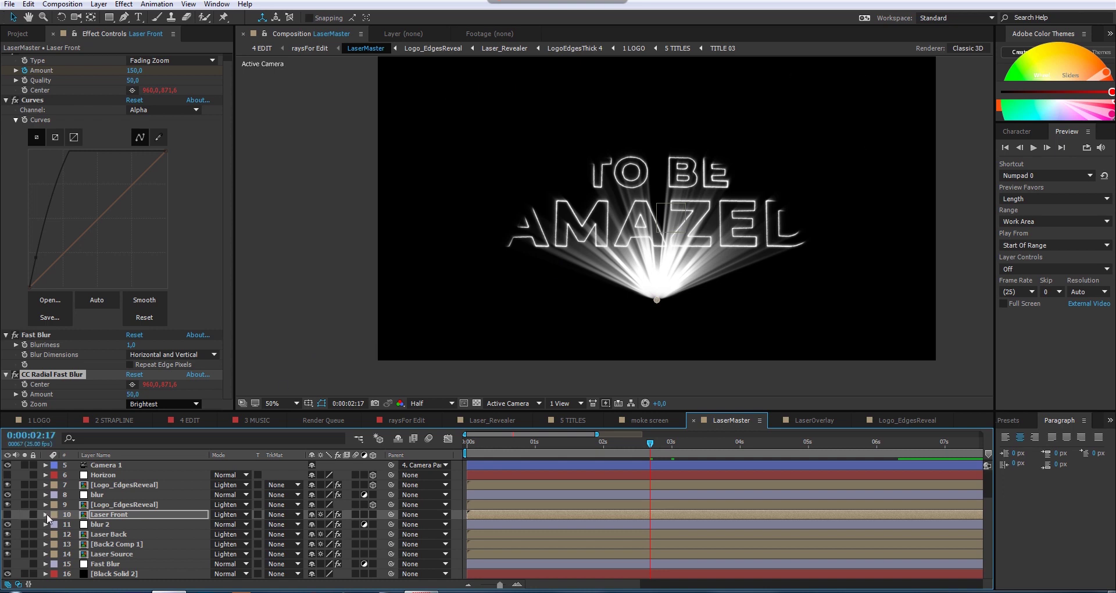
- Solo-check Laser Back, Back2 Comp 1 and Laser Source in turn, then select Laser Back's CC Light Burst 2.5
{"action": "left_click", "coordinate": [115, 534]}
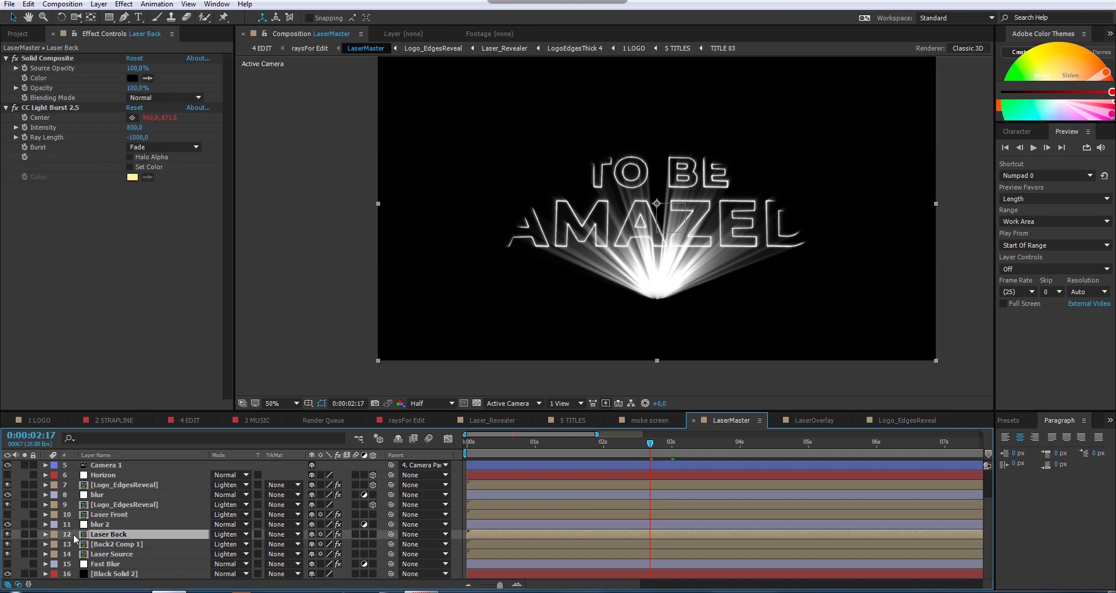
{"action": "left_click", "coordinate": [26, 533]}
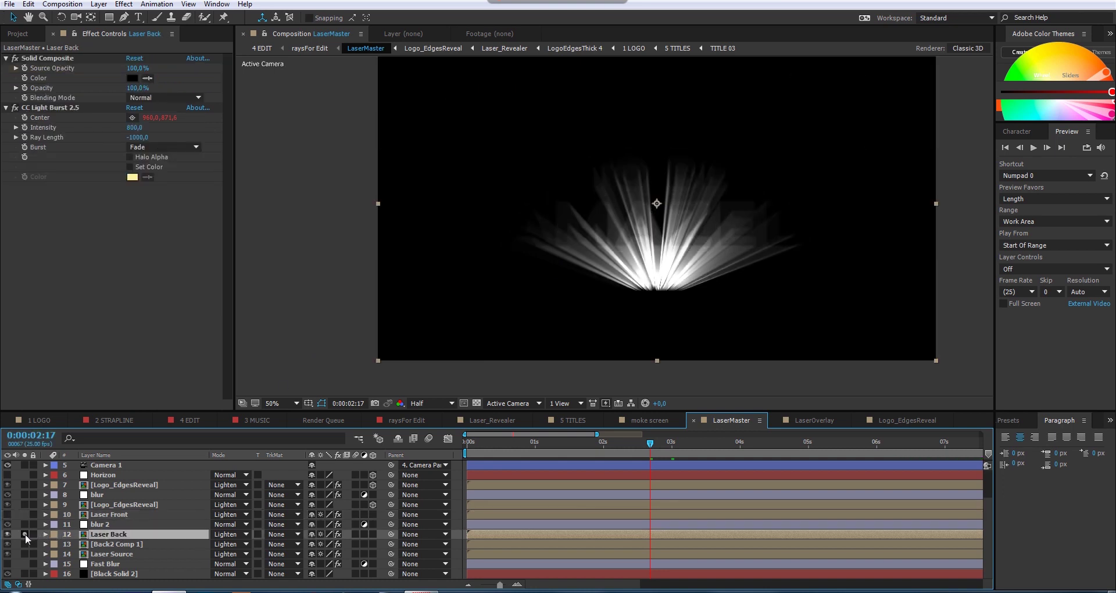
{"action": "left_click", "coordinate": [26, 533]}
{"action": "left_click", "coordinate": [25, 543]}
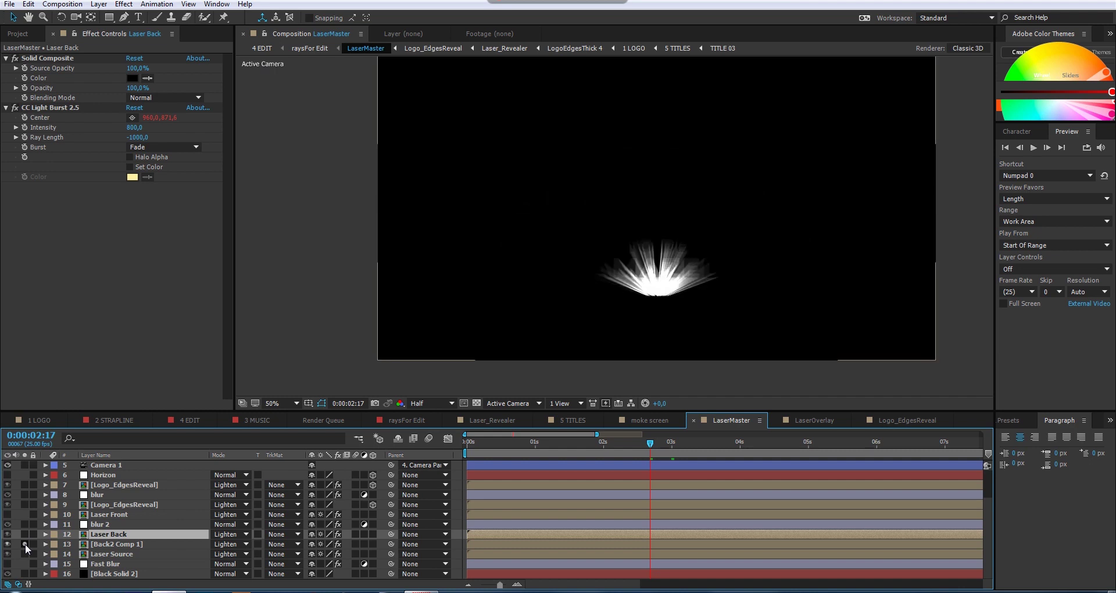
{"action": "left_click", "coordinate": [26, 543]}
{"action": "left_click", "coordinate": [25, 552]}
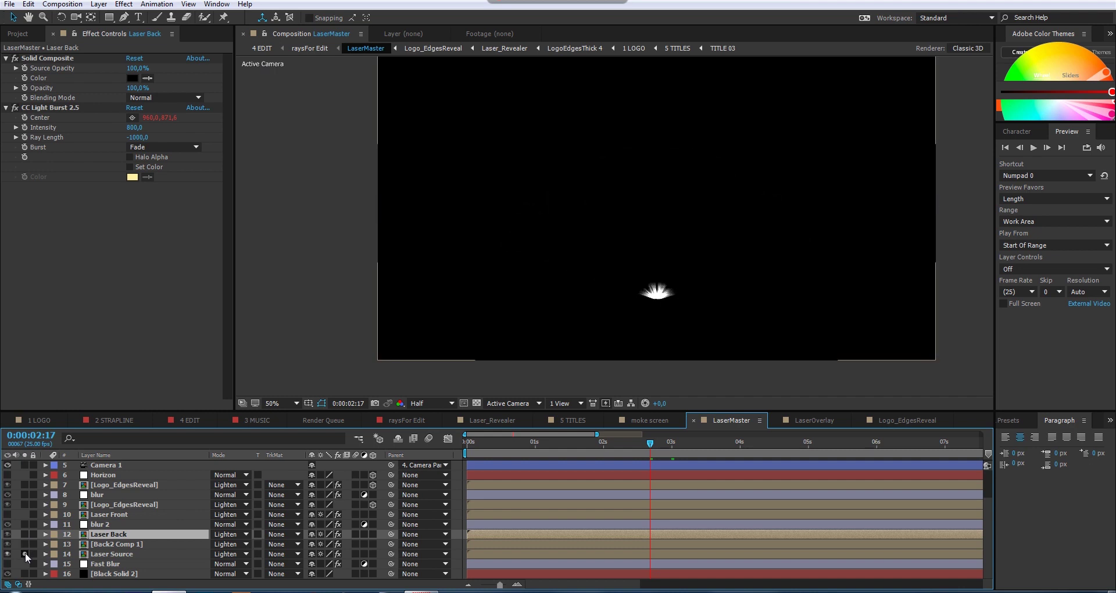
{"action": "left_click", "coordinate": [26, 552]}
{"action": "left_click", "coordinate": [108, 554]}
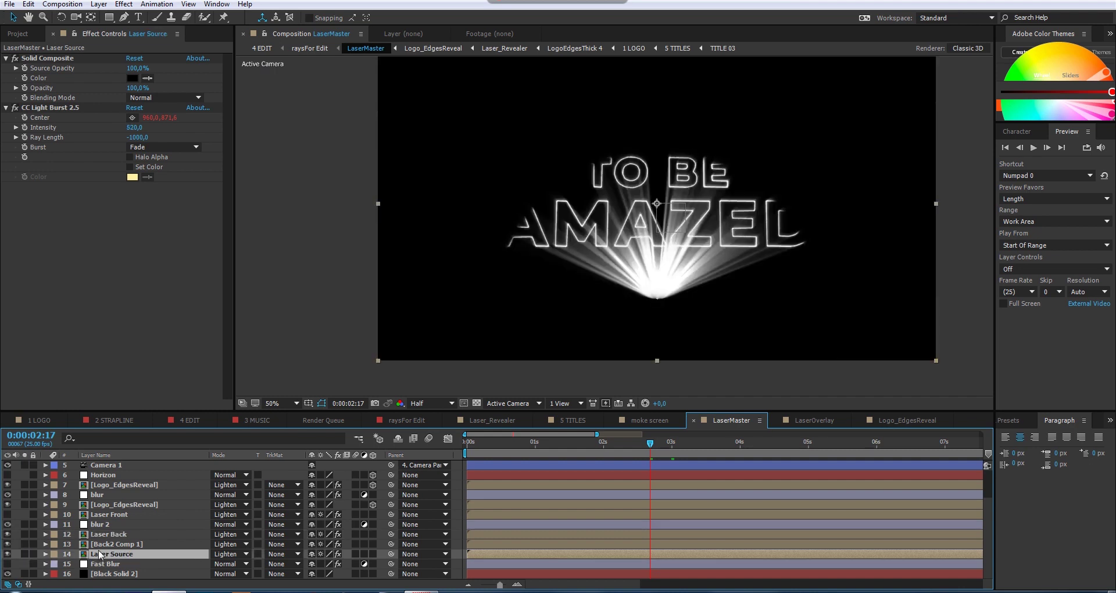
{"action": "left_click", "coordinate": [106, 544]}
{"action": "left_click", "coordinate": [108, 535]}
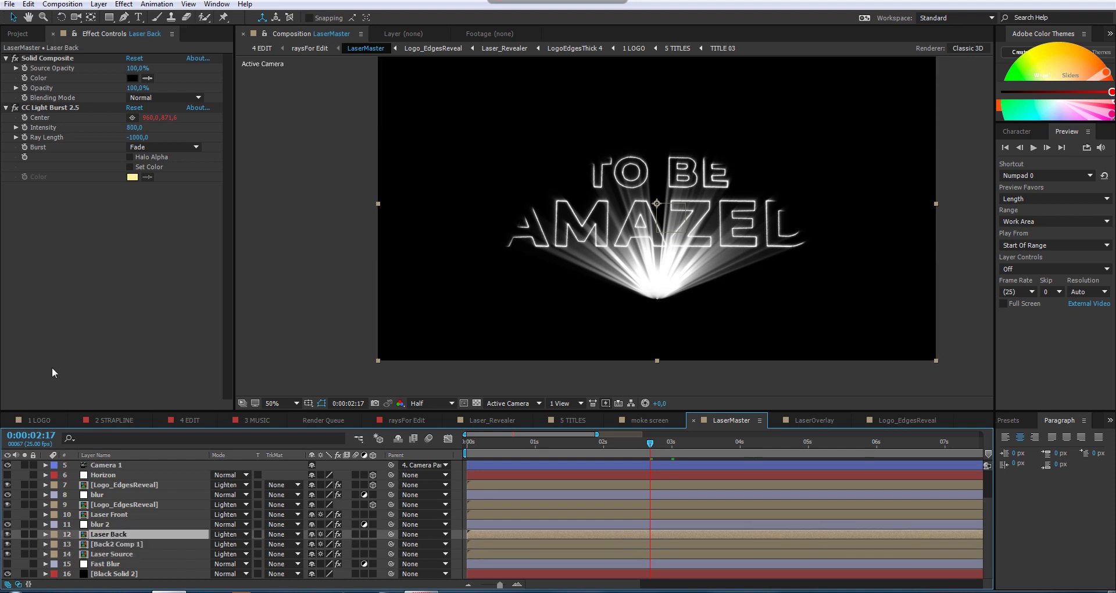
{"action": "left_click", "coordinate": [64, 106]}
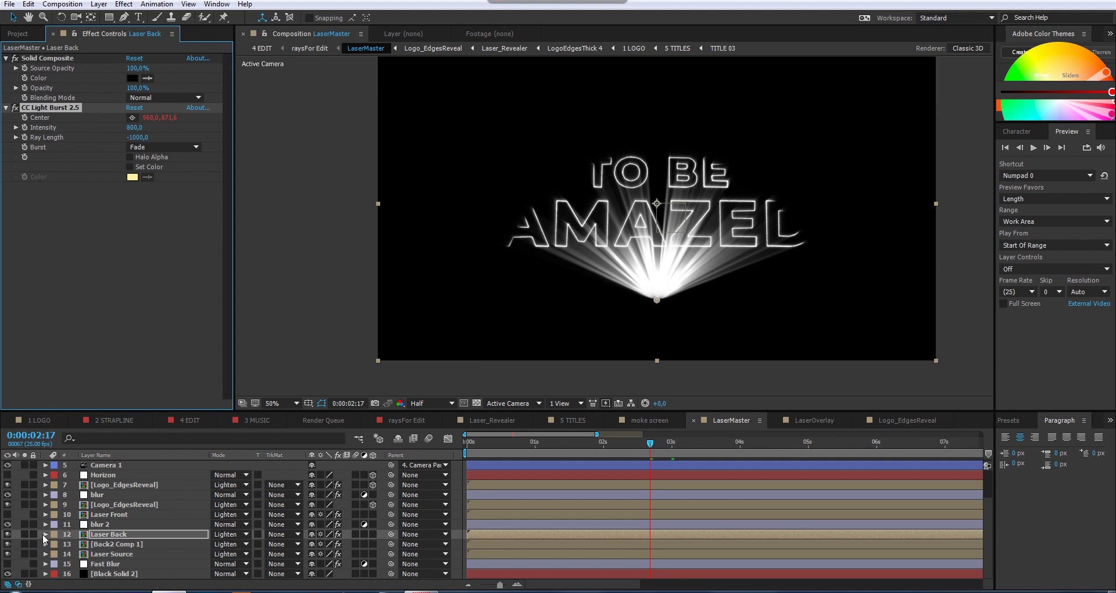
- Solo Laser Back, toggle Solid Composite off and on, and try Intensity 1300 before returning it to 800
{"action": "left_click", "coordinate": [25, 534]}
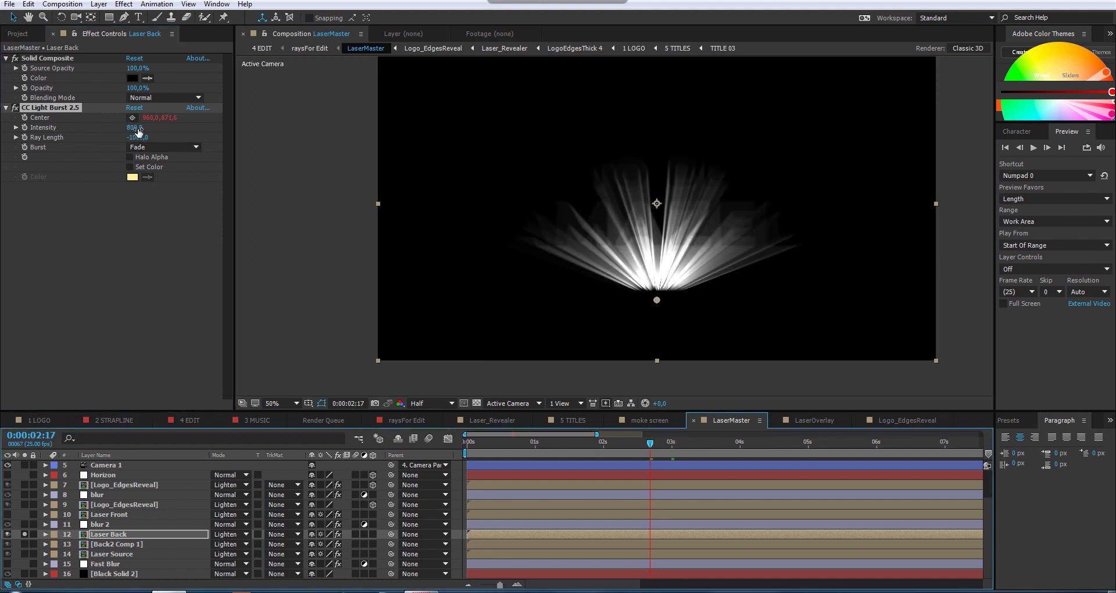
{"action": "left_click", "coordinate": [16, 59]}
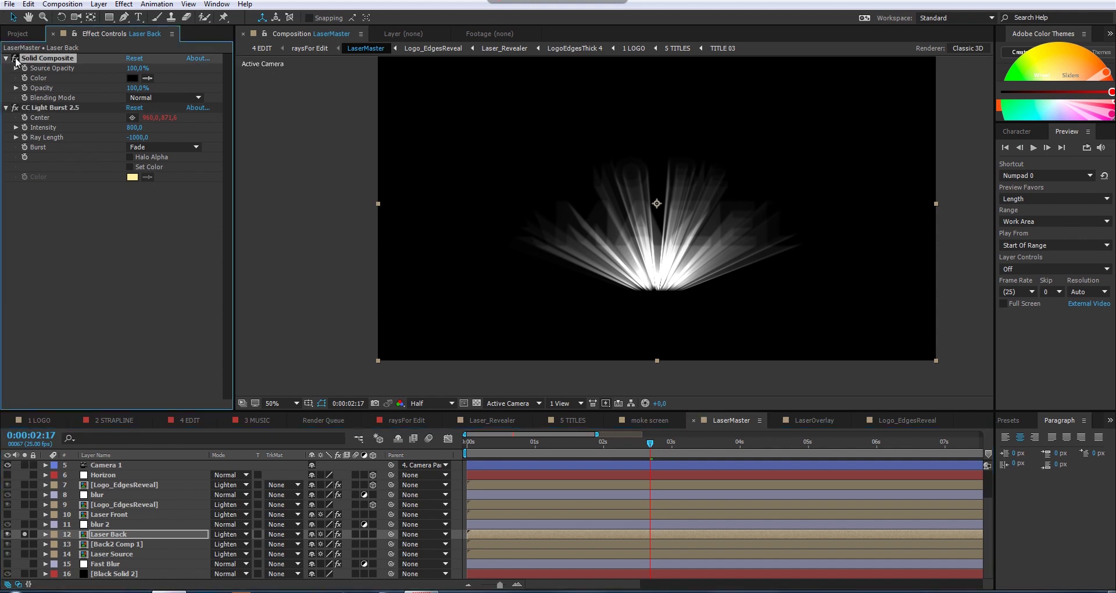
{"action": "left_click", "coordinate": [14, 59]}
{"action": "left_click", "coordinate": [14, 59]}
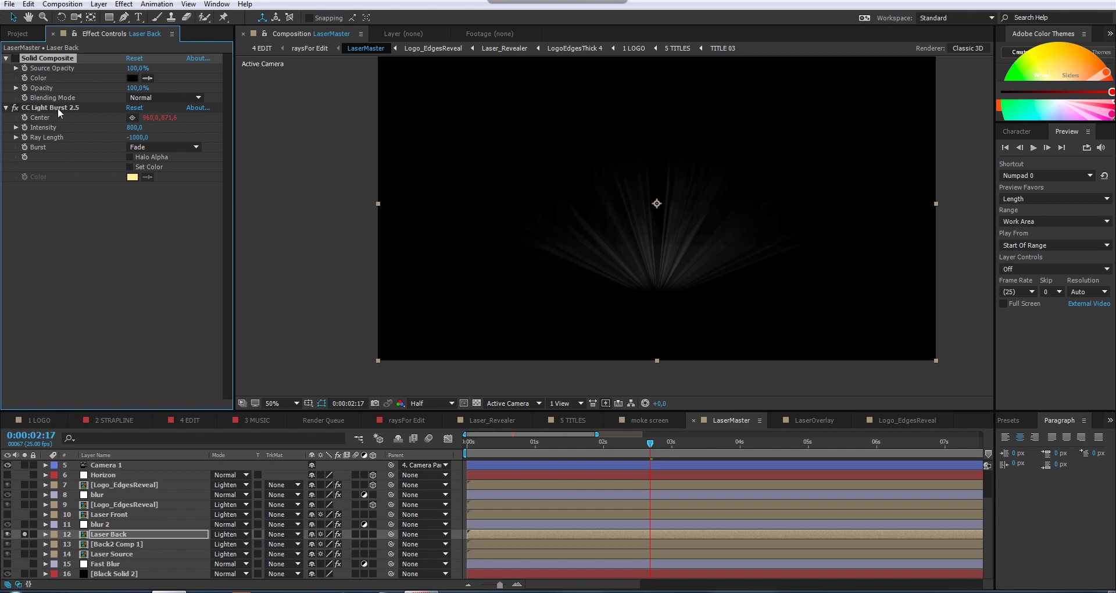
{"action": "left_click_drag", "start_coordinate": [133, 128], "coordinate": [159, 127]}
{"action": "left_click", "coordinate": [136, 127]}
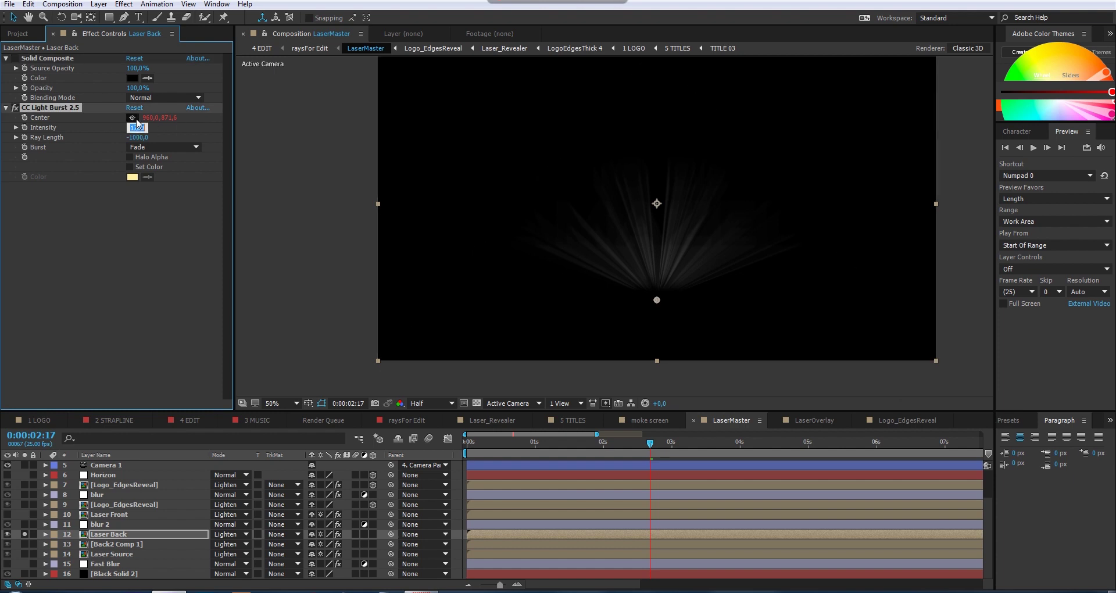
{"action": "type", "text": "800,0"}
{"action": "left_click", "coordinate": [16, 58]}
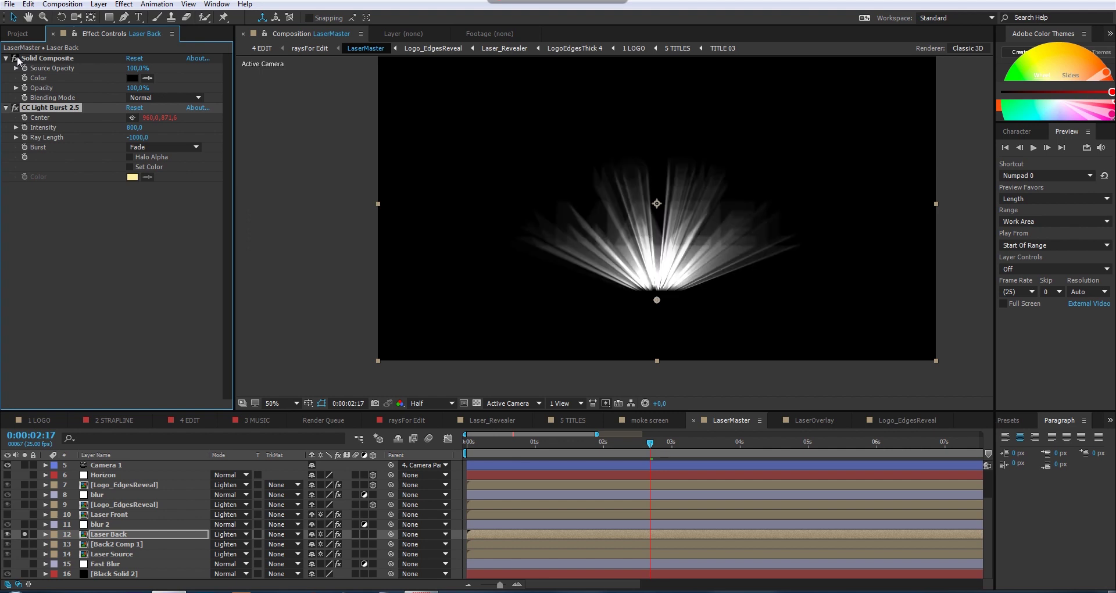
{"action": "left_click", "coordinate": [49, 58]}
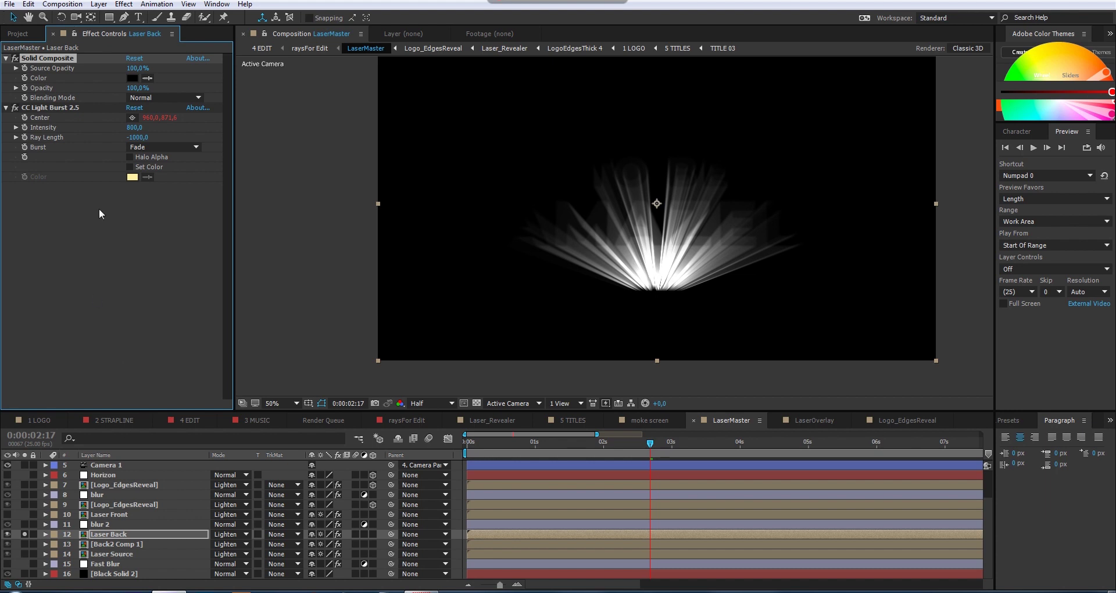
- Unsolo Laser Back, solo Back2 Comp 1, and look inside the LogoEdgesThin precomp before returning to LaserMaster
{"action": "left_click", "coordinate": [25, 534]}
{"action": "left_click", "coordinate": [25, 544]}
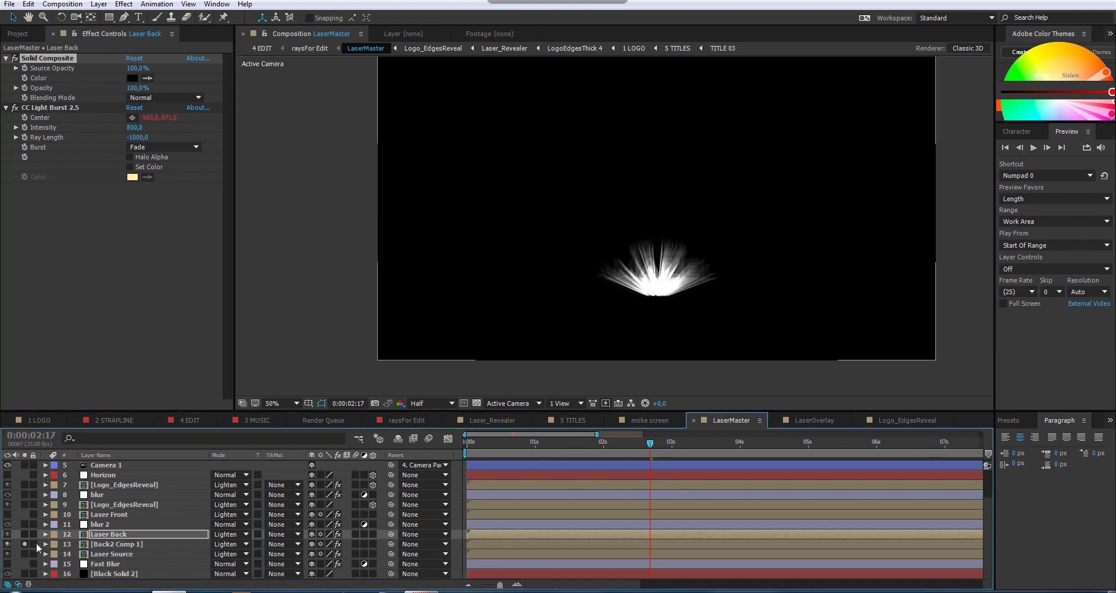
{"action": "left_click", "coordinate": [116, 544]}
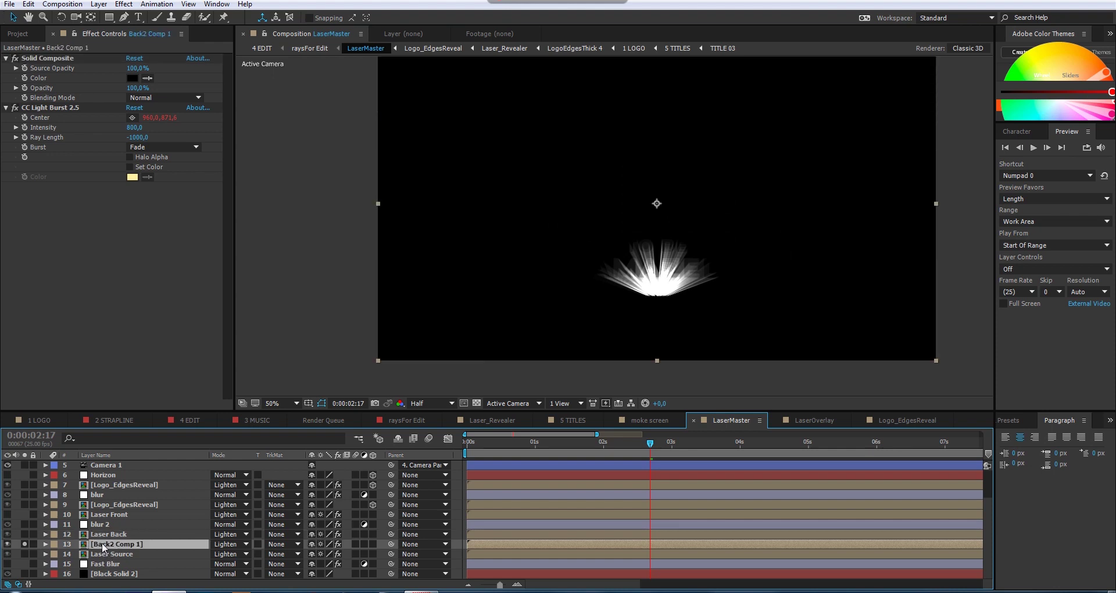
{"action": "double_click", "coordinate": [103, 533]}
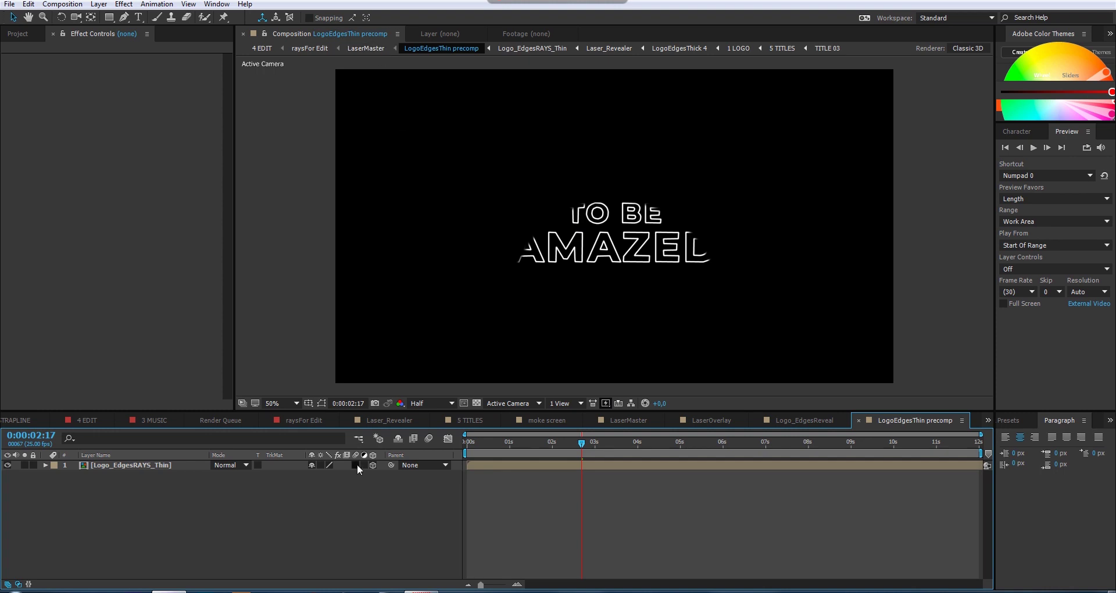
{"action": "left_click", "coordinate": [144, 466]}
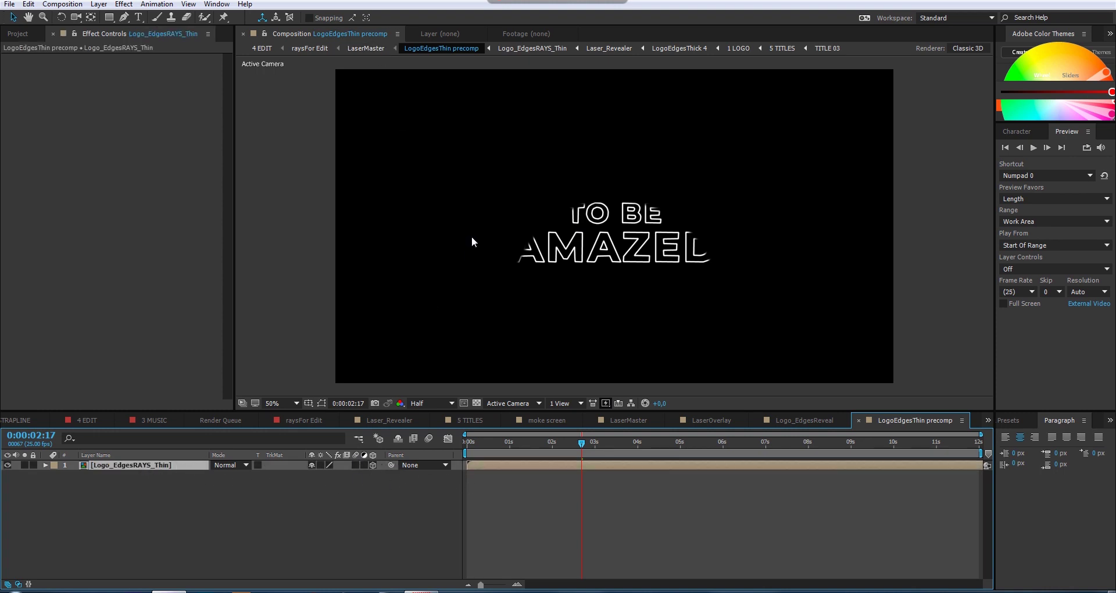
{"action": "left_click", "coordinate": [365, 48]}
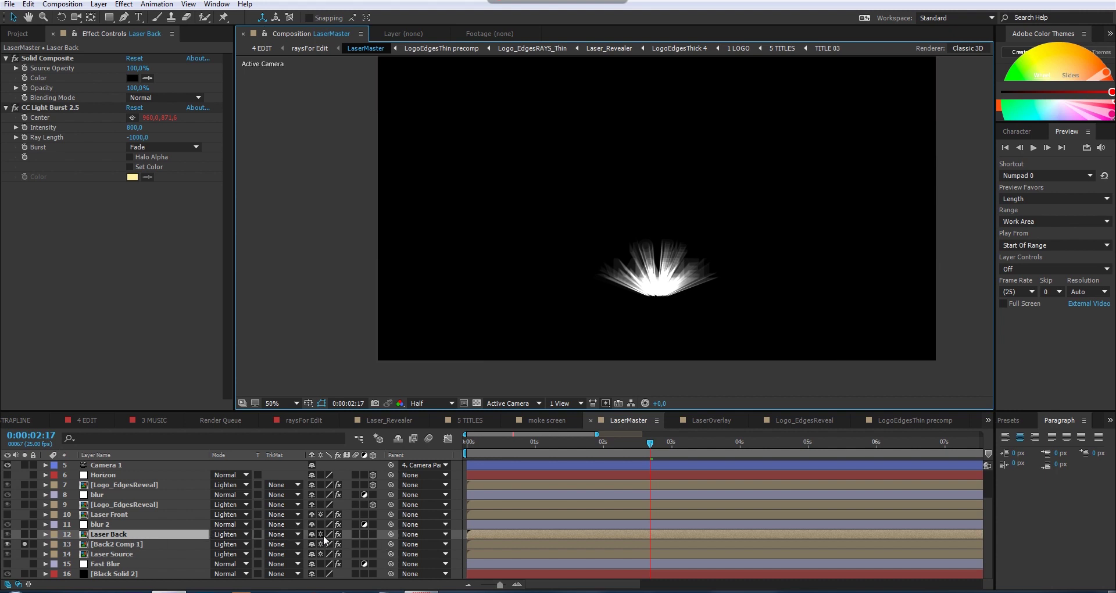
- Reopen LogoEdgesThin, then open Back2 Comp 1 and reveal the Back2 layer's Position
{"action": "double_click", "coordinate": [147, 534]}
{"action": "left_click", "coordinate": [366, 48]}
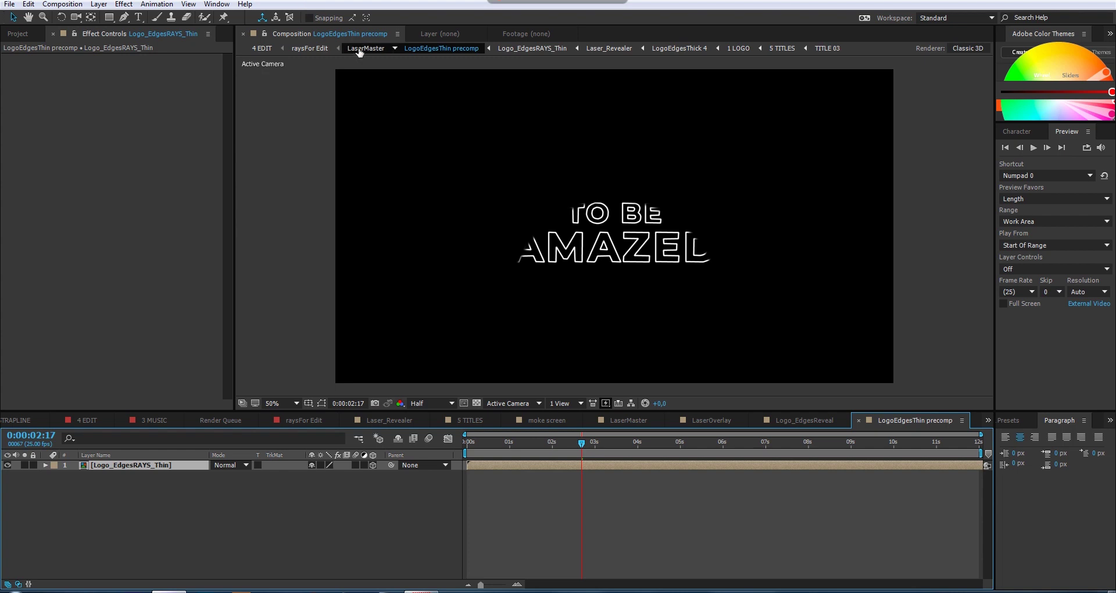
{"action": "left_click", "coordinate": [123, 544]}
{"action": "double_click", "coordinate": [123, 543]}
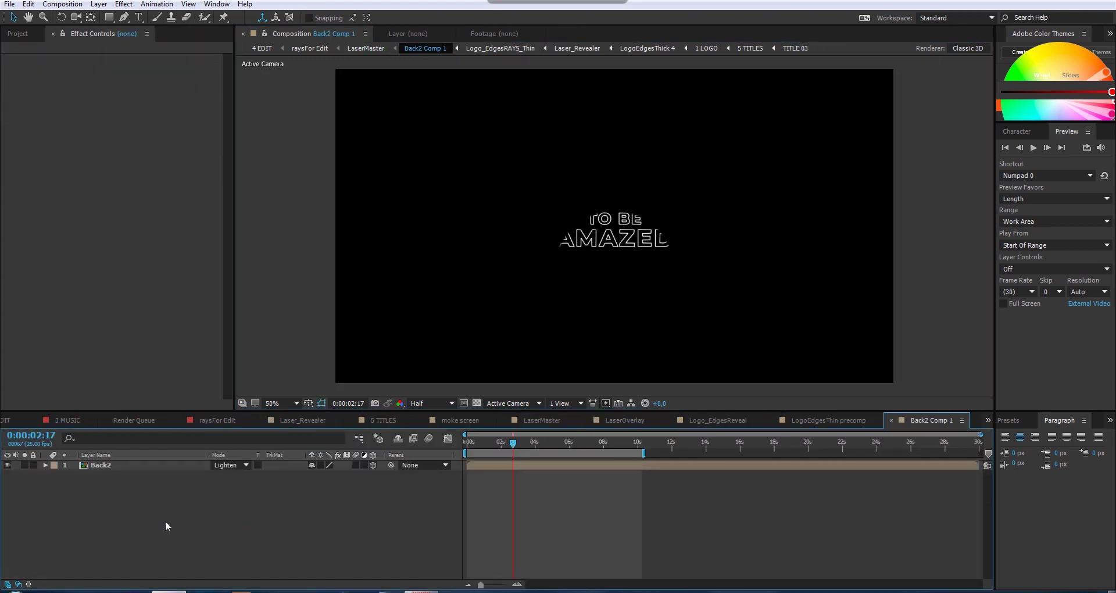
{"action": "left_click", "coordinate": [120, 463]}
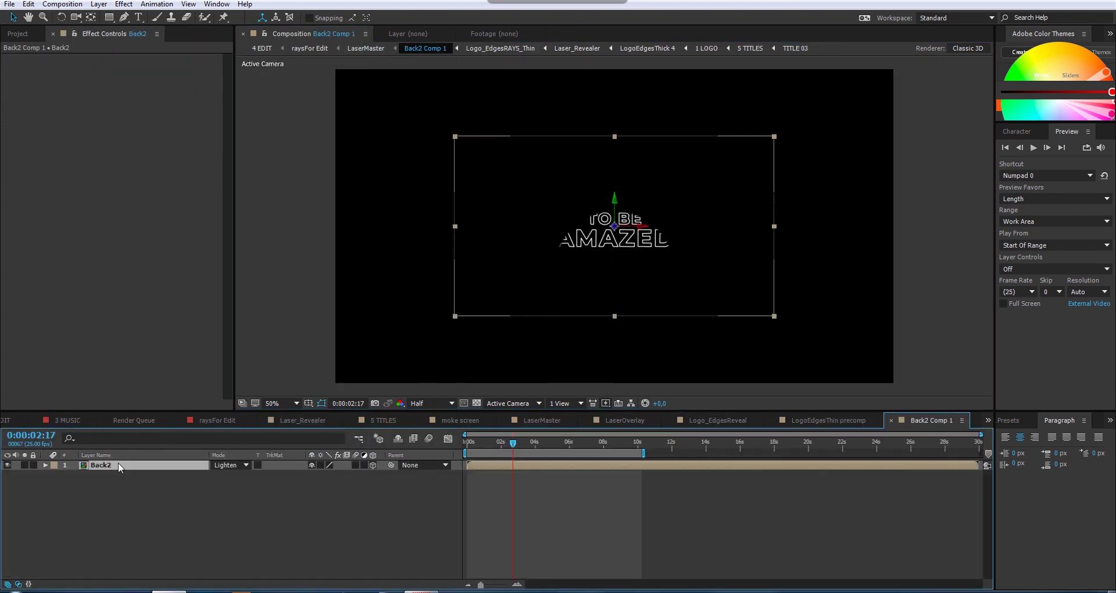
{"action": "key", "text": "p"}
{"action": "left_click", "coordinate": [365, 48]}
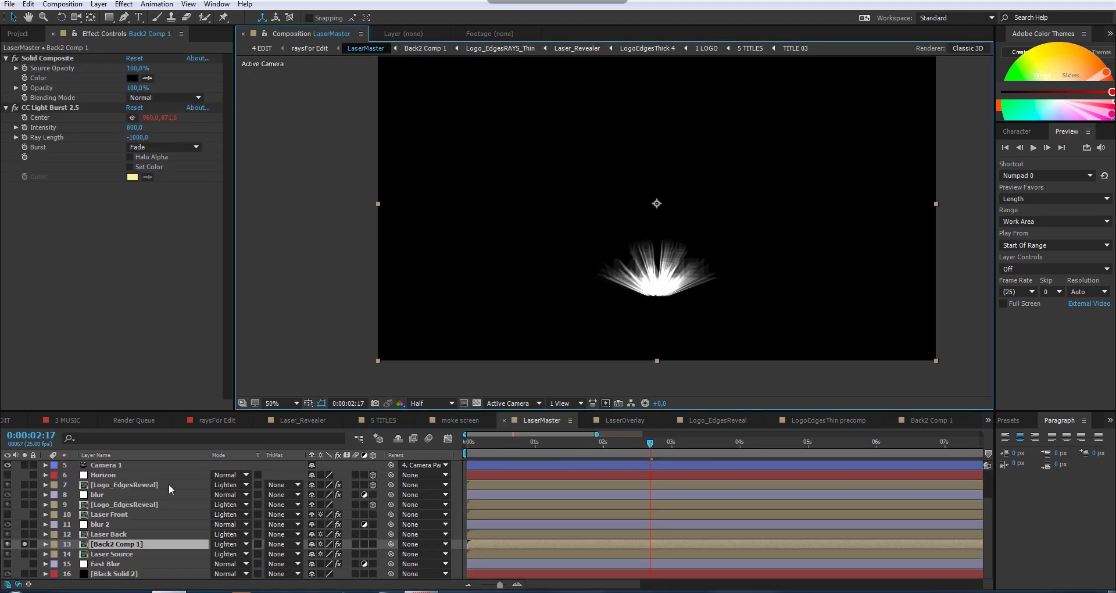
- Open Laser Source's LogoEdgesThin source comp and reveal Logo_EdgesRAYS_Thin's Position
{"action": "left_click", "coordinate": [118, 554]}
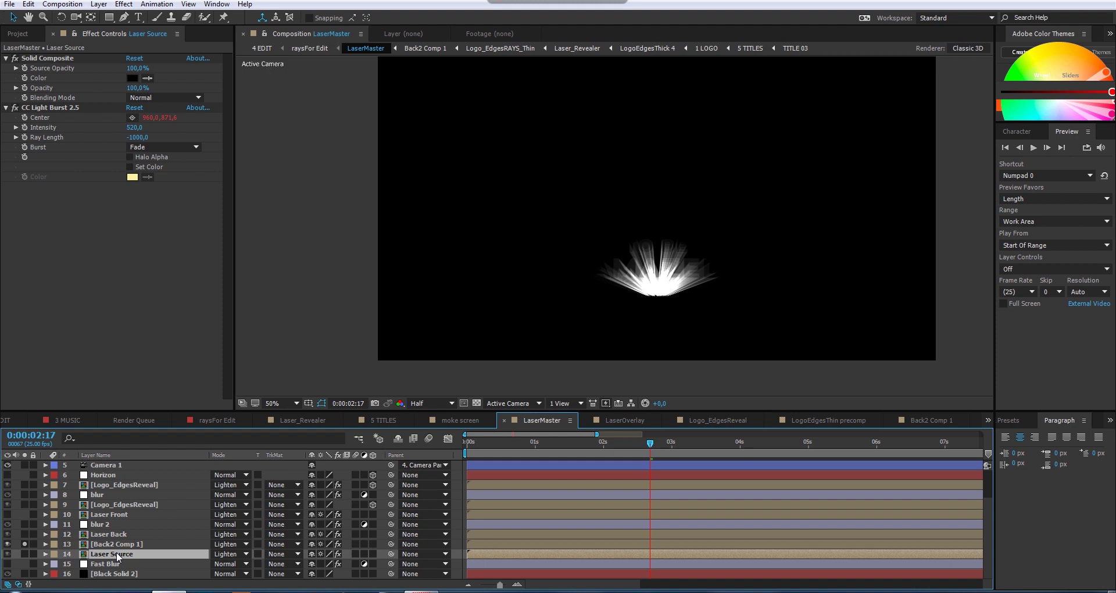
{"action": "double_click", "coordinate": [117, 552]}
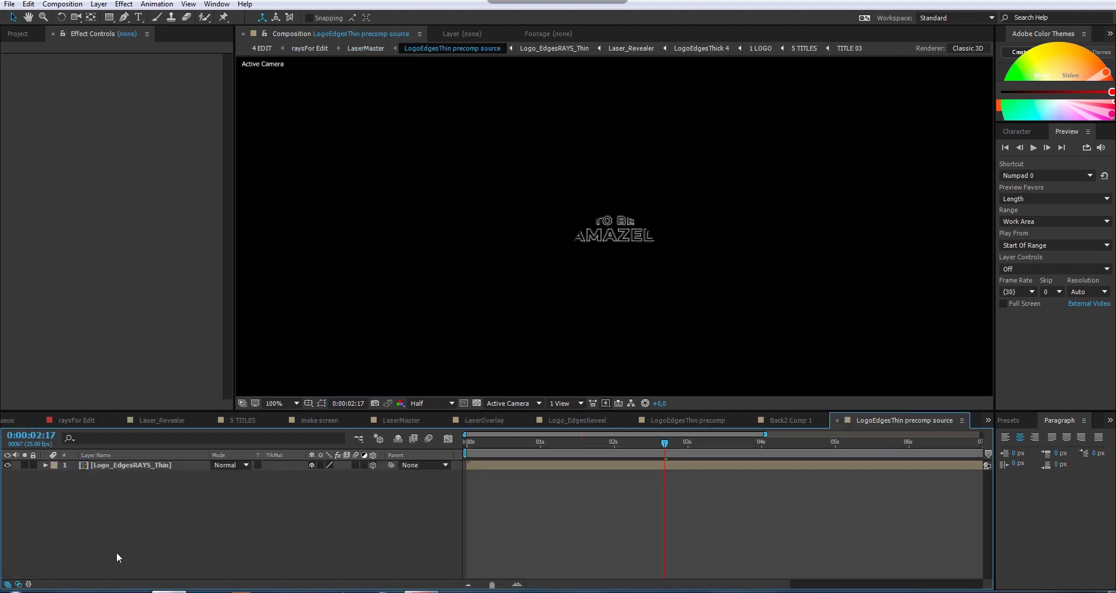
{"action": "left_click", "coordinate": [125, 467]}
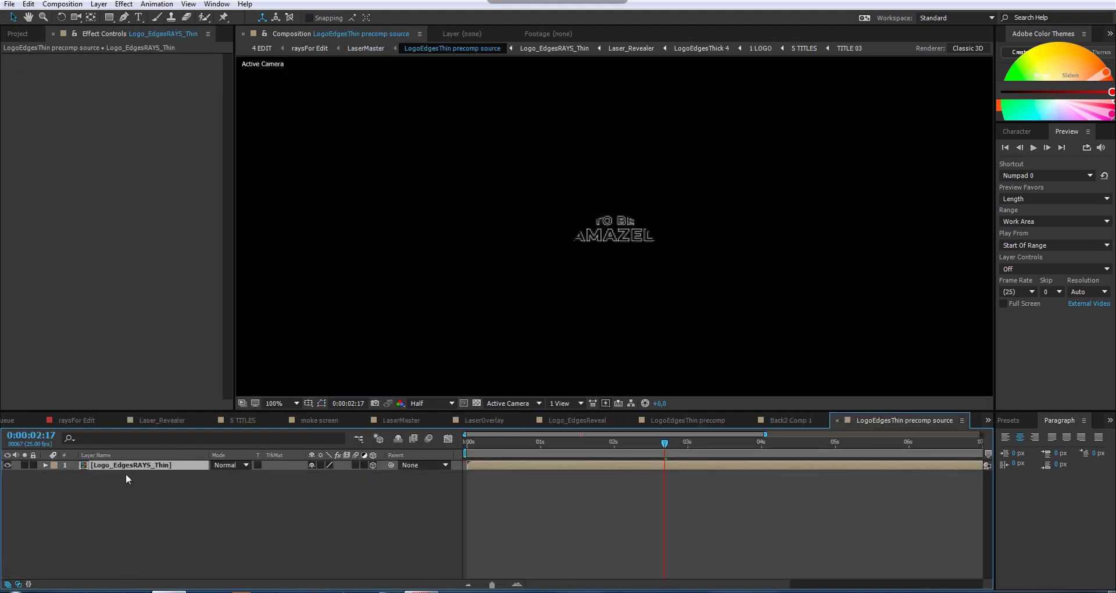
{"action": "key", "text": "p"}
- Navigate from 4 EDIT through raysFor Edit into the LaserMaster precomp
{"action": "left_click", "coordinate": [262, 48]}
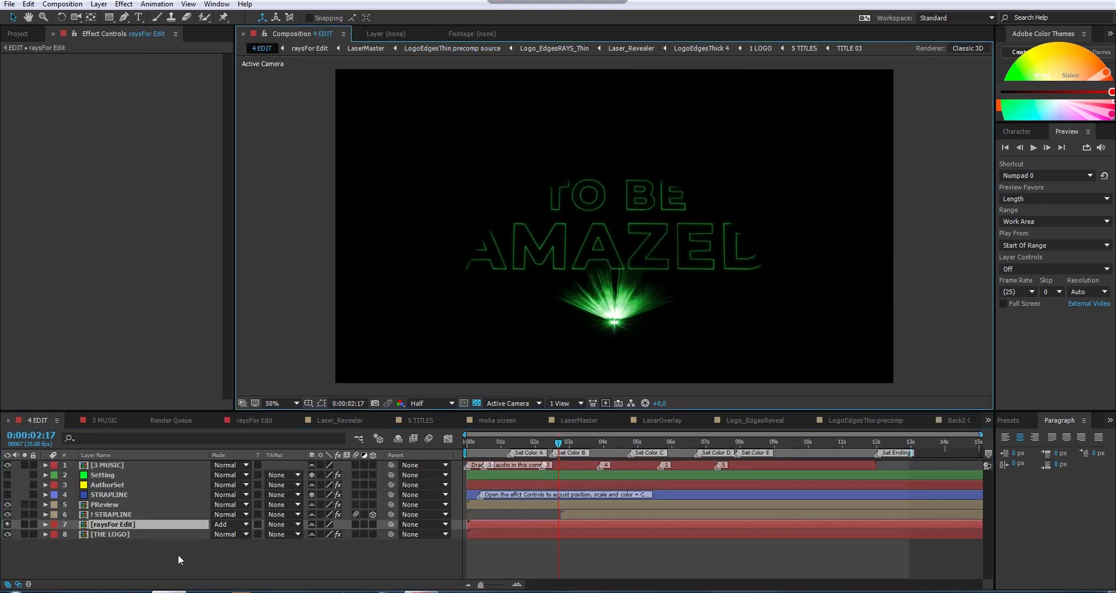
{"action": "double_click", "coordinate": [113, 524]}
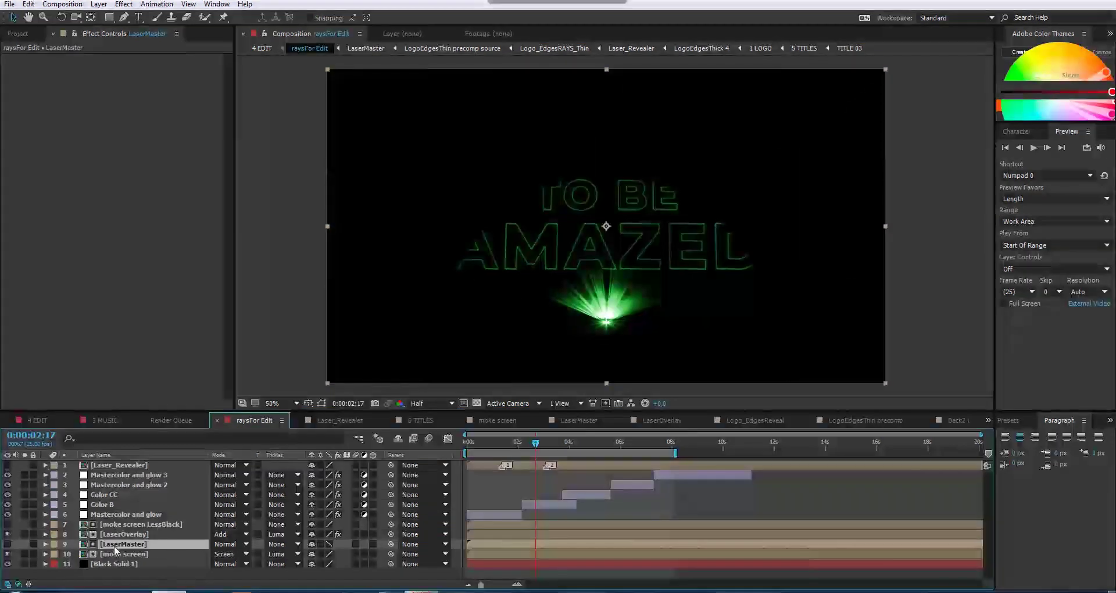
{"action": "double_click", "coordinate": [114, 545]}
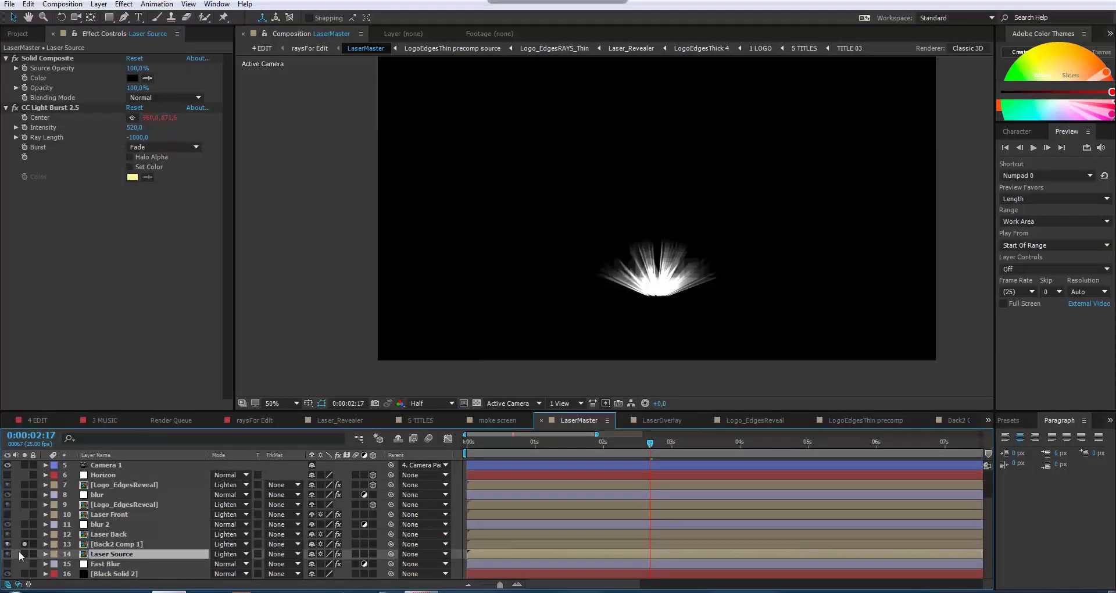
- Solo the three laser layers, compare their effects off and on, then unsolo and return to raysFor Edit
{"action": "left_click", "coordinate": [25, 533]}
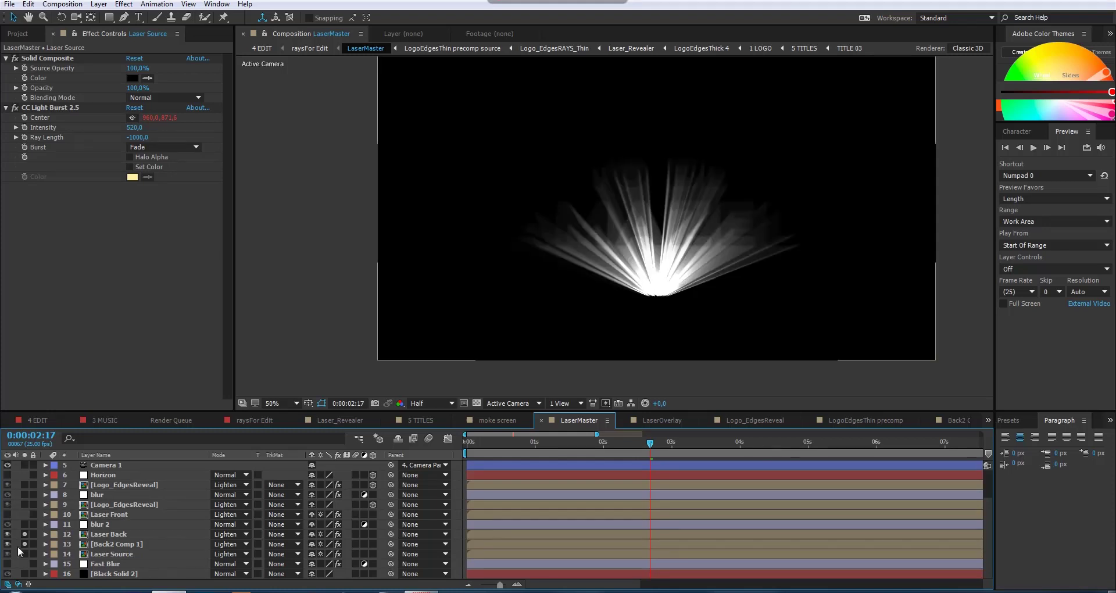
{"action": "left_click", "coordinate": [25, 553]}
{"action": "left_click_drag", "start_coordinate": [337, 553], "coordinate": [334, 533]}
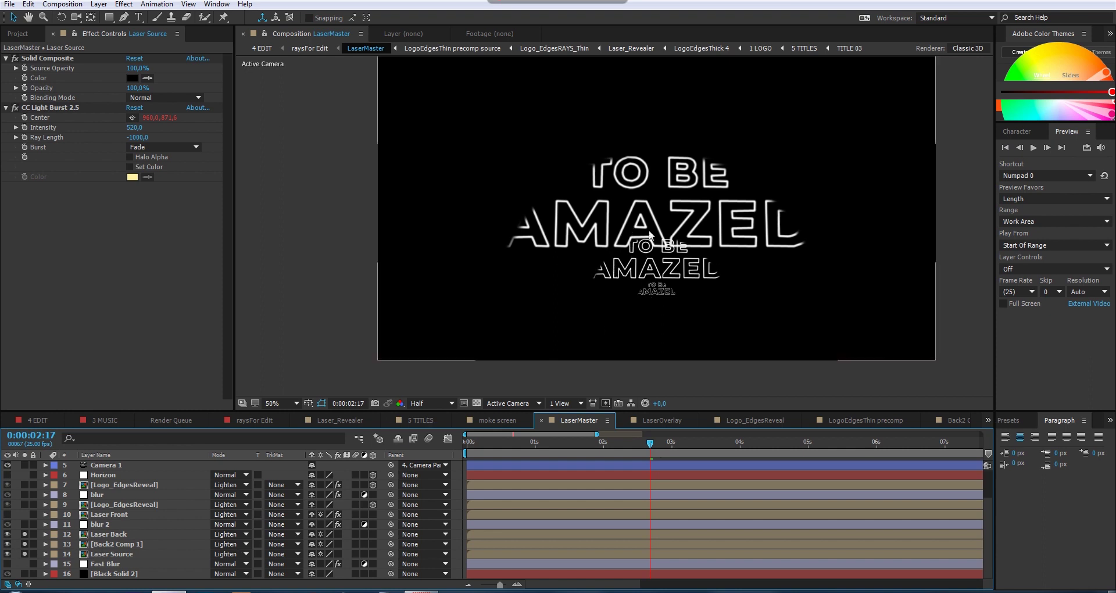
{"action": "left_click", "coordinate": [336, 532]}
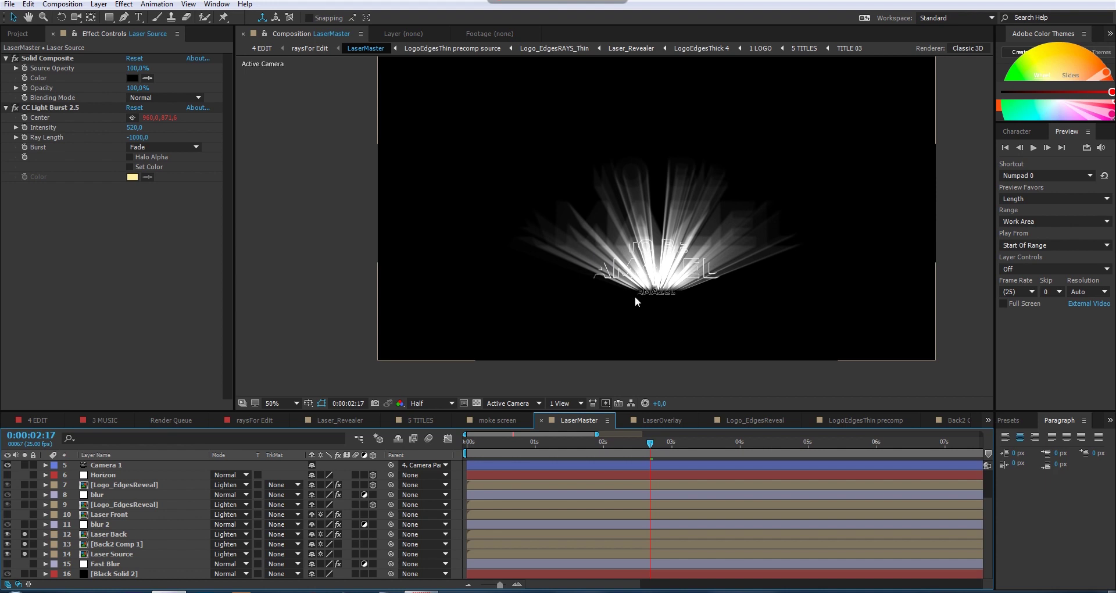
{"action": "left_click", "coordinate": [339, 544]}
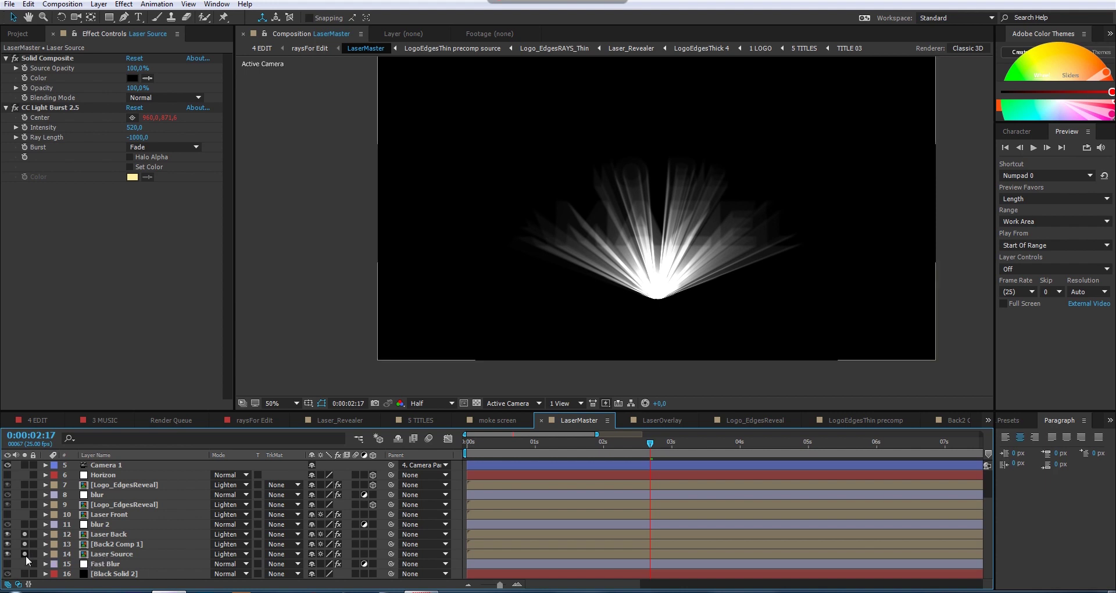
{"action": "left_click_drag", "start_coordinate": [25, 553], "coordinate": [26, 534]}
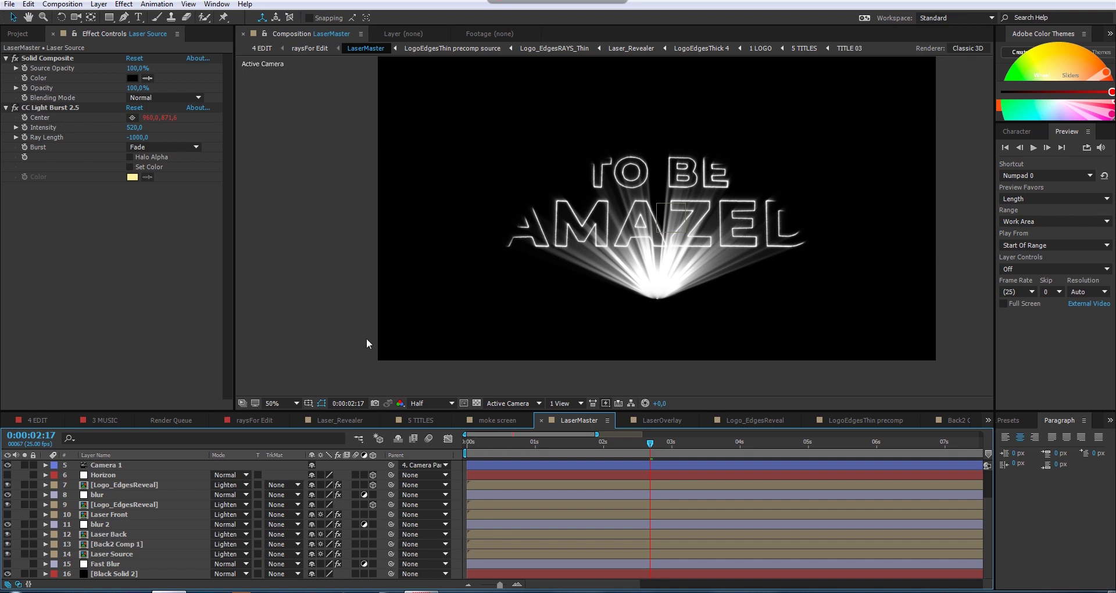
{"action": "left_click", "coordinate": [303, 49]}
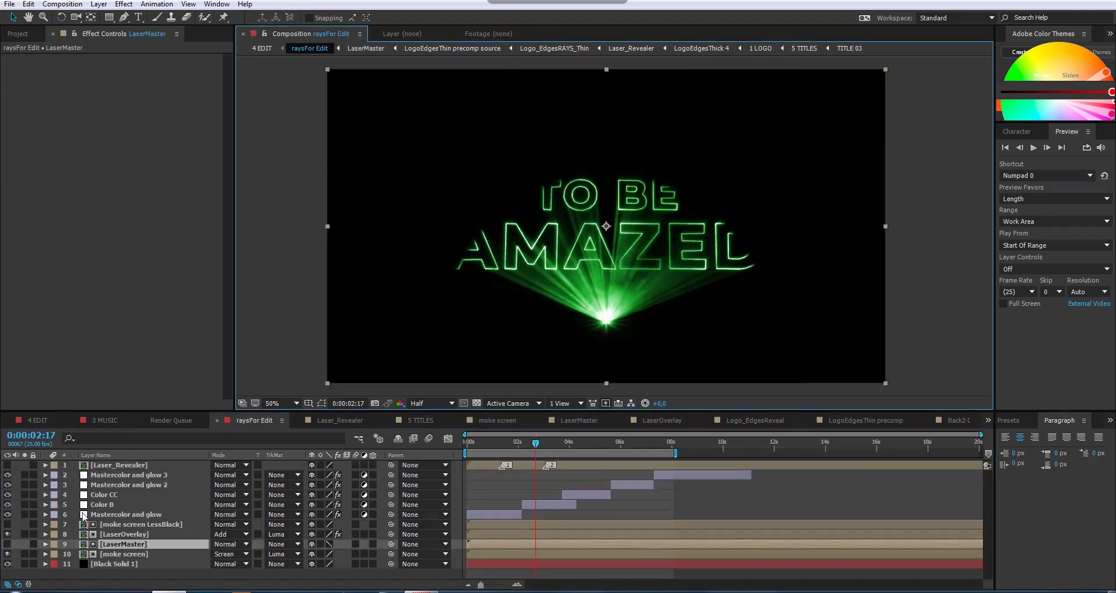
- Open LaserOverlay, then open its nested [Light Source] precomp
{"action": "double_click", "coordinate": [119, 535]}
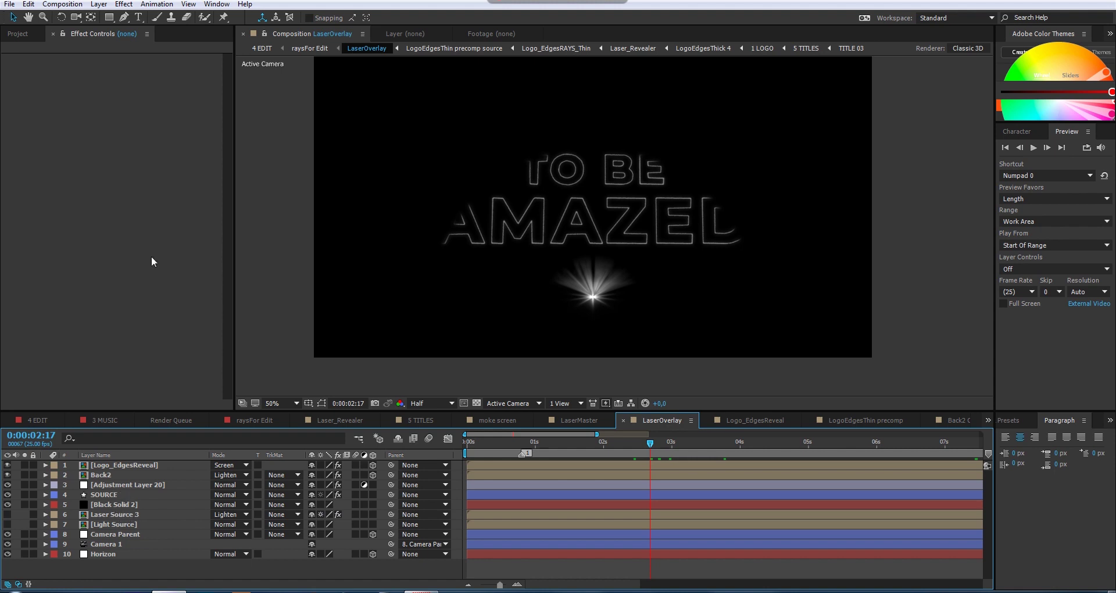
{"action": "left_click", "coordinate": [117, 525]}
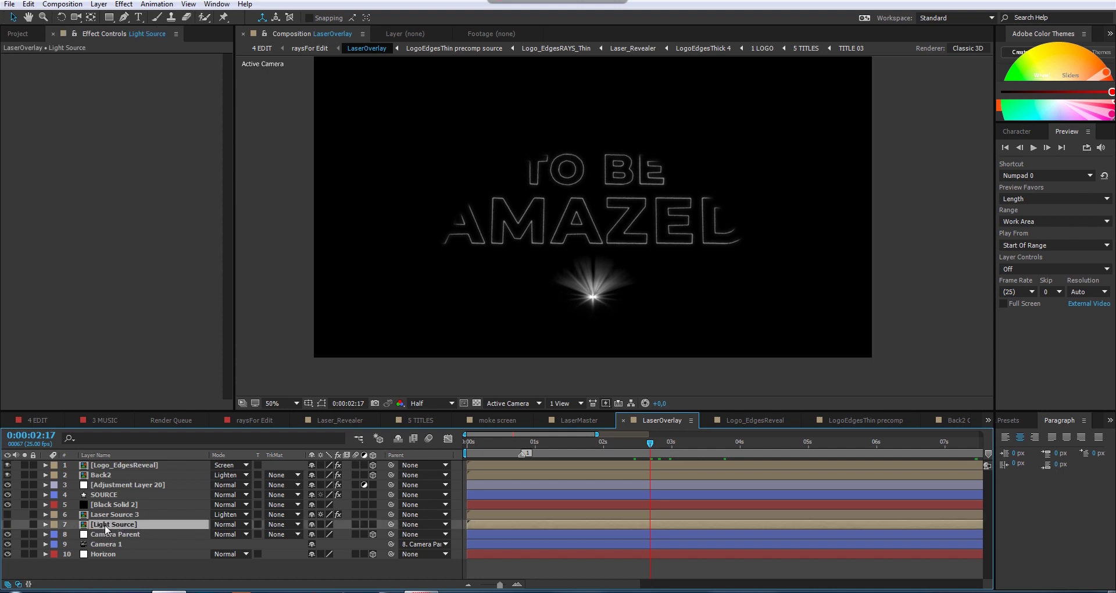
{"action": "double_click", "coordinate": [104, 525]}
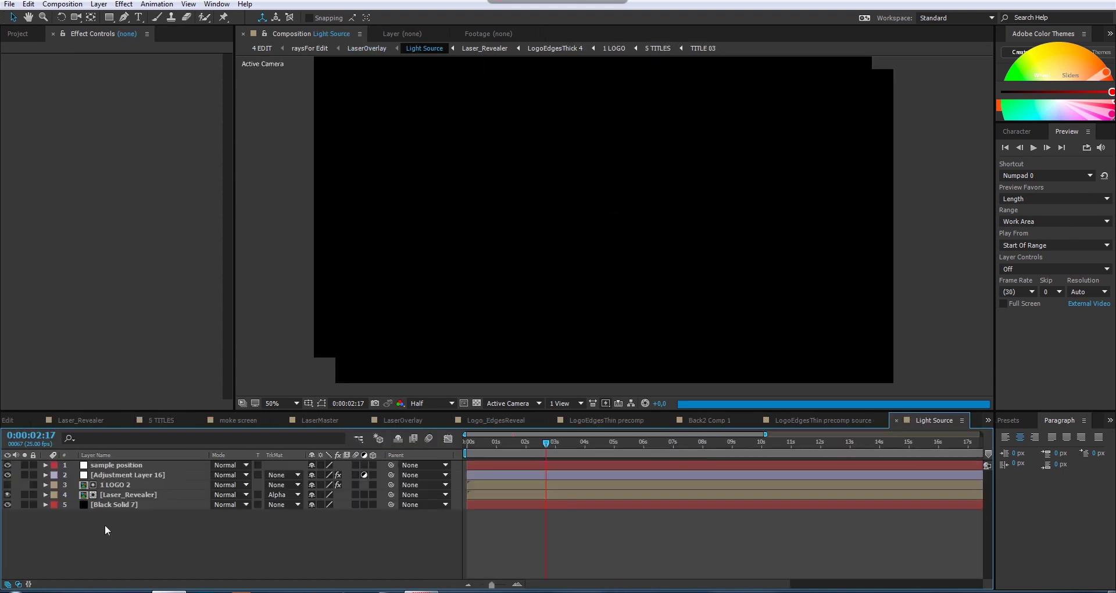
- Scrub the Light Source comp to 0:00:01:04 and toggle 1 LOGO 2's visibility to compare the glow
{"action": "left_click_drag", "start_coordinate": [462, 440], "coordinate": [501, 448]}
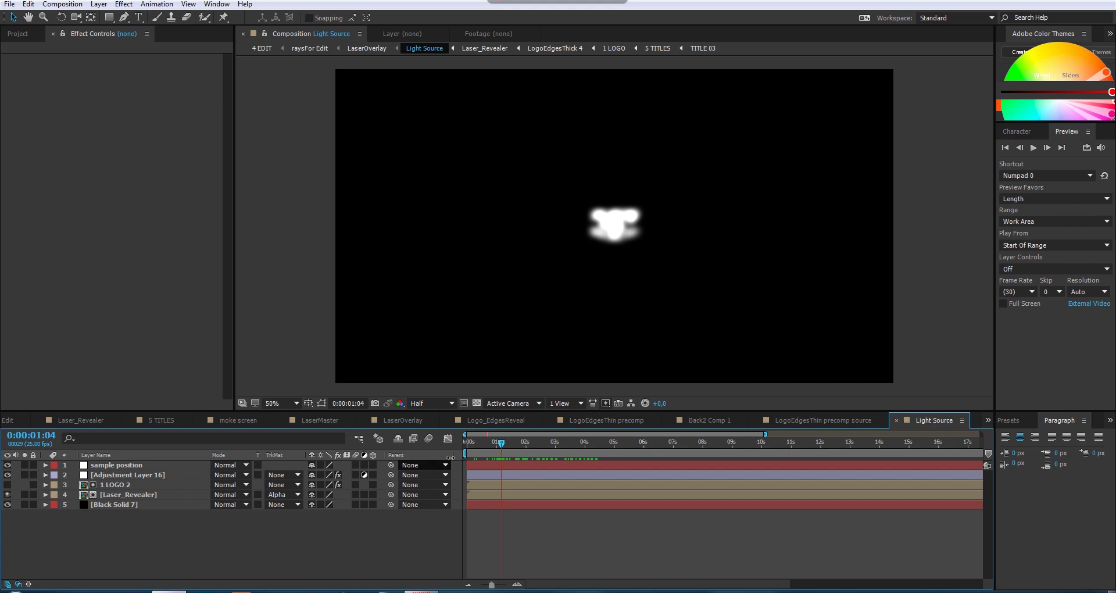
{"action": "left_click", "coordinate": [119, 497]}
{"action": "left_click", "coordinate": [110, 485]}
{"action": "left_click", "coordinate": [7, 485]}
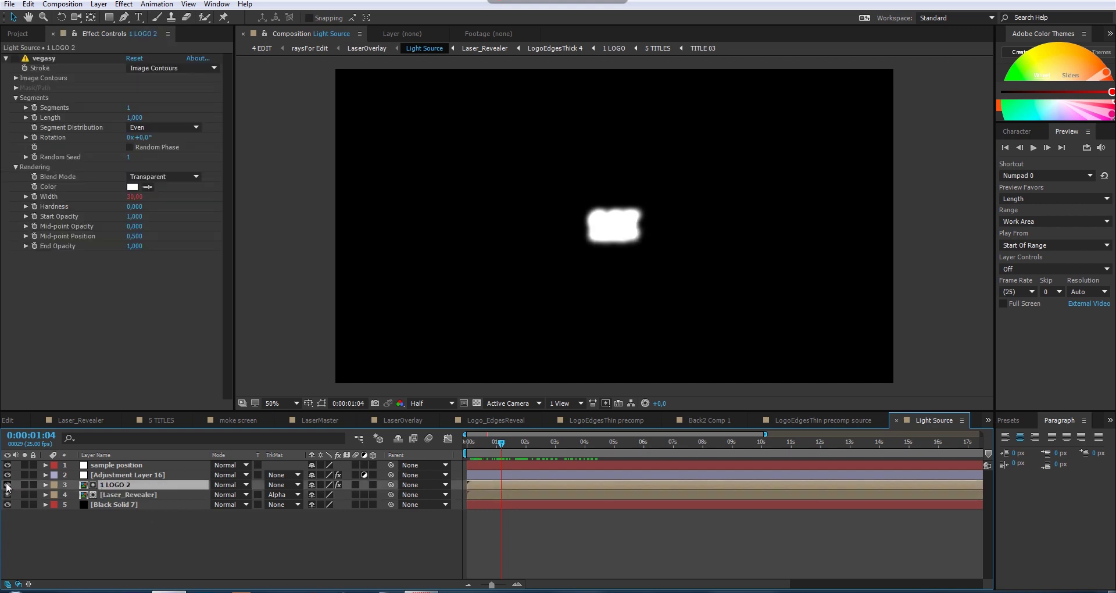
{"action": "left_click", "coordinate": [7, 485]}
{"action": "left_click", "coordinate": [7, 485]}
- Disable 1 LOGO 2's effects, compare with and without Adjustment Layer 16, then hide 1 LOGO 2
{"action": "left_click", "coordinate": [337, 485]}
{"action": "left_click", "coordinate": [7, 475]}
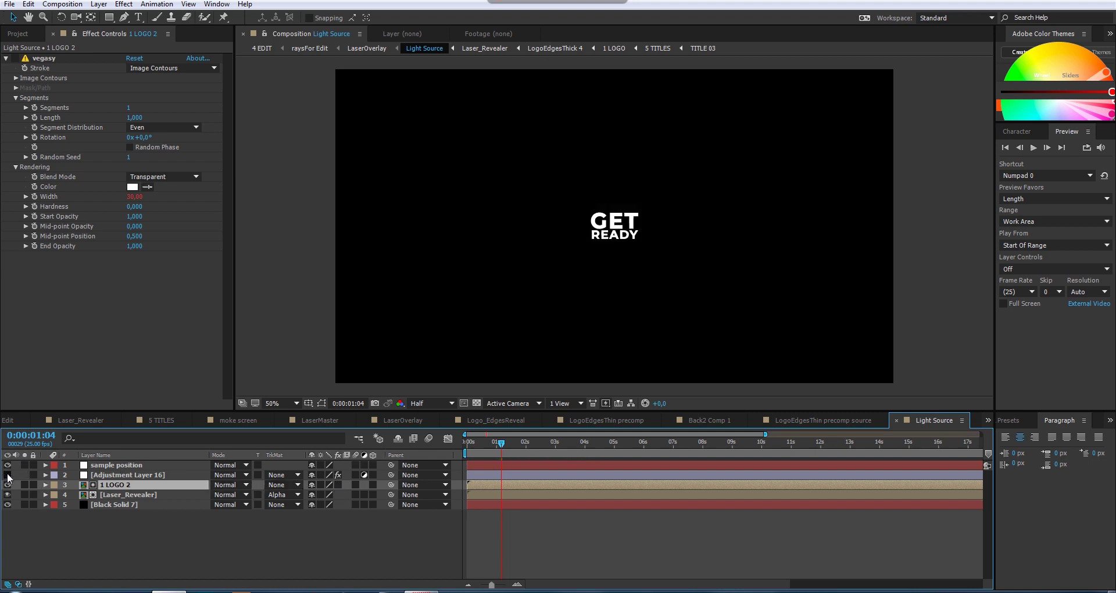
{"action": "left_click", "coordinate": [7, 475]}
{"action": "left_click", "coordinate": [7, 475]}
{"action": "left_click", "coordinate": [7, 475]}
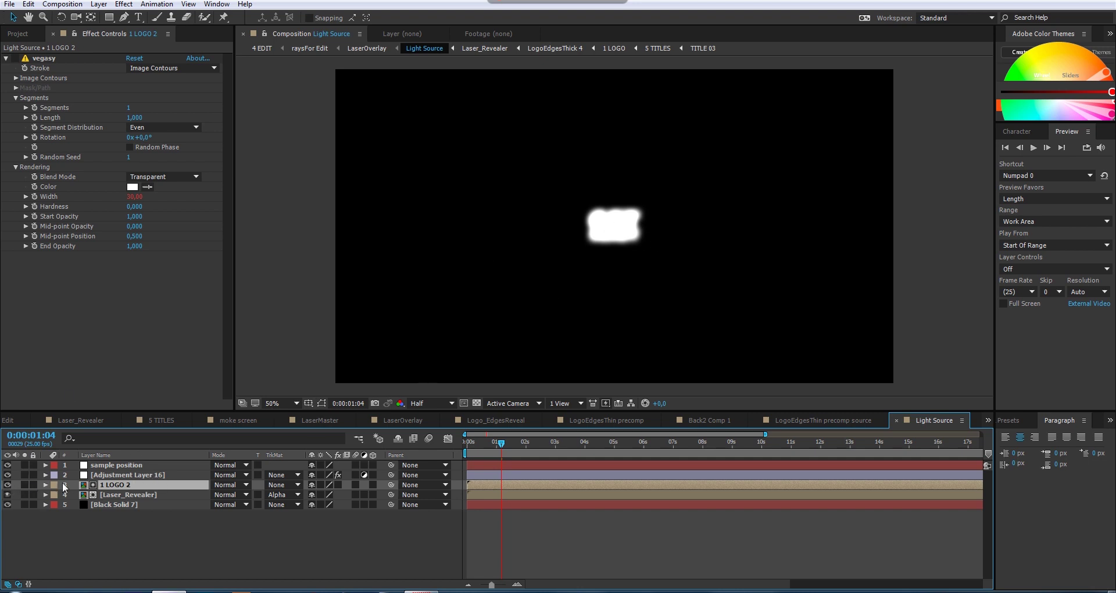
{"action": "left_click", "coordinate": [7, 485]}
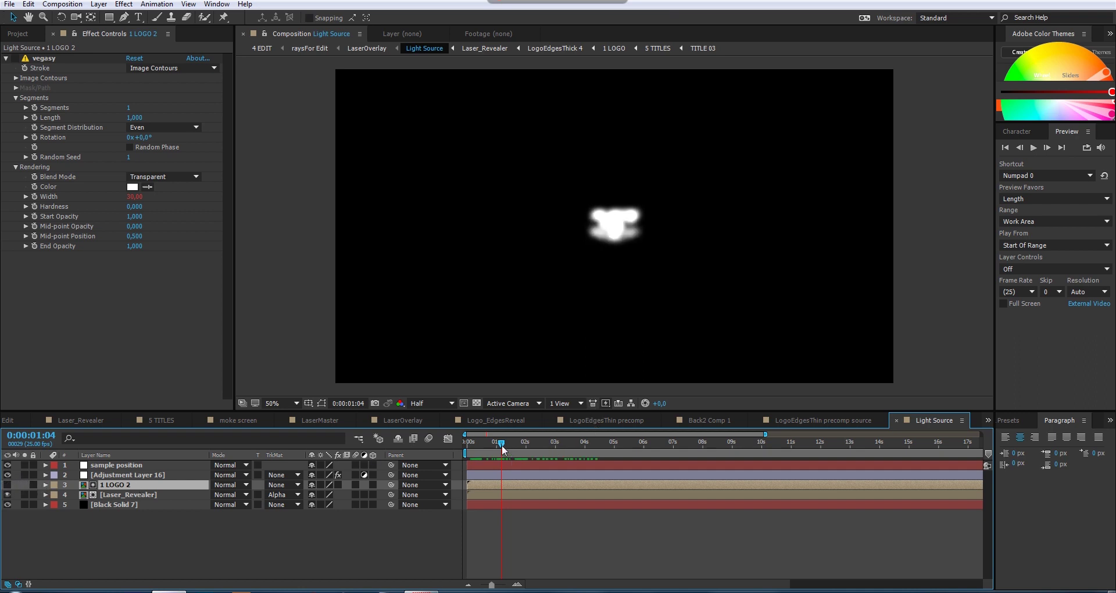
- Select Laser_Revealer, scrub between 0:00:01:14 and 0:00:02:12 as the glow fades, then return to LaserOverlay
{"action": "left_click_drag", "start_coordinate": [501, 445], "coordinate": [529, 448]}
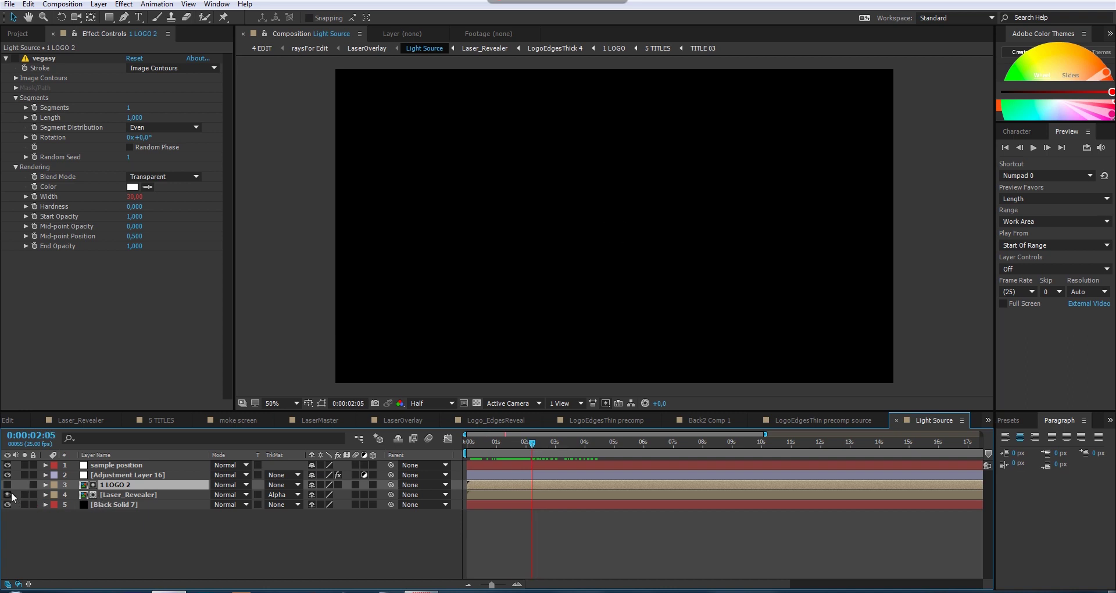
{"action": "left_click", "coordinate": [112, 495]}
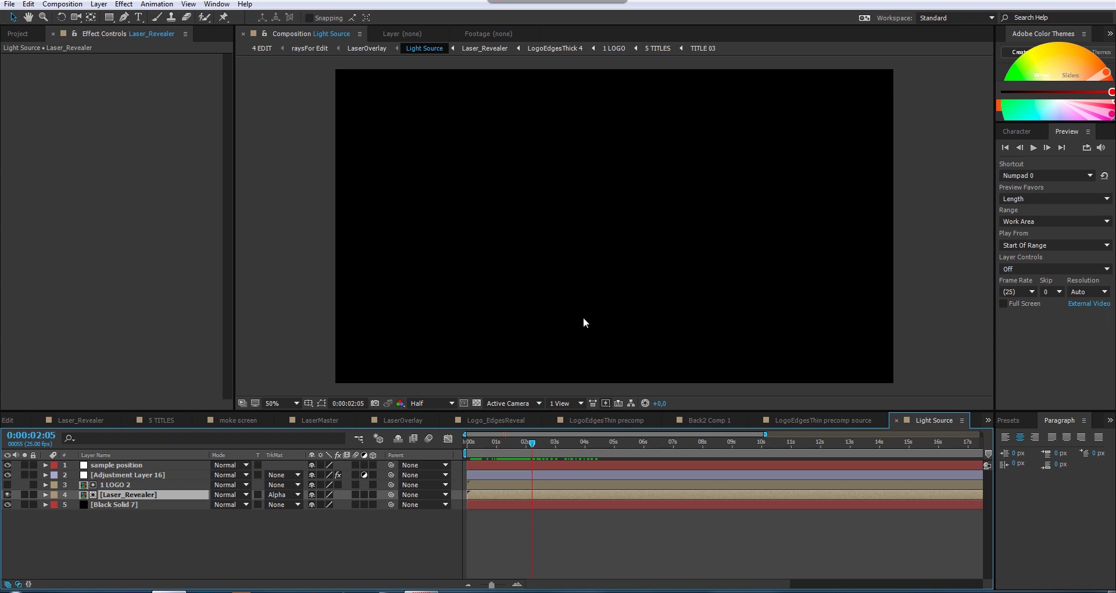
{"action": "left_click_drag", "start_coordinate": [529, 451], "coordinate": [513, 442]}
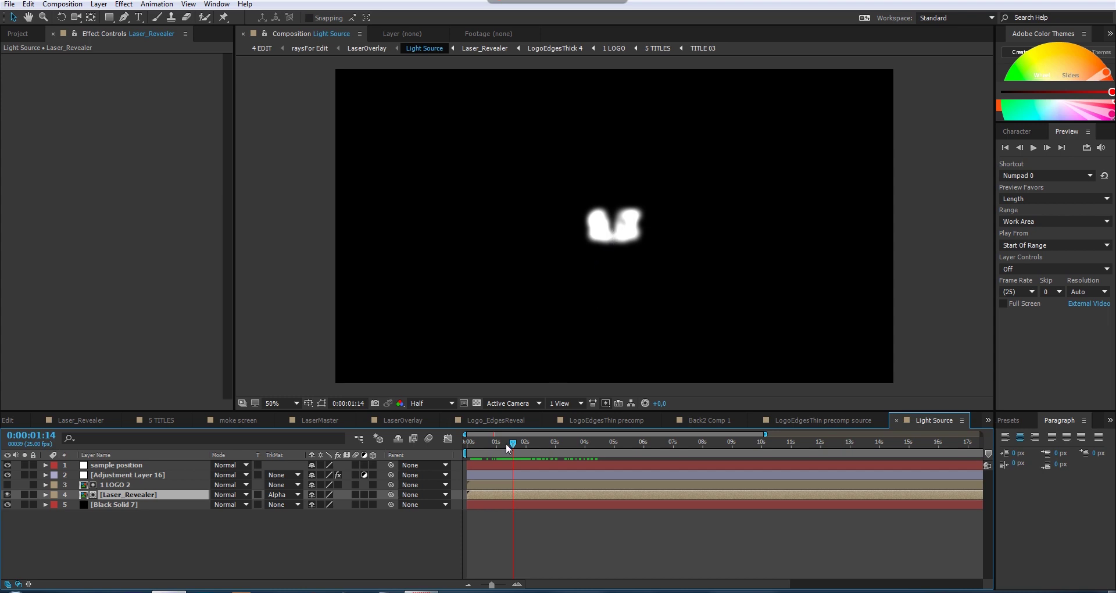
{"action": "left_click_drag", "start_coordinate": [513, 446], "coordinate": [535, 448]}
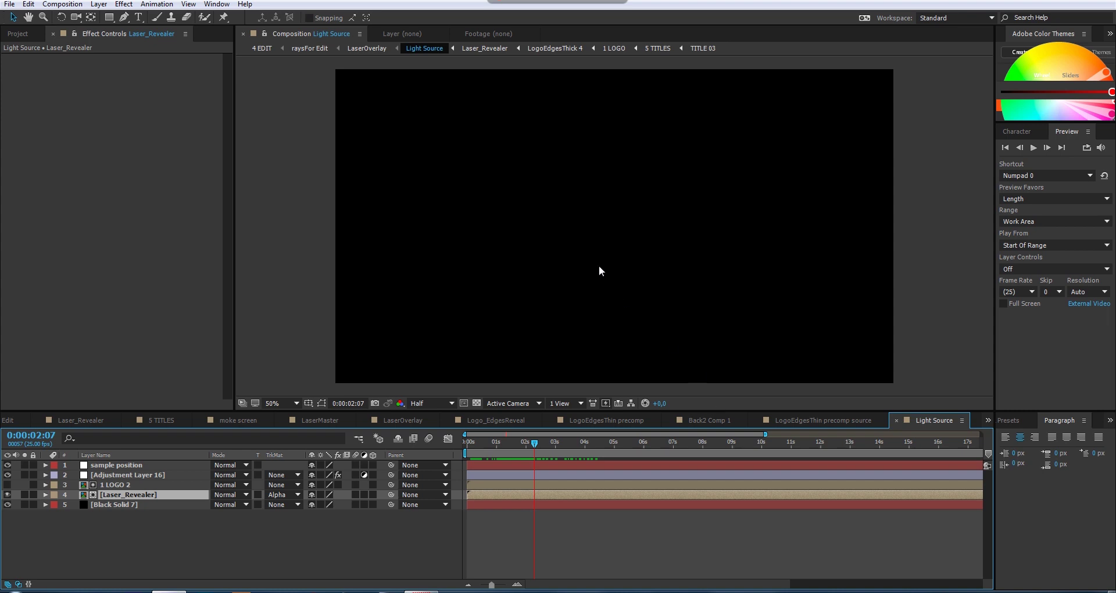
{"action": "left_click", "coordinate": [366, 49]}
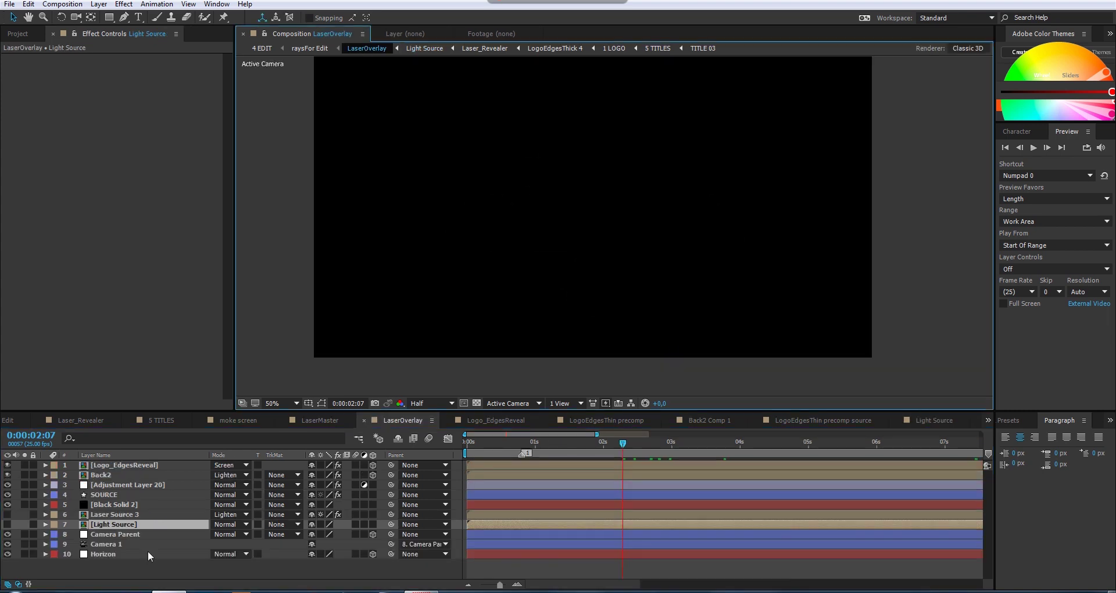
- Solo the SOURCE layer and scrub from 0:00:01:07 to watch the lone spark move
{"action": "left_click", "coordinate": [107, 515]}
{"action": "left_click", "coordinate": [103, 494]}
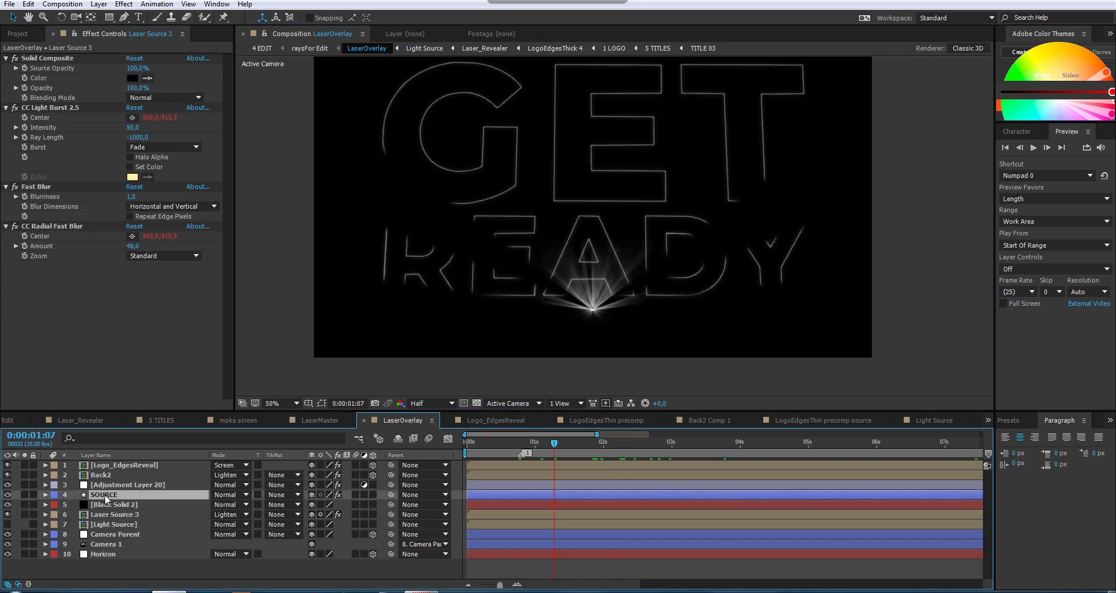
{"action": "left_click", "coordinate": [24, 495]}
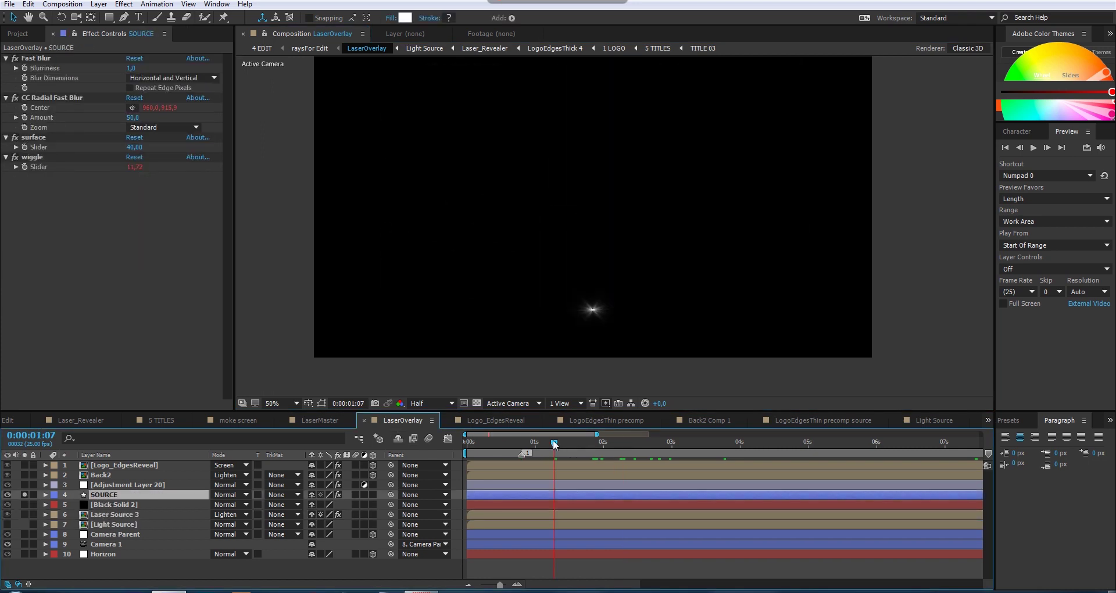
{"action": "left_click_drag", "start_coordinate": [554, 446], "coordinate": [604, 459]}
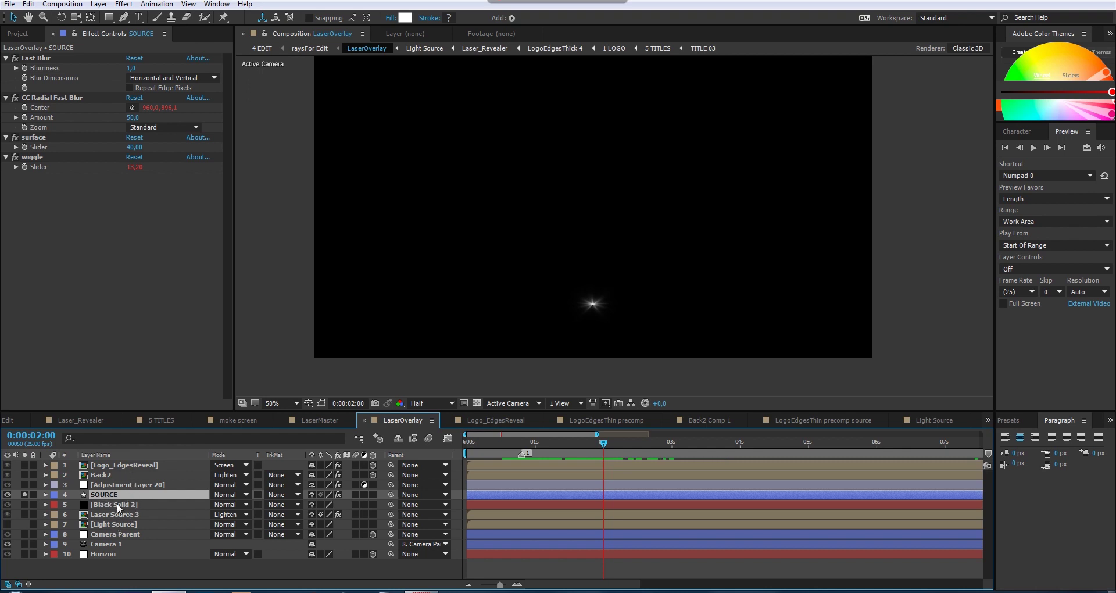
- Reveal SOURCE's expressions with EE and enlarge the Inner Radius field to show all six lines
{"action": "key", "text": "e"}
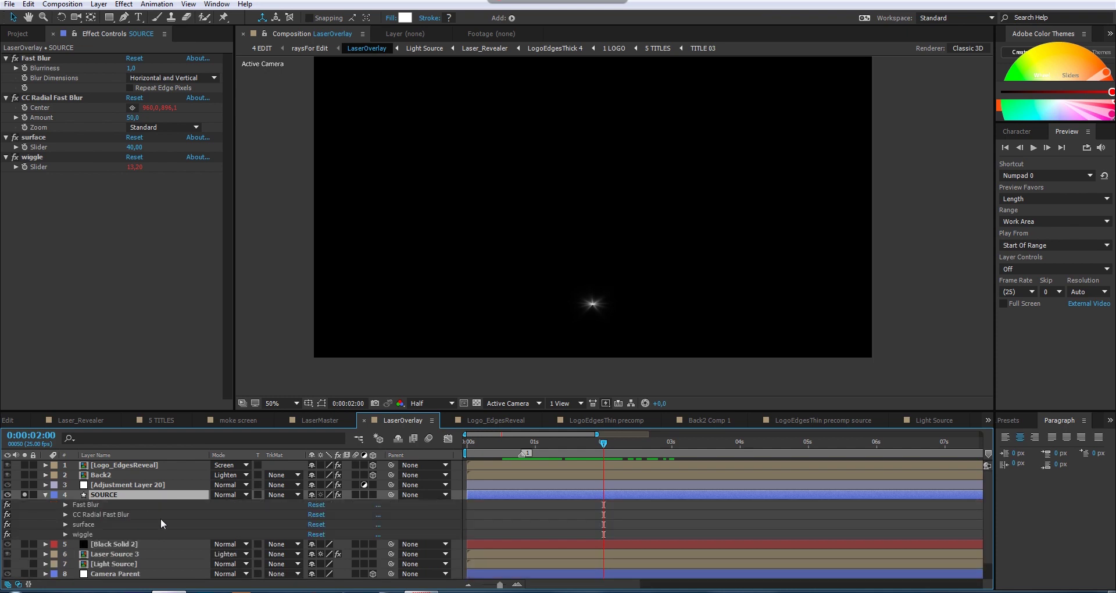
{"action": "key", "text": "e"}
{"action": "key", "text": "e"}
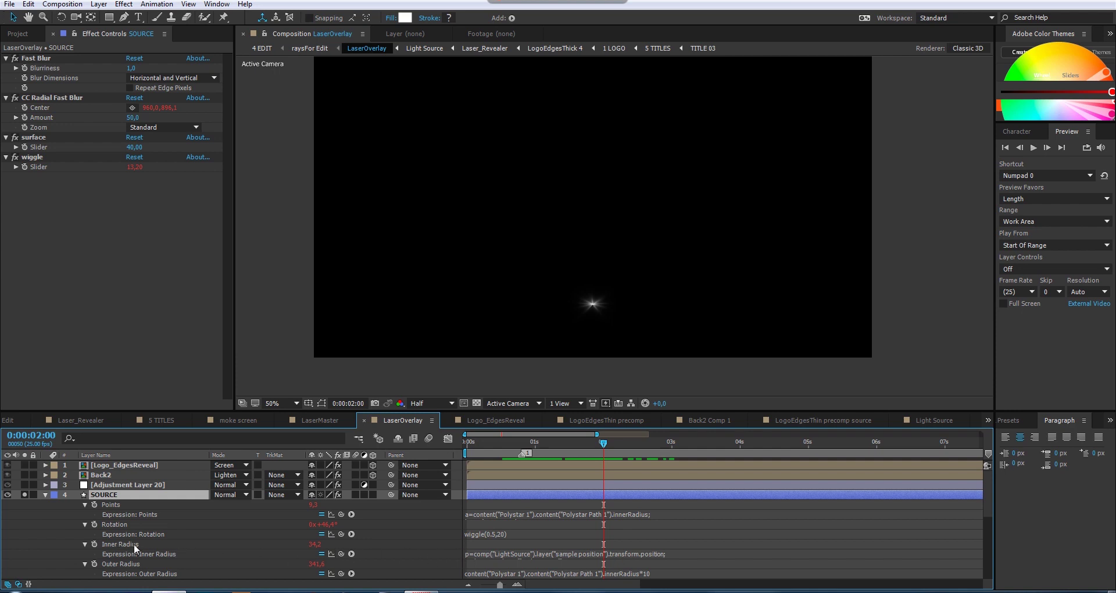
{"action": "left_click", "coordinate": [503, 552]}
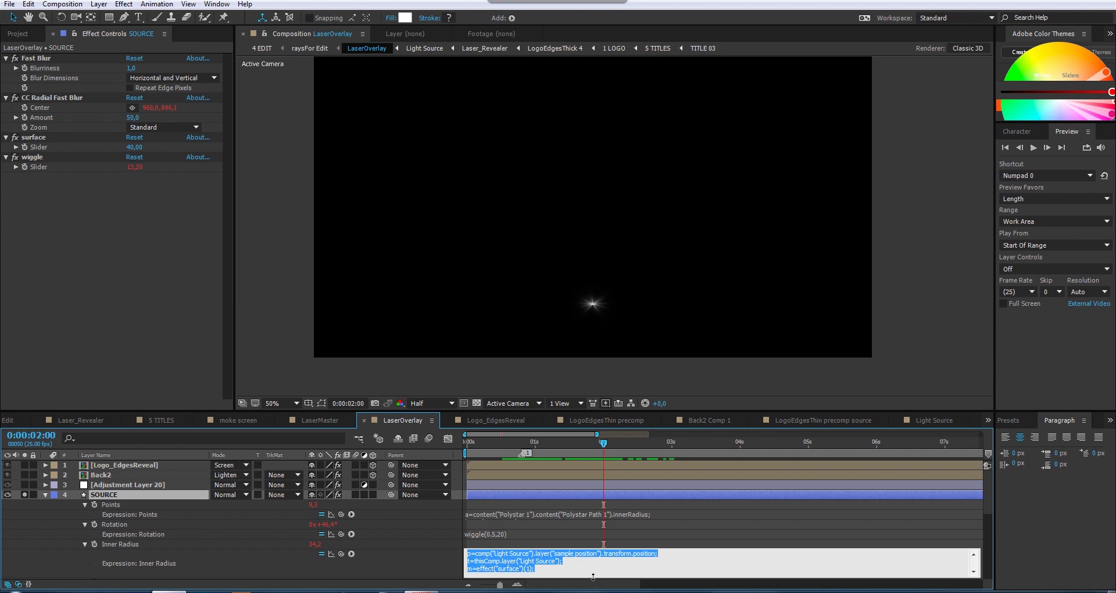
{"action": "left_click", "coordinate": [427, 559]}
{"action": "scroll", "coordinate": [455, 547], "scroll_direction": "down", "scroll_amount": 3}
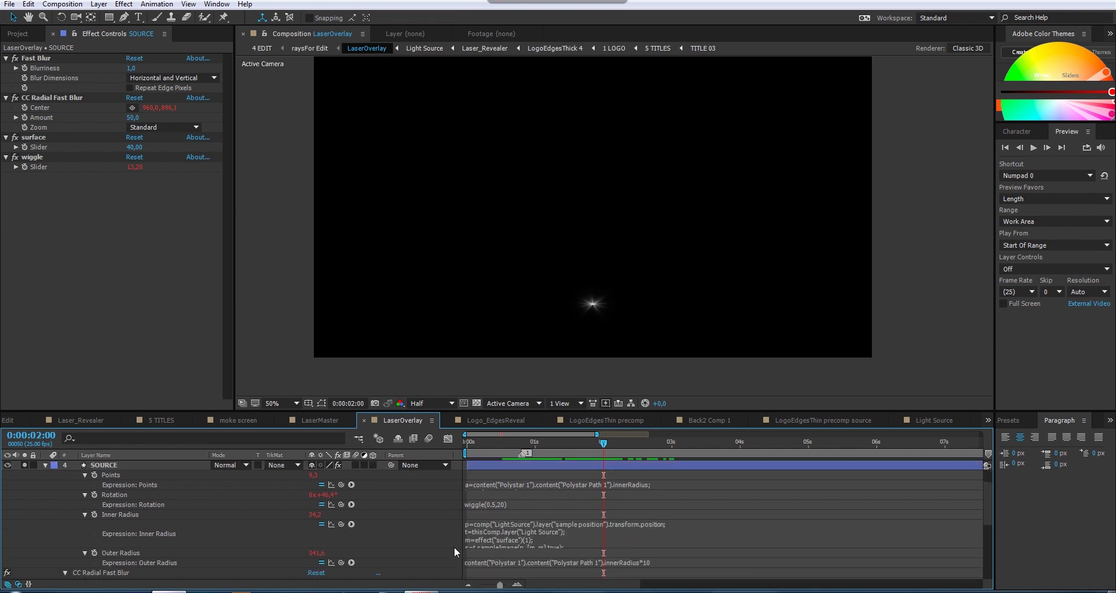
{"action": "scroll", "coordinate": [454, 547], "scroll_direction": "down", "scroll_amount": 2}
{"action": "left_click", "coordinate": [568, 514]}
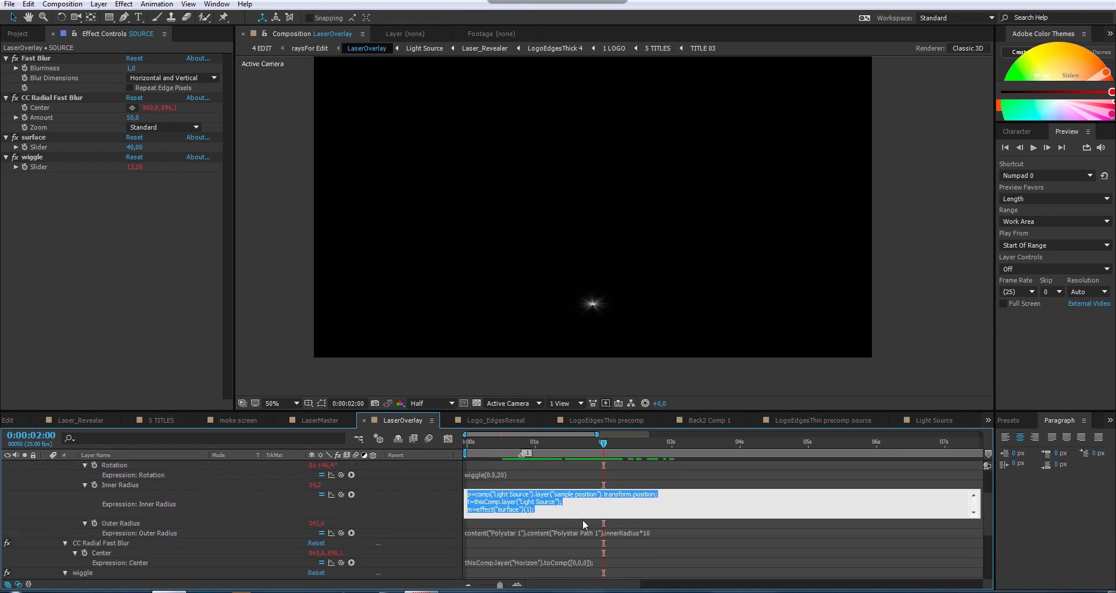
{"action": "left_click_drag", "start_coordinate": [584, 518], "coordinate": [578, 552]}
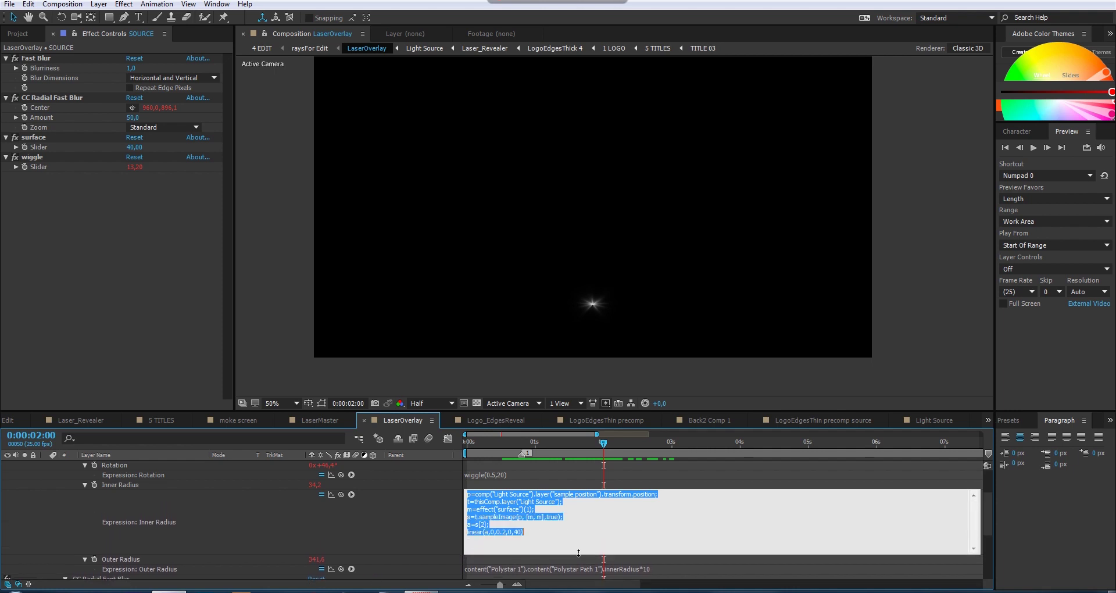
{"action": "left_click", "coordinate": [449, 523]}
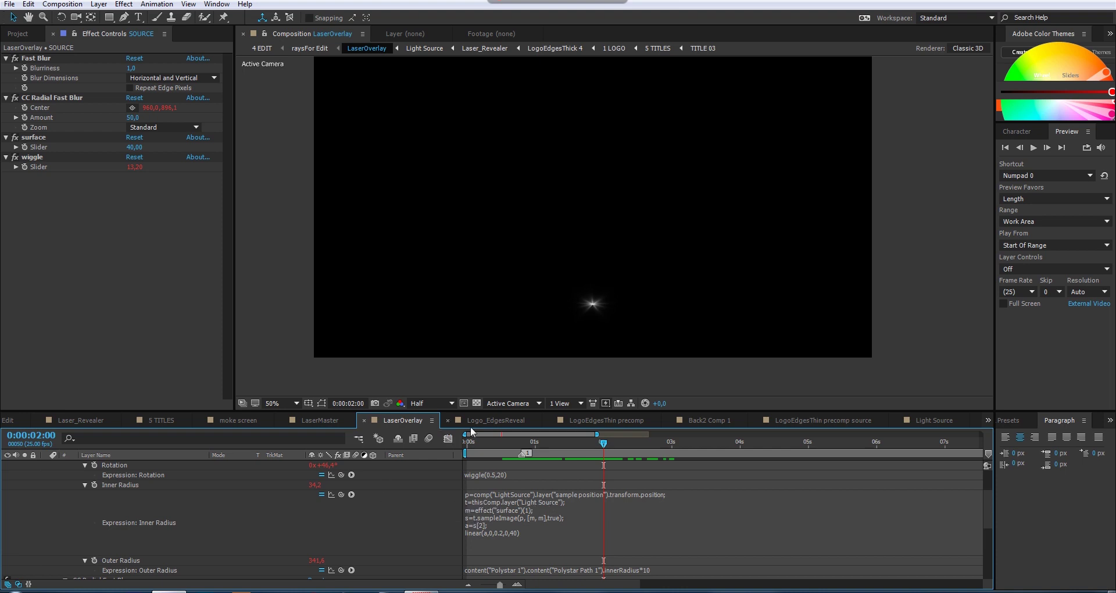
{"action": "left_click", "coordinate": [928, 419]}
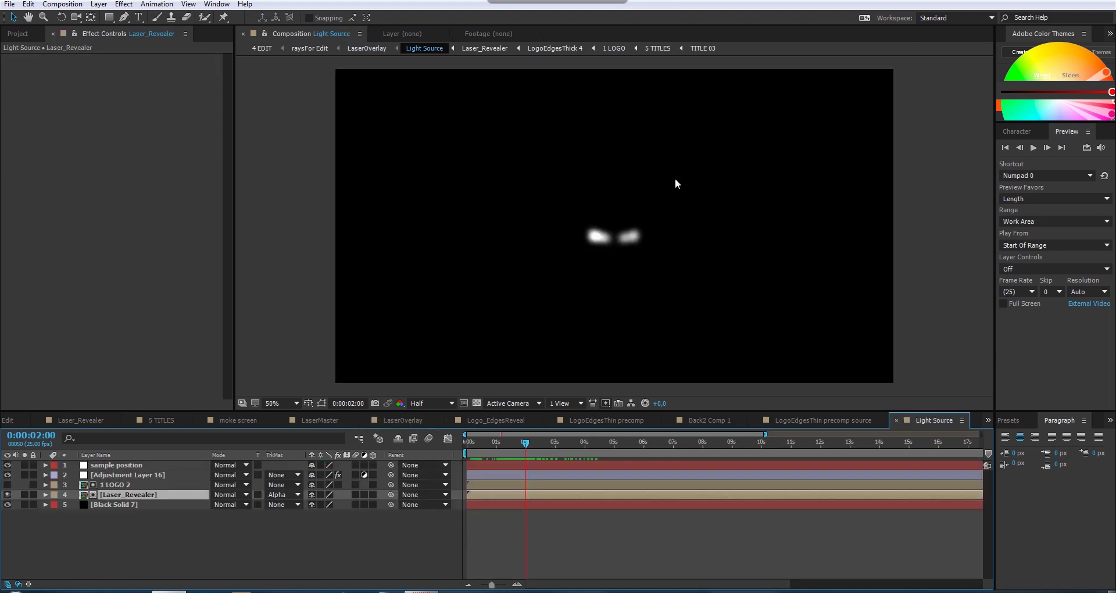
{"action": "left_click", "coordinate": [130, 465]}
{"action": "left_click", "coordinate": [24, 464]}
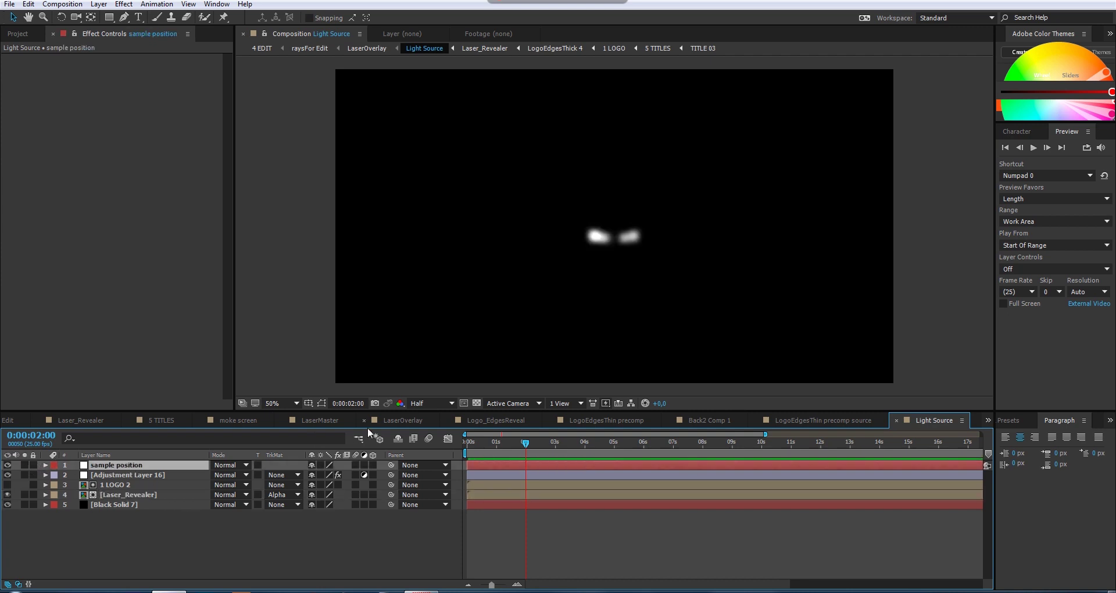
{"action": "left_click", "coordinate": [322, 403]}
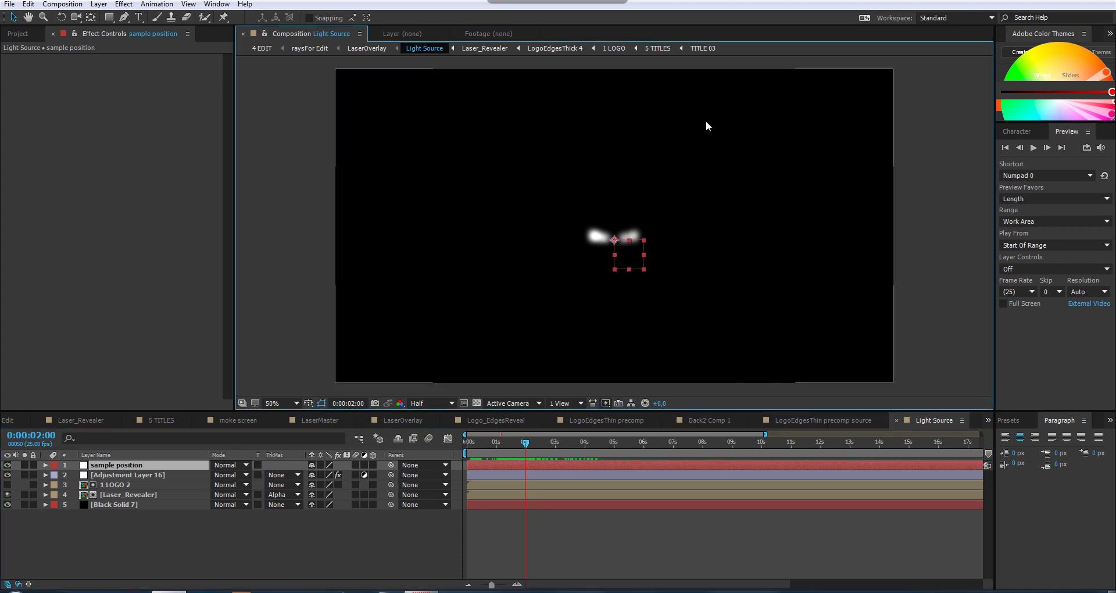
{"action": "left_click", "coordinate": [366, 48]}
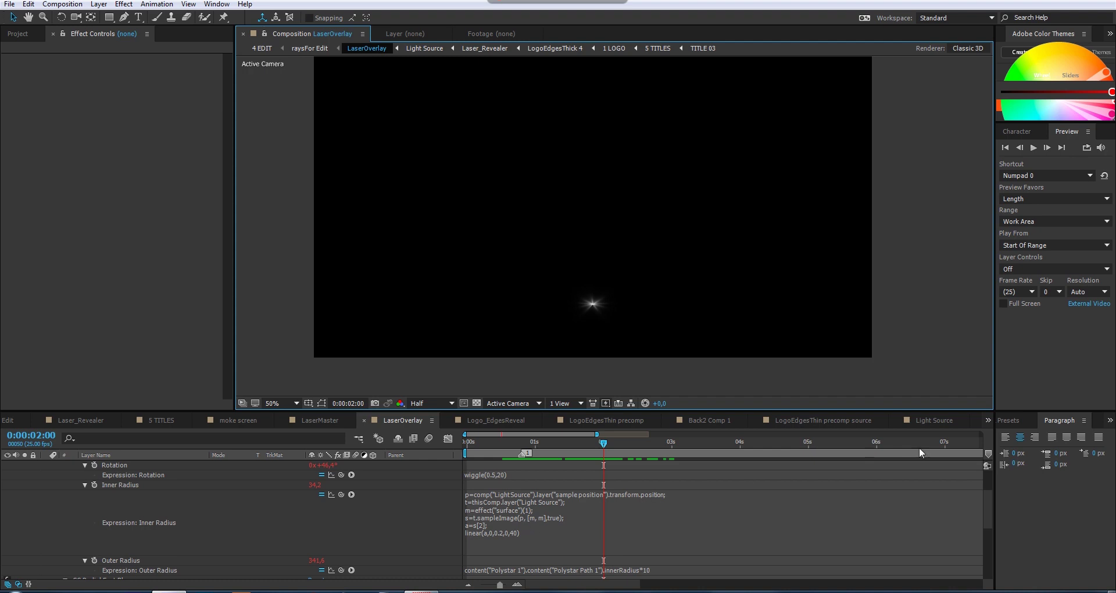
{"action": "left_click", "coordinate": [934, 420]}
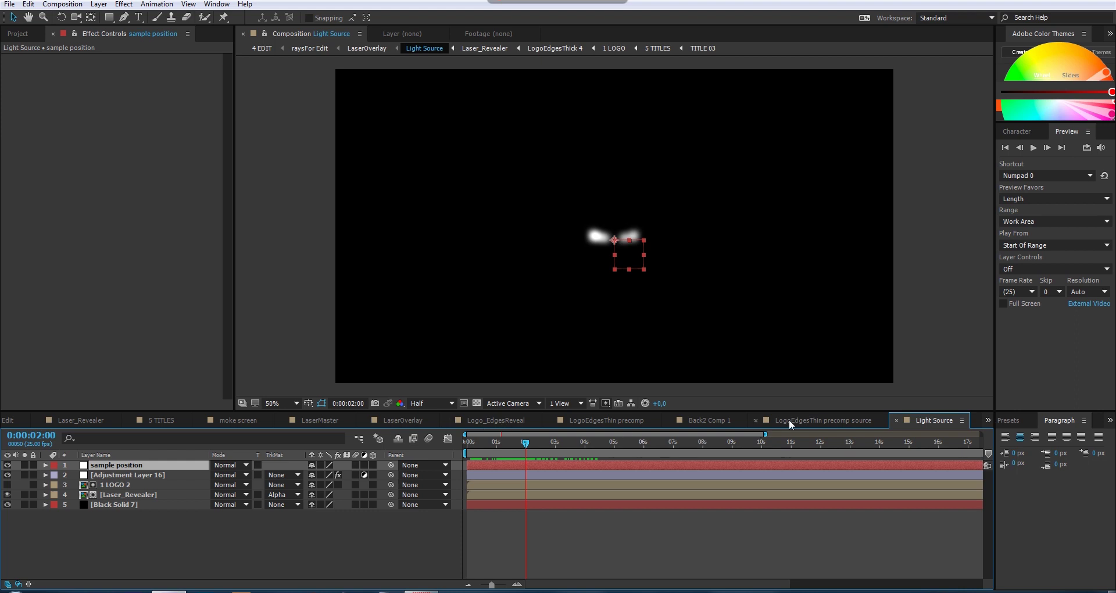
{"action": "left_click", "coordinate": [393, 420]}
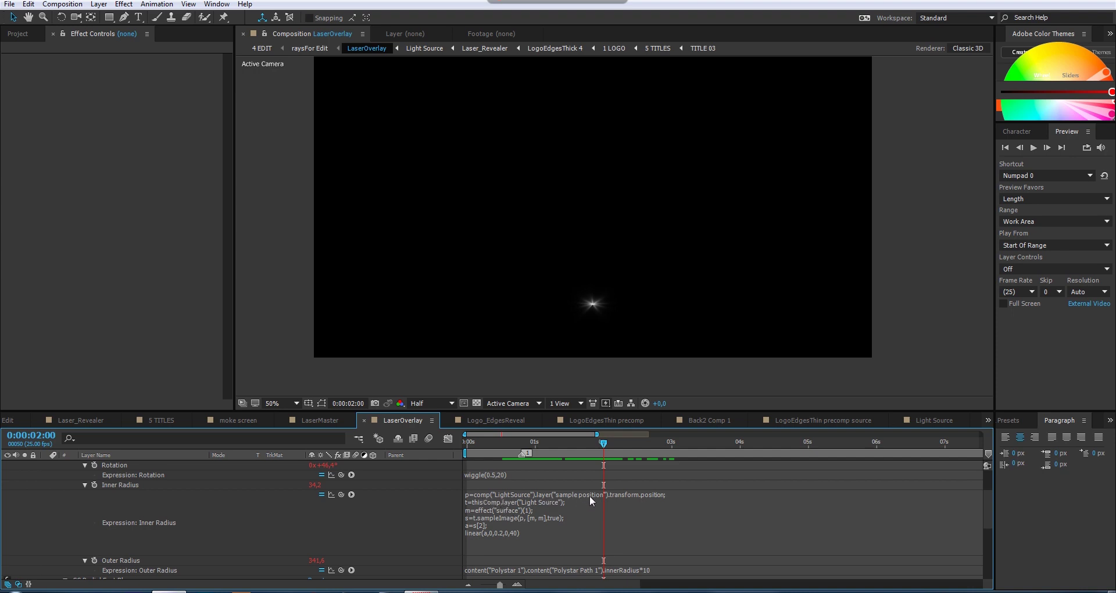
{"action": "left_click", "coordinate": [563, 494]}
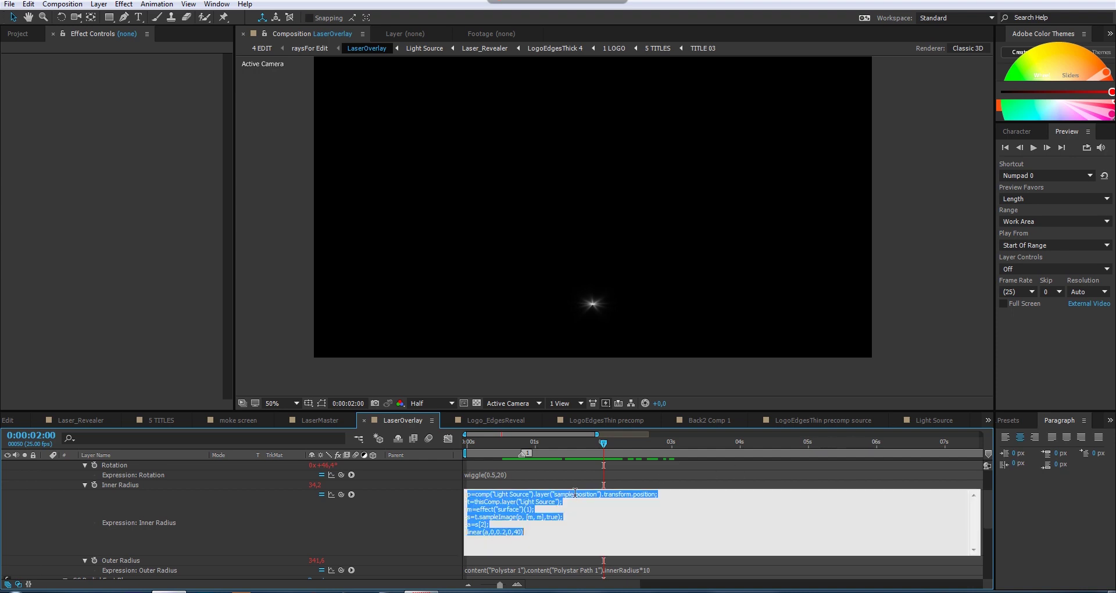
{"action": "left_click", "coordinate": [932, 419]}
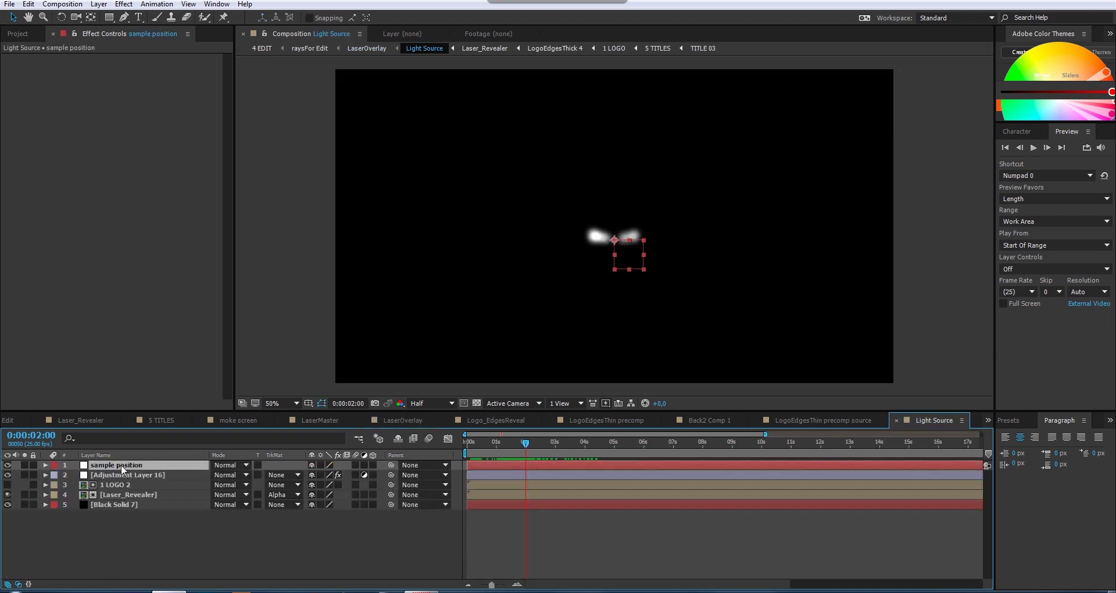
{"action": "left_click", "coordinate": [372, 48]}
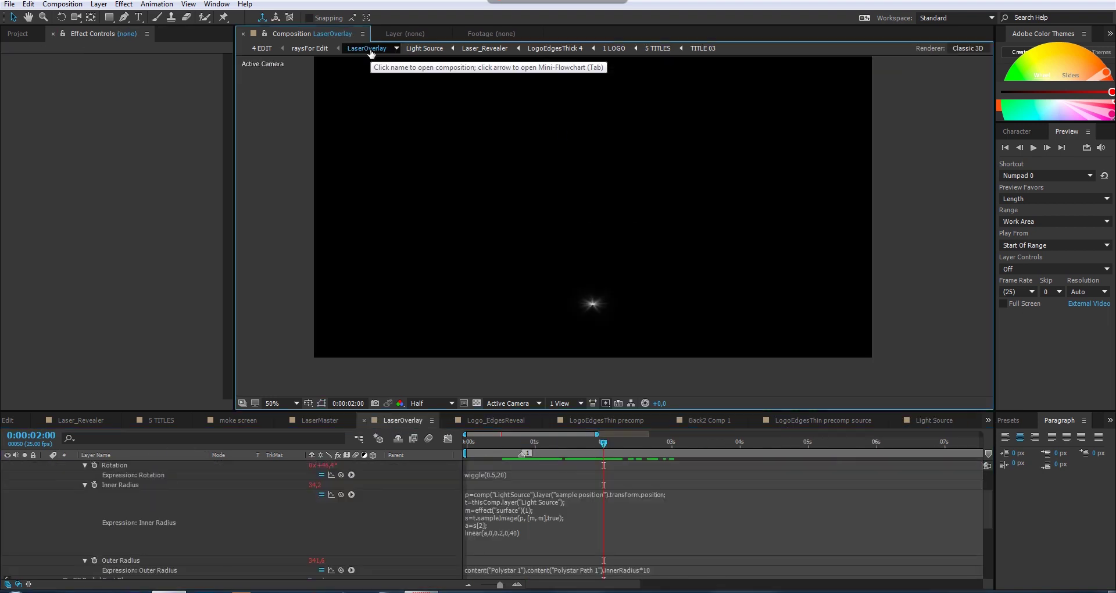
{"action": "left_click", "coordinate": [534, 519]}
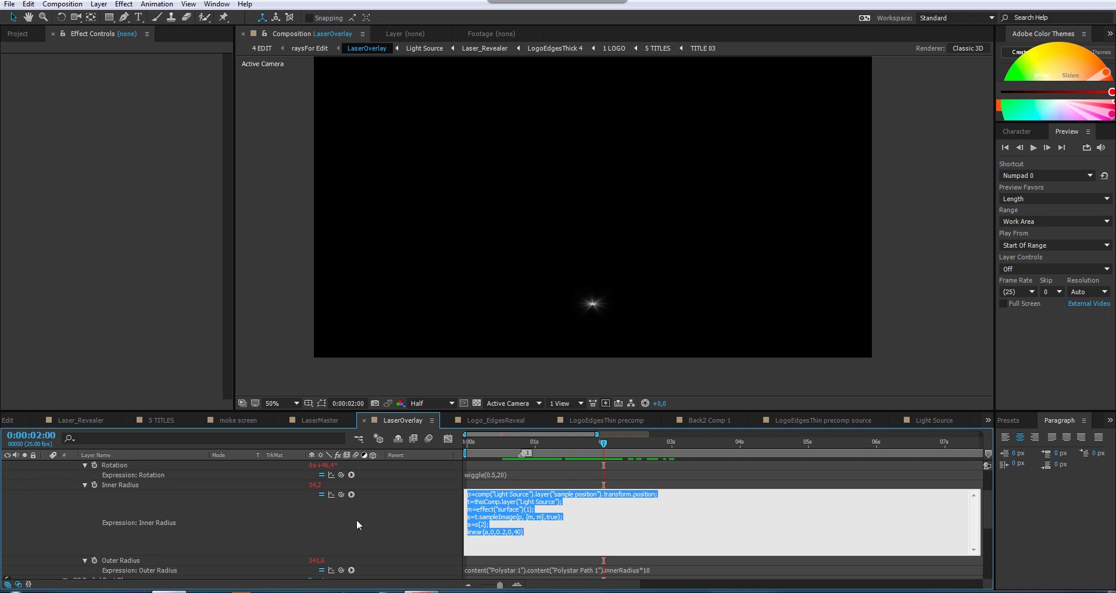
{"action": "left_click", "coordinate": [379, 527]}
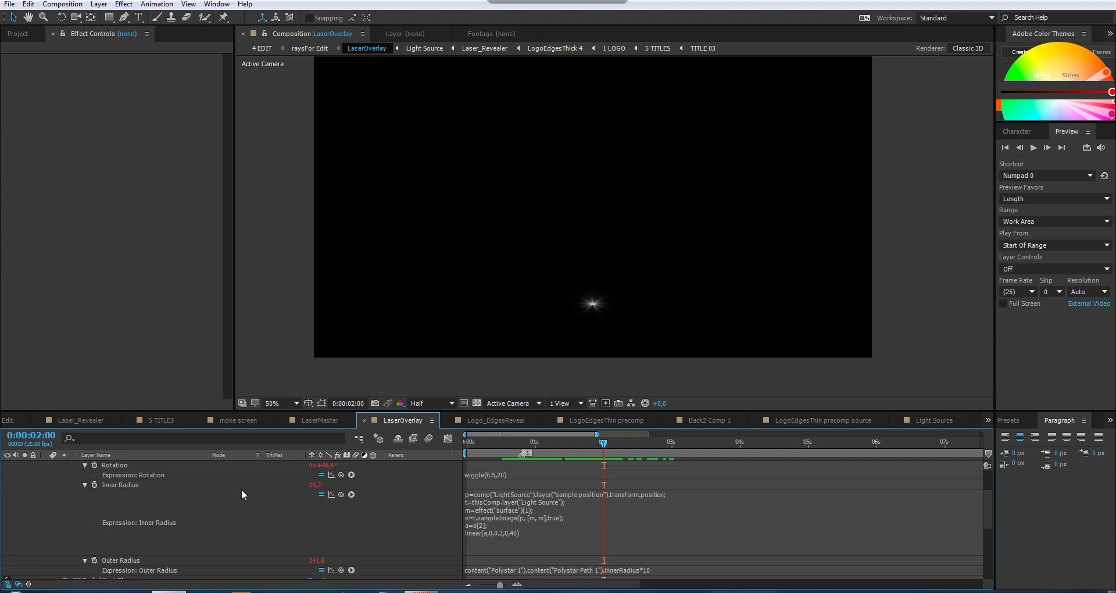
{"action": "scroll", "coordinate": [192, 506], "scroll_direction": "up", "scroll_amount": 3}
{"action": "left_click", "coordinate": [118, 494]}
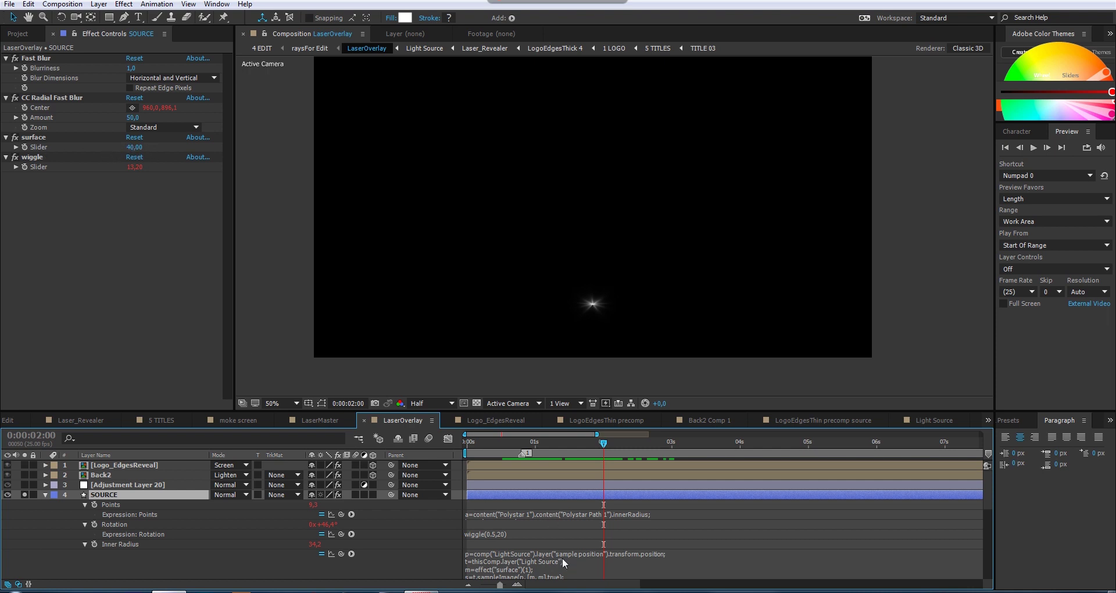
- Review Inner Radius's a=s[2] and linear(a,0,0.2,0,40) lines unchanged, then move to 0:00:00:15
{"action": "scroll", "coordinate": [393, 558], "scroll_direction": "down", "scroll_amount": 2}
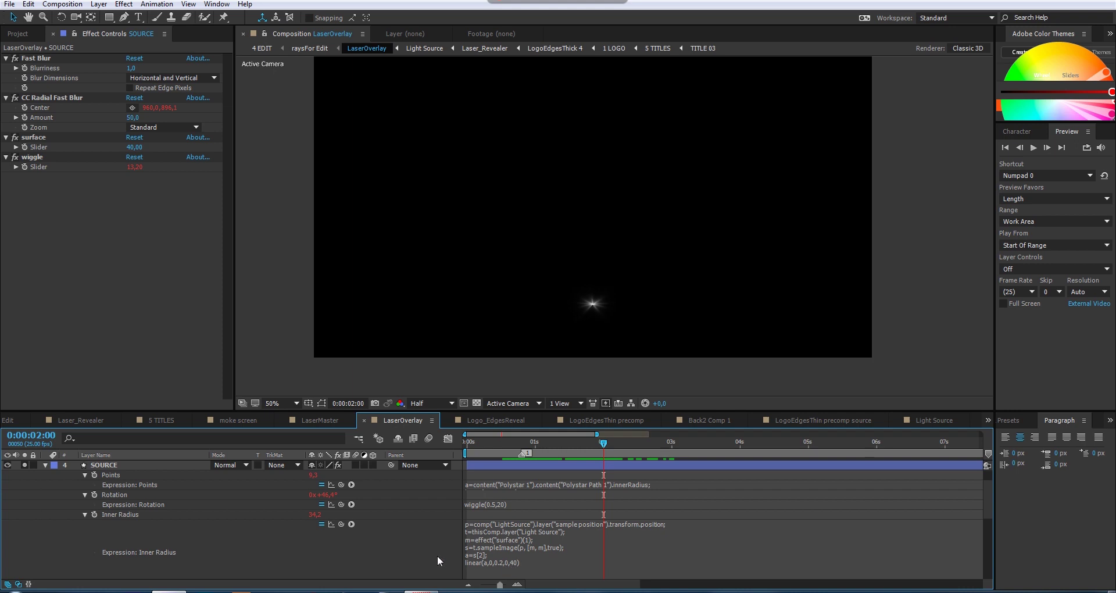
{"action": "left_click", "coordinate": [478, 555]}
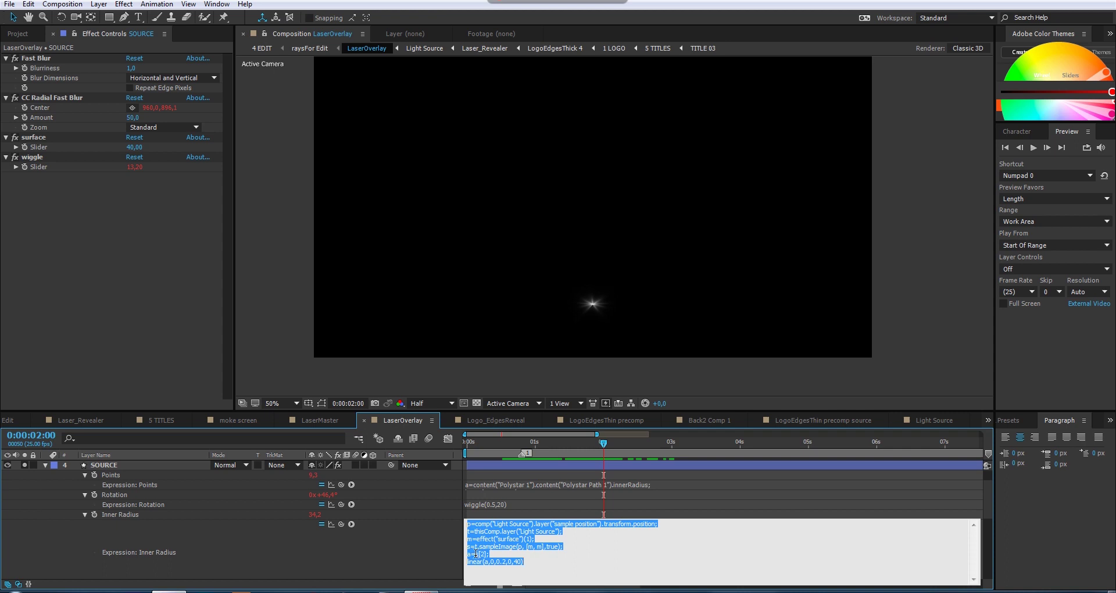
{"action": "left_click", "coordinate": [475, 554]}
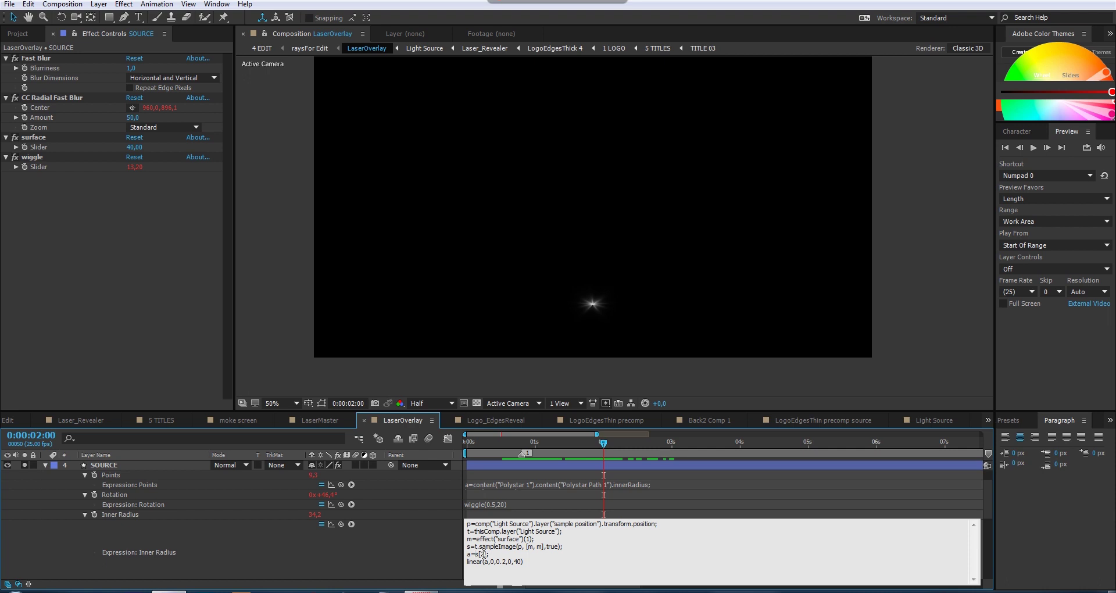
{"action": "left_click_drag", "start_coordinate": [481, 554], "coordinate": [483, 561]}
{"action": "left_click", "coordinate": [481, 555], "text": "shift"}
{"action": "left_click", "coordinate": [477, 554]}
{"action": "left_click", "coordinate": [429, 562]}
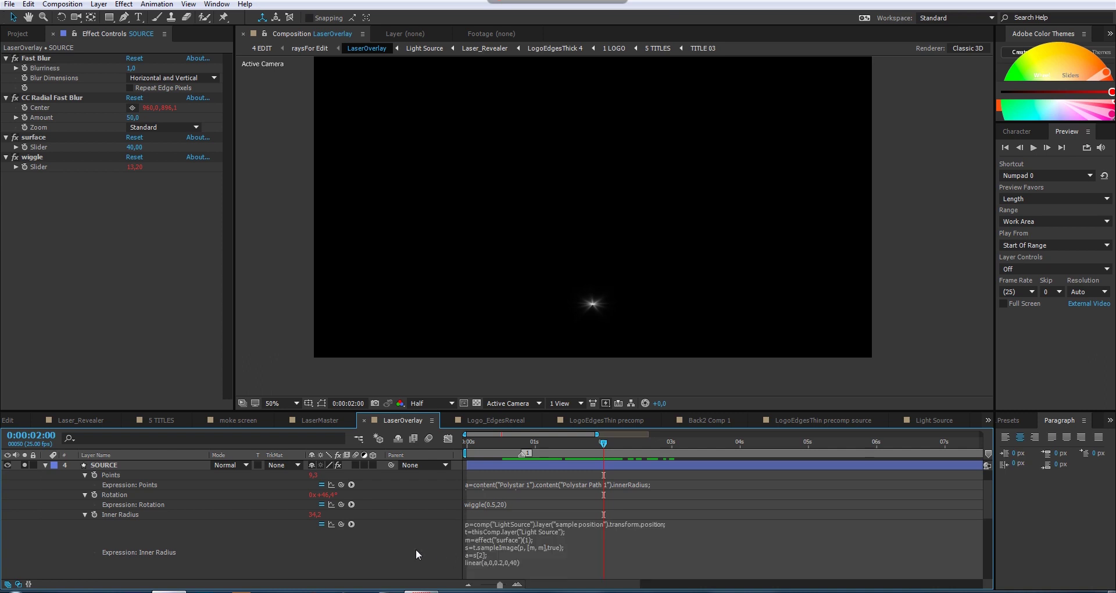
{"action": "left_click", "coordinate": [508, 443]}
{"action": "left_click", "coordinate": [116, 466]}
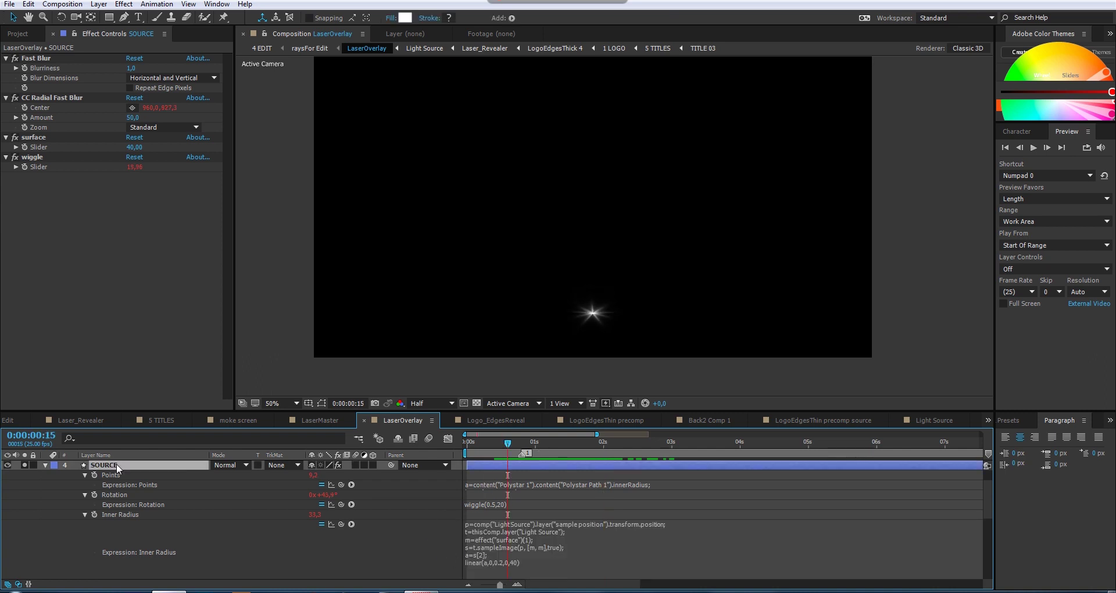
- Scrub from 0:00:00:18 to 0:00:01:07, check the Light Source comp, then collapse SOURCE's properties
{"action": "left_click", "coordinate": [515, 442]}
{"action": "left_click_drag", "start_coordinate": [515, 442], "coordinate": [554, 441]}
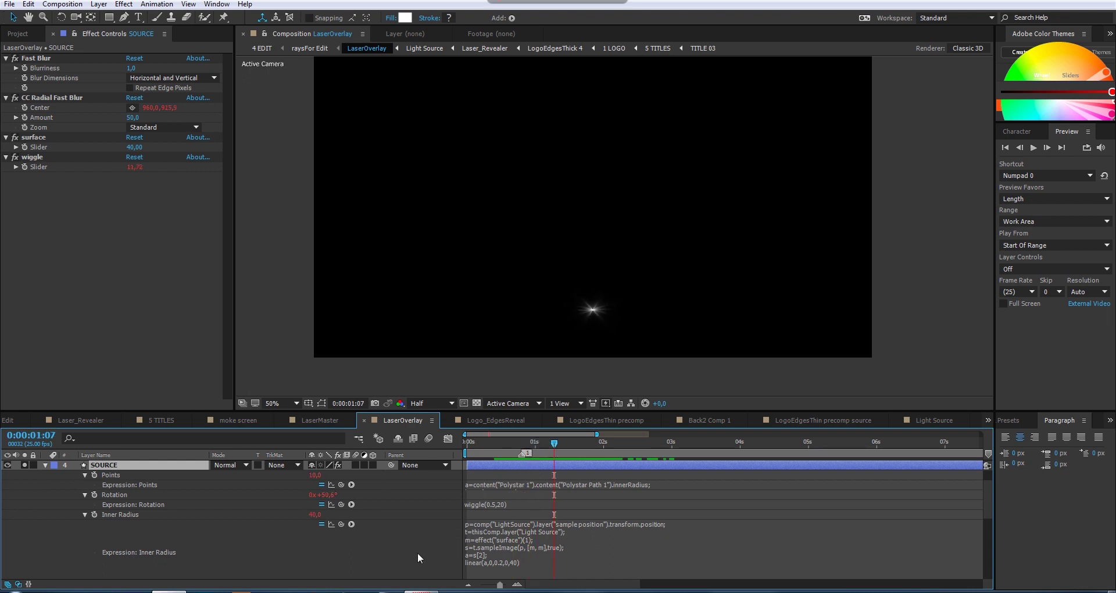
{"action": "left_click", "coordinate": [934, 420]}
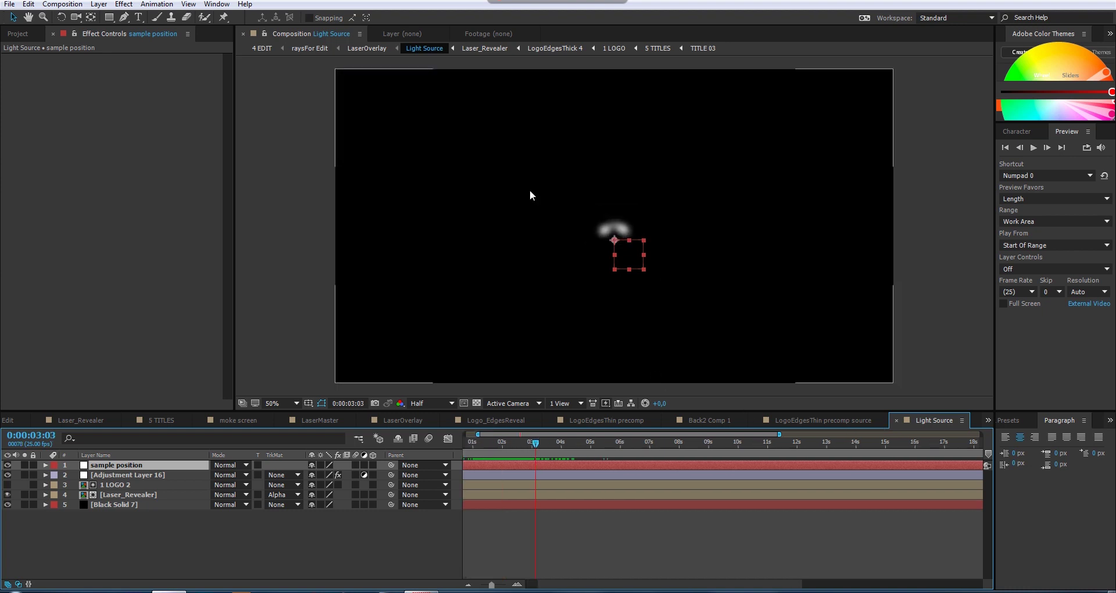
{"action": "left_click", "coordinate": [373, 51]}
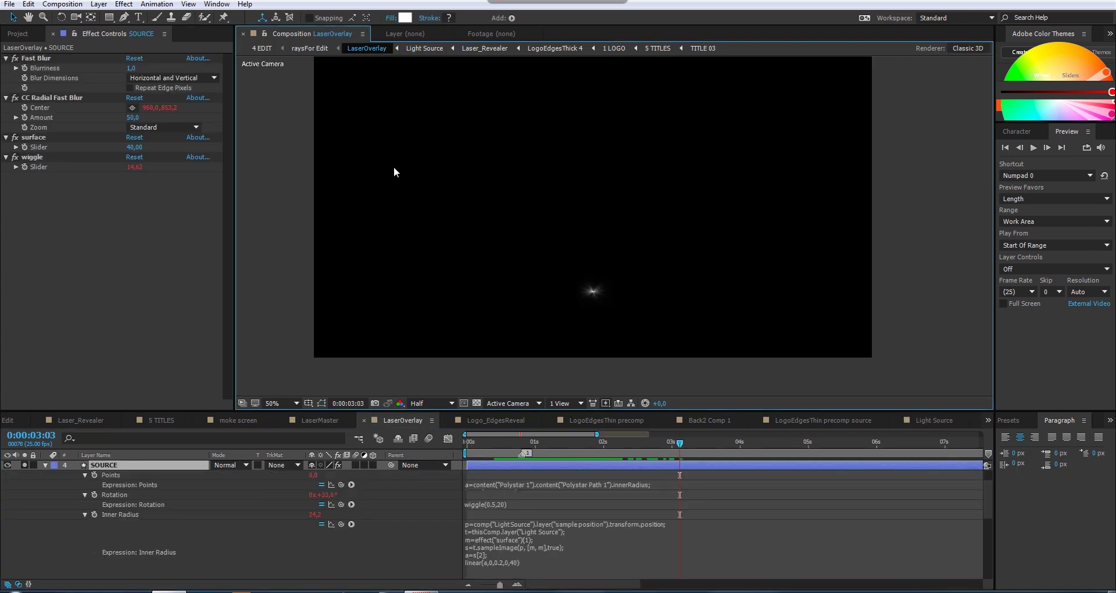
{"action": "left_click", "coordinate": [45, 463]}
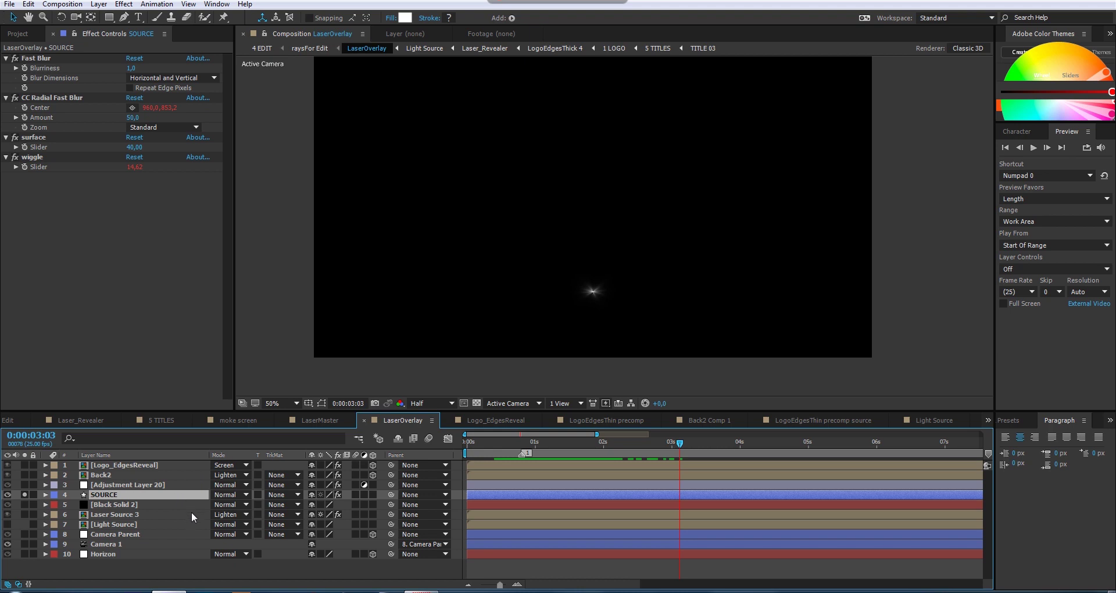